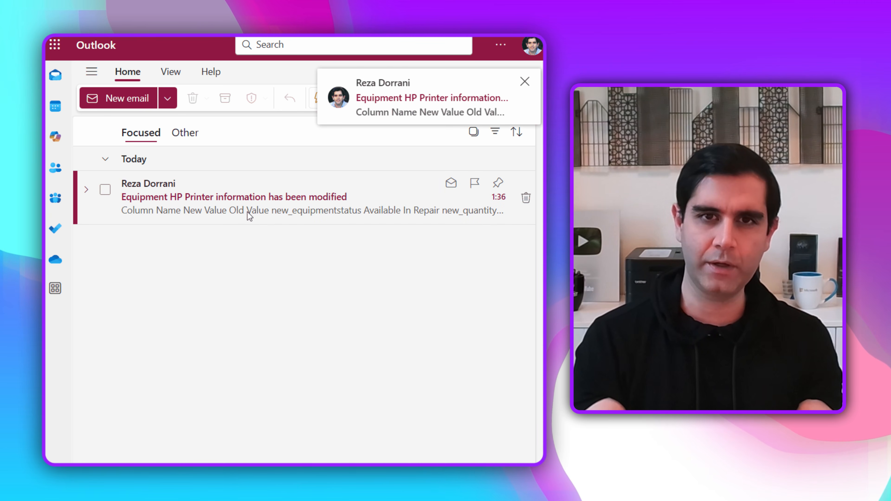
# Examine the equipment modification email and the trigger and List rows action in the finished Dataverse flow
pyautogui.click(247, 211)
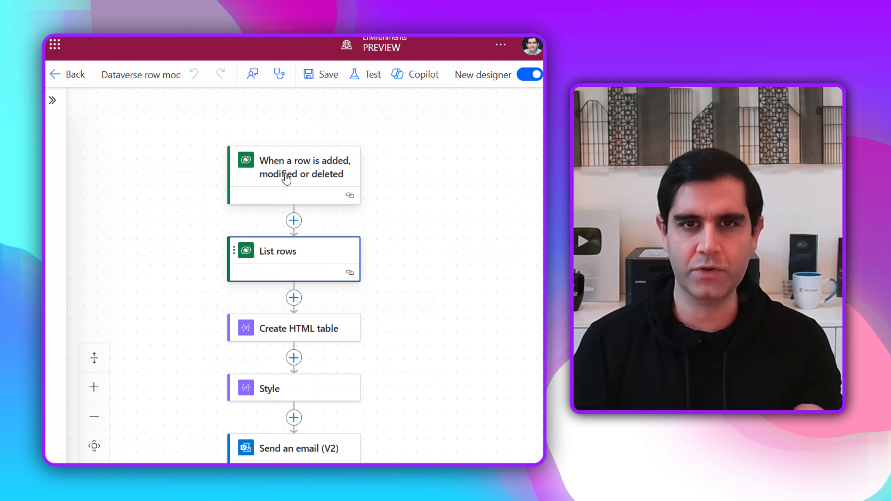
pyautogui.click(287, 178)
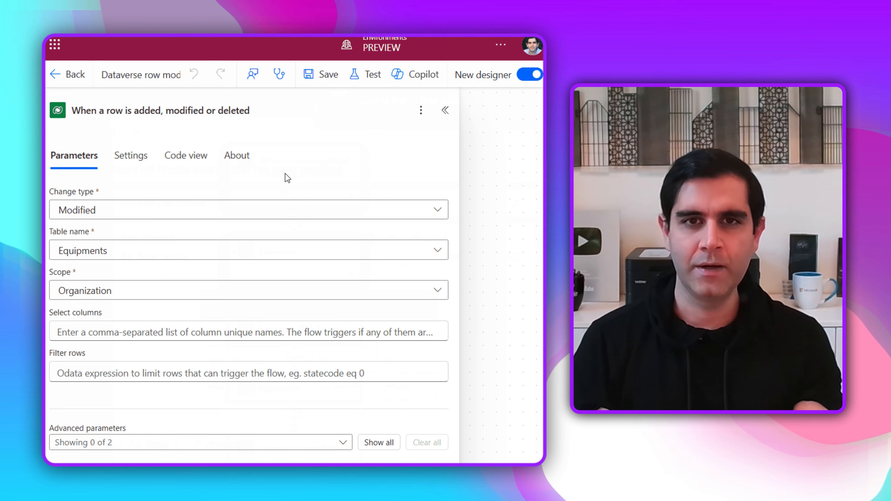
pyautogui.press('Escape')
pyautogui.click(291, 257)
pyautogui.press('Escape')
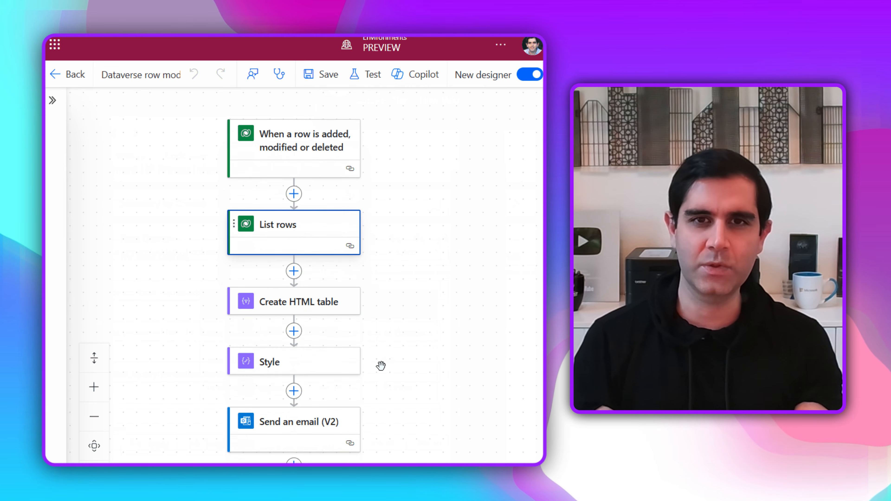
pyautogui.scroll(-3, 380, 364)
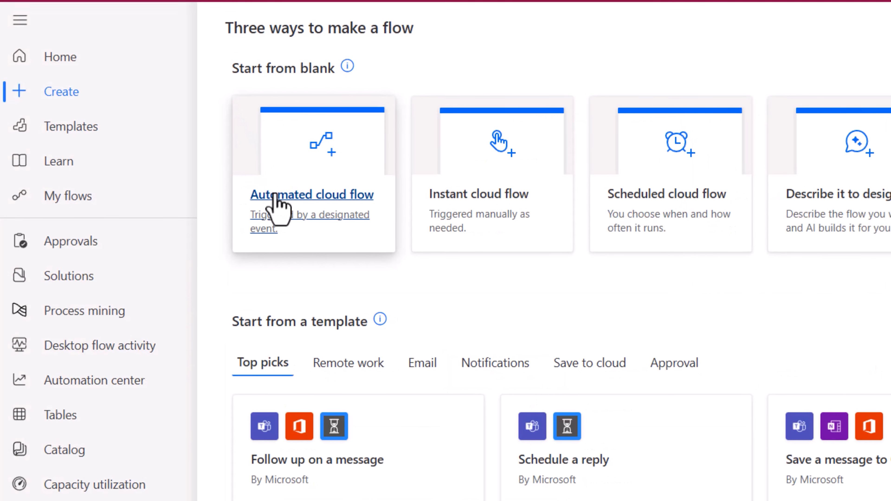
# Create a blank automated cloud flow with the Microsoft Dataverse trigger "When a row is added, modified or deleted"
pyautogui.click(277, 205)
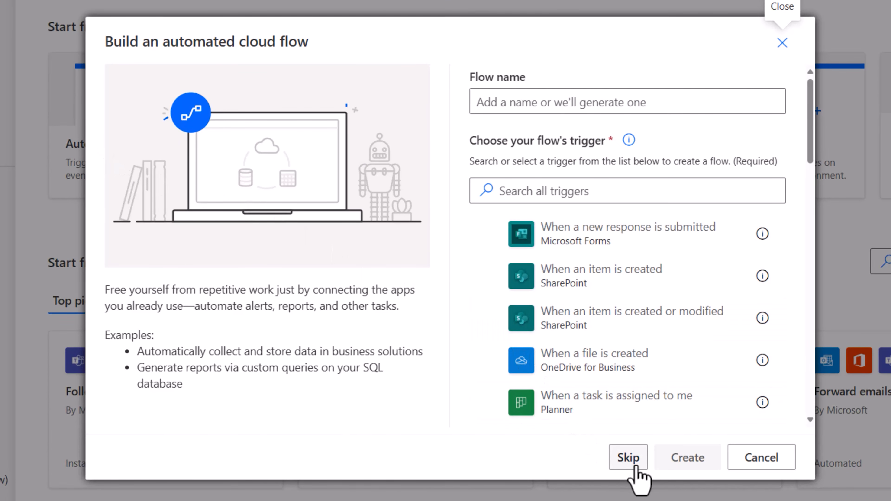
pyautogui.click(631, 460)
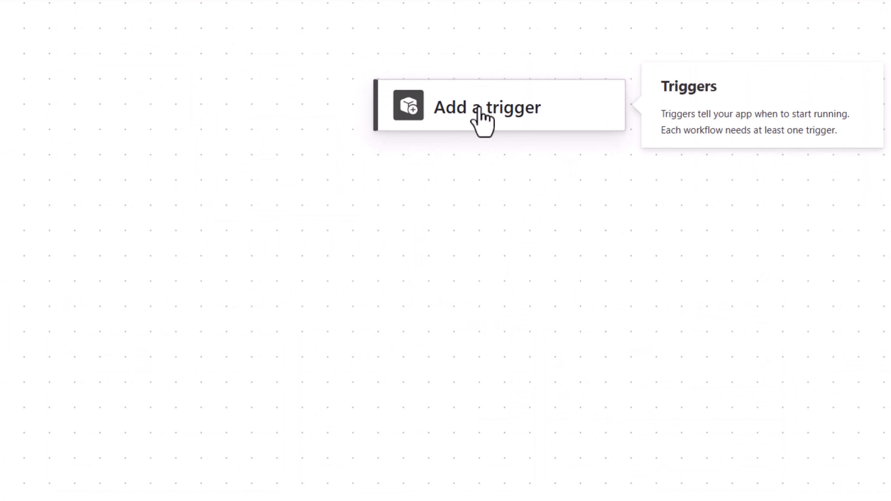
pyautogui.click(478, 110)
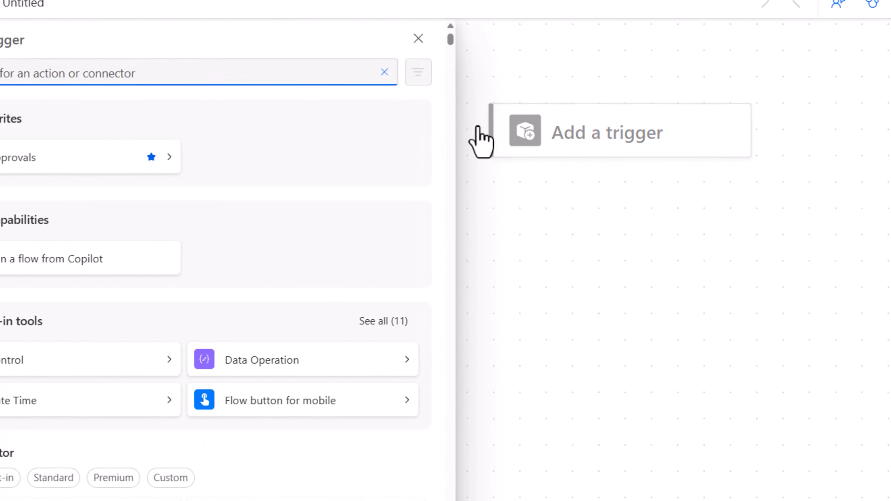
pyautogui.write('dataverse')
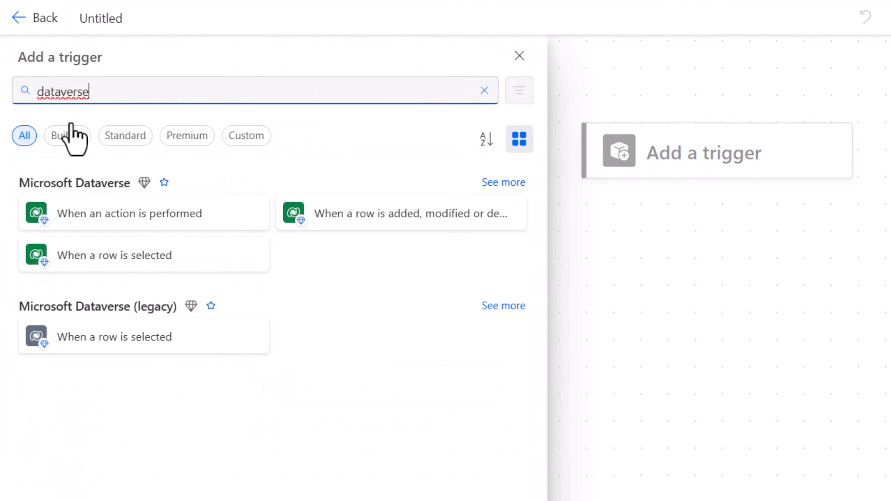
pyautogui.click(417, 224)
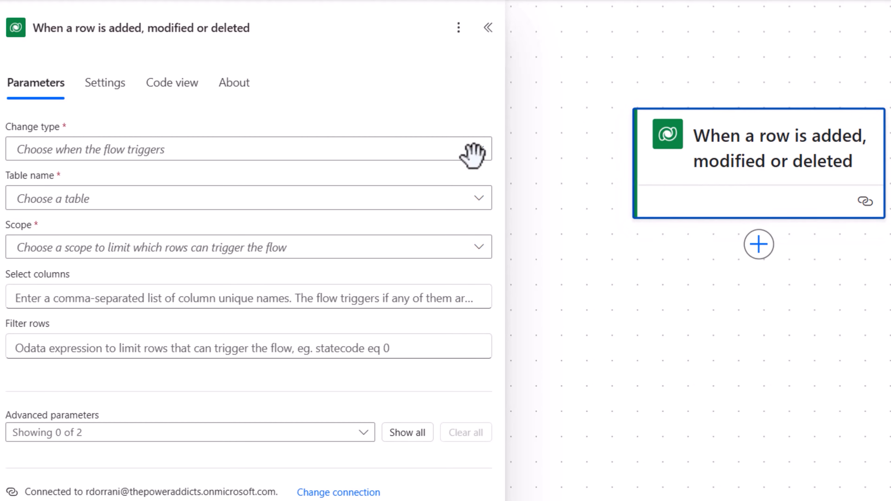
# Configure the trigger with change type Modified, table Equipments and scope Organization
pyautogui.click(83, 160)
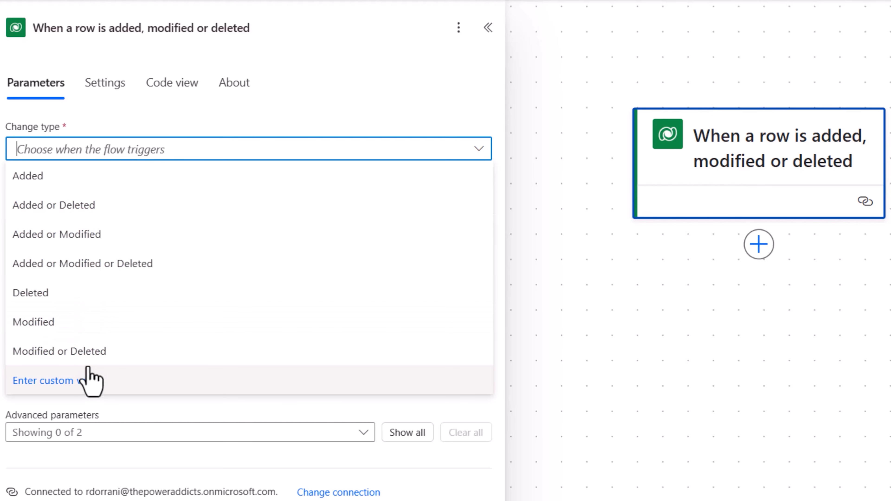
pyautogui.click(68, 326)
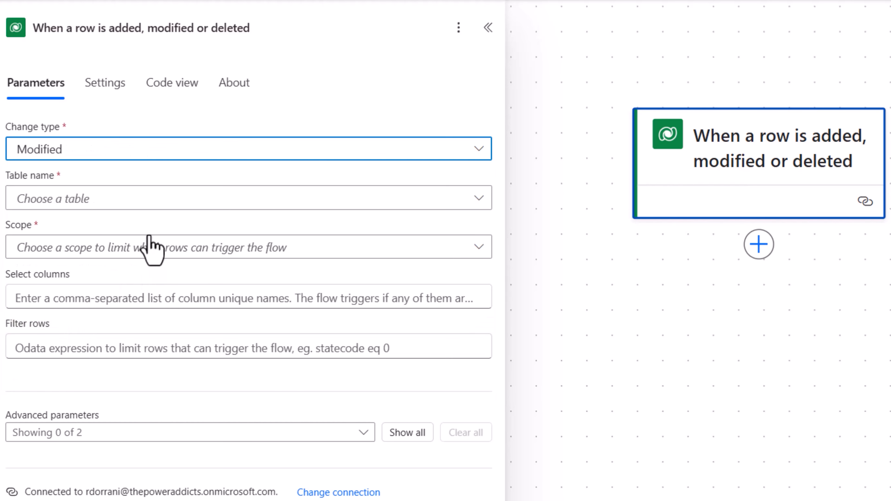
pyautogui.click(137, 205)
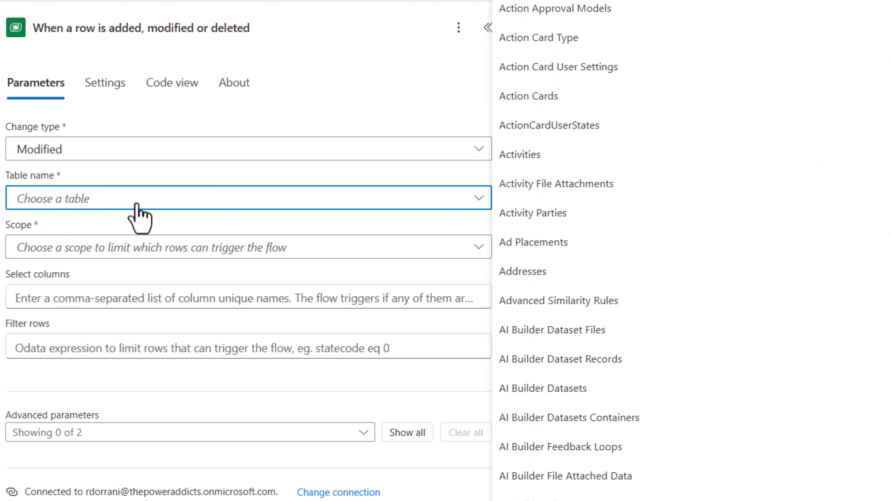
pyautogui.write('equipment')
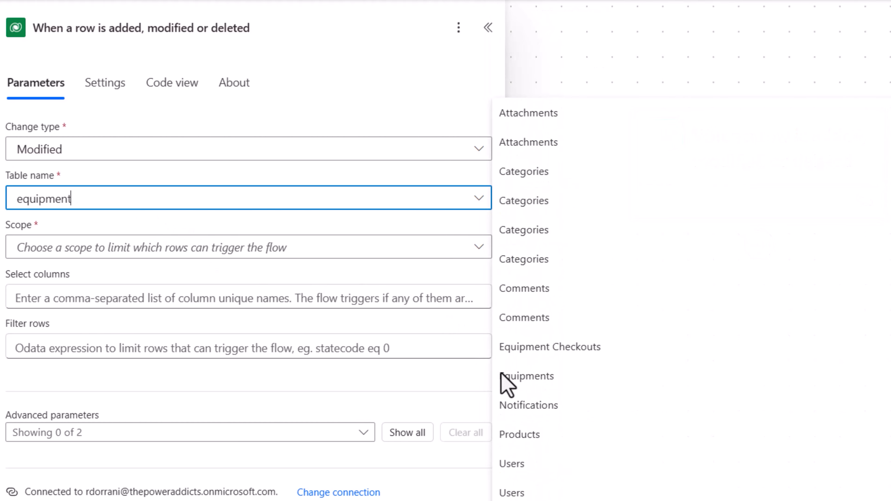
pyautogui.click(530, 386)
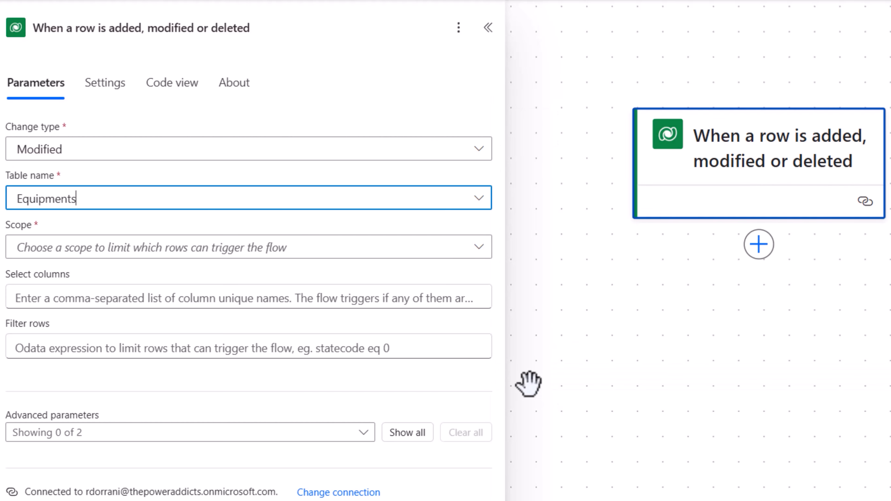
pyautogui.click(204, 255)
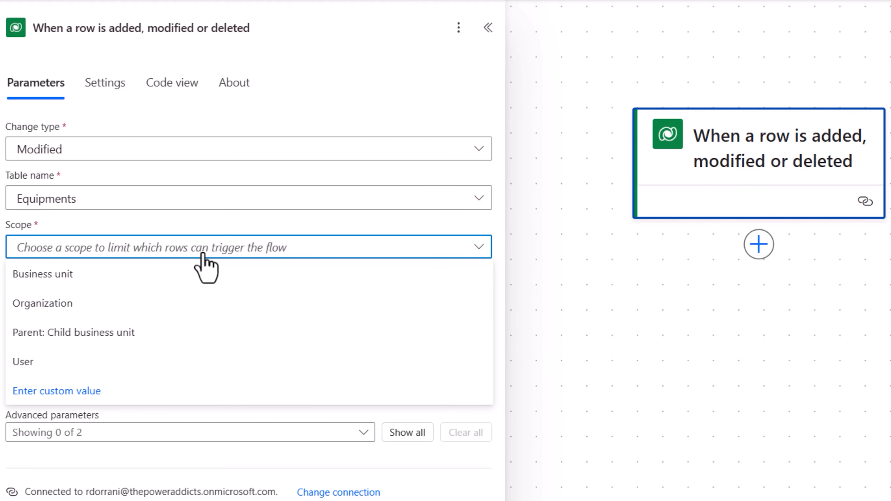
pyautogui.click(63, 309)
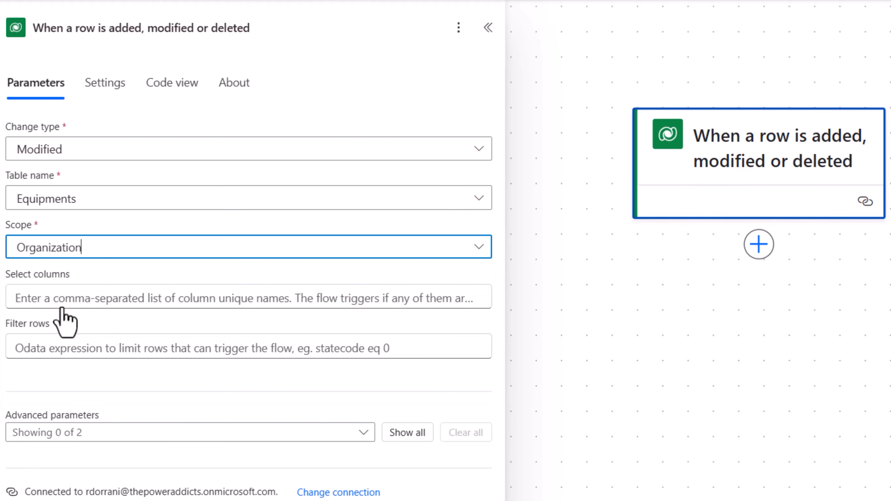
# Copy the Quantity column's logical name from the Equipment table's columns and paste it into the trigger's Select columns
pyautogui.click(71, 318)
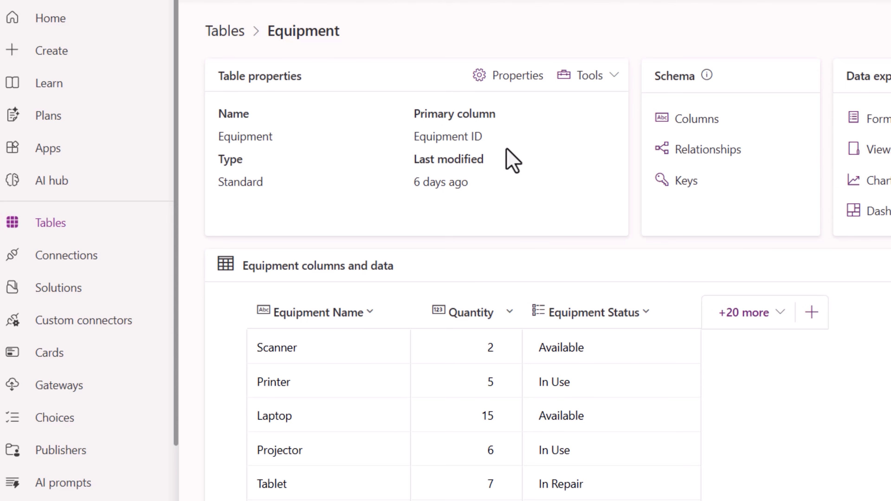
pyautogui.click(501, 314)
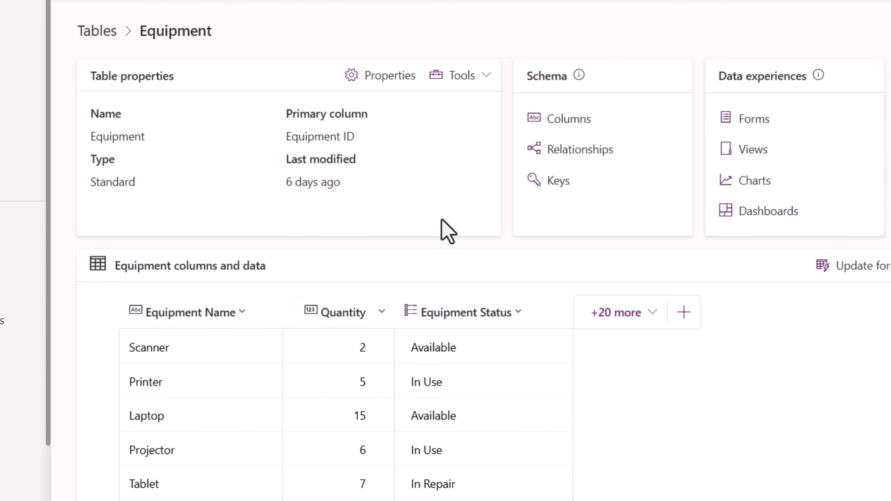
pyautogui.click(697, 121)
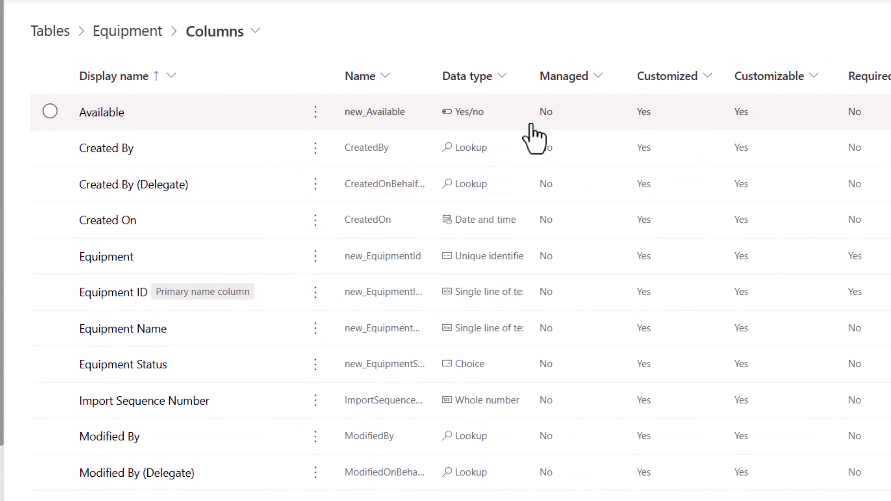
pyautogui.scroll(-10, 124, 378)
pyautogui.scroll(-2, 123, 373)
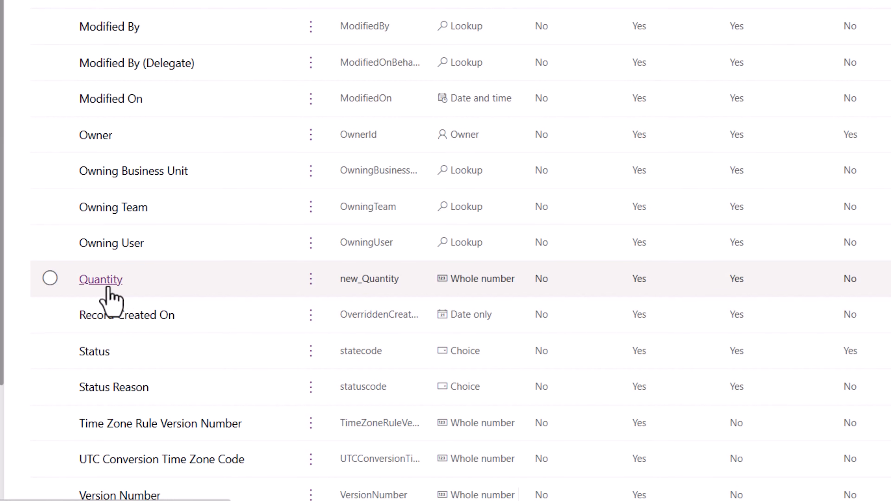
pyautogui.click(309, 274)
pyautogui.moveTo(370, 336)
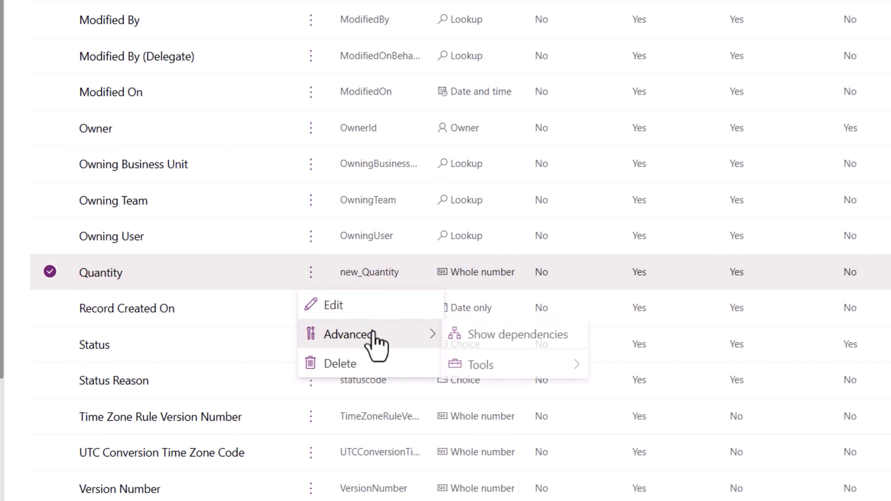
pyautogui.moveTo(497, 376)
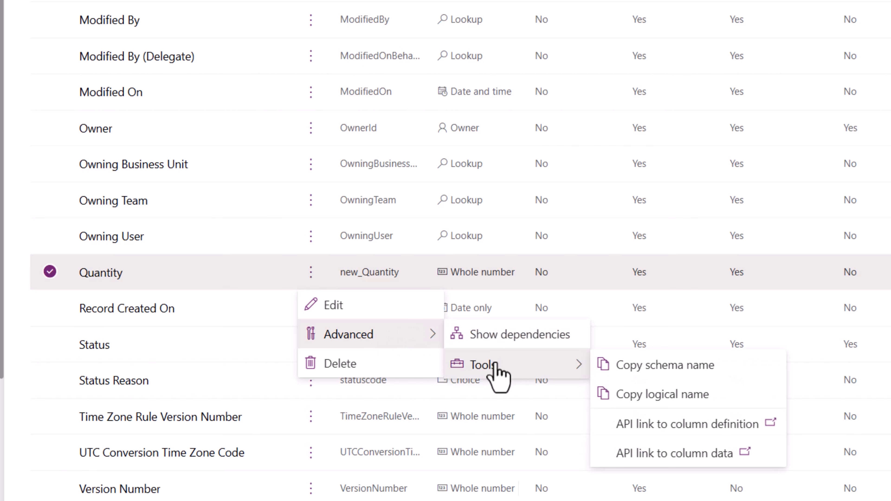
pyautogui.click(654, 396)
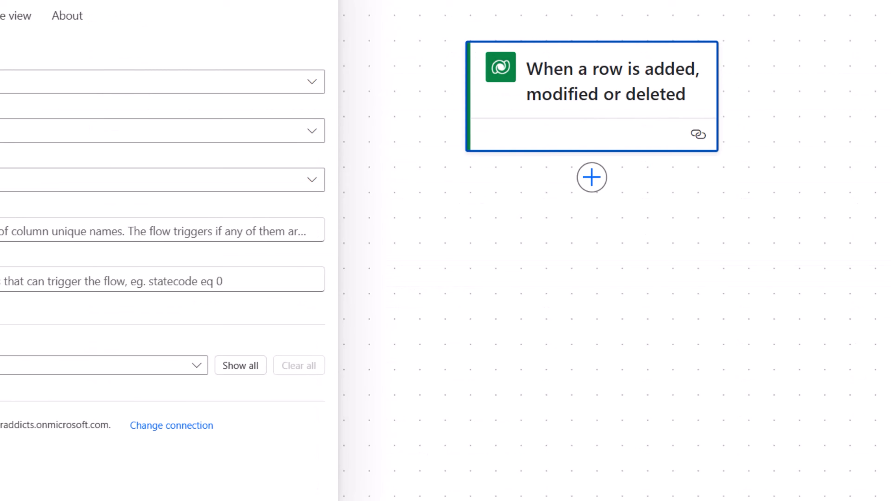
pyautogui.click(48, 232)
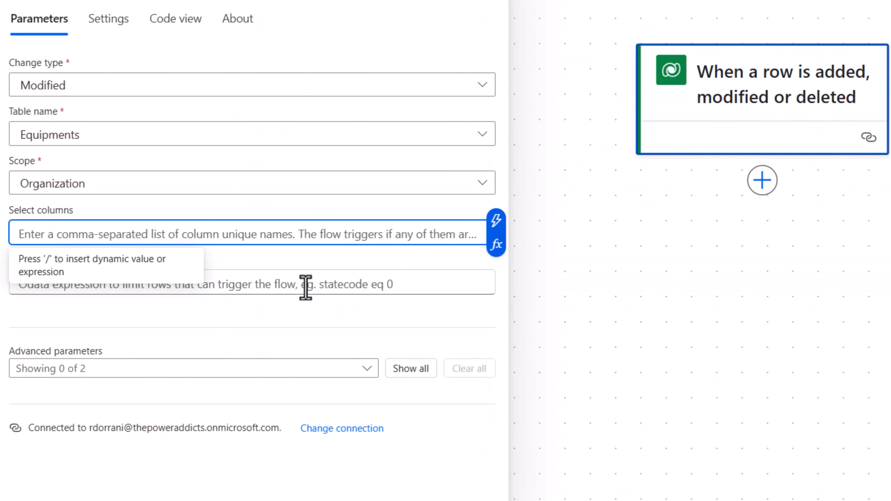
pyautogui.hotkey('ctrl', 'v')
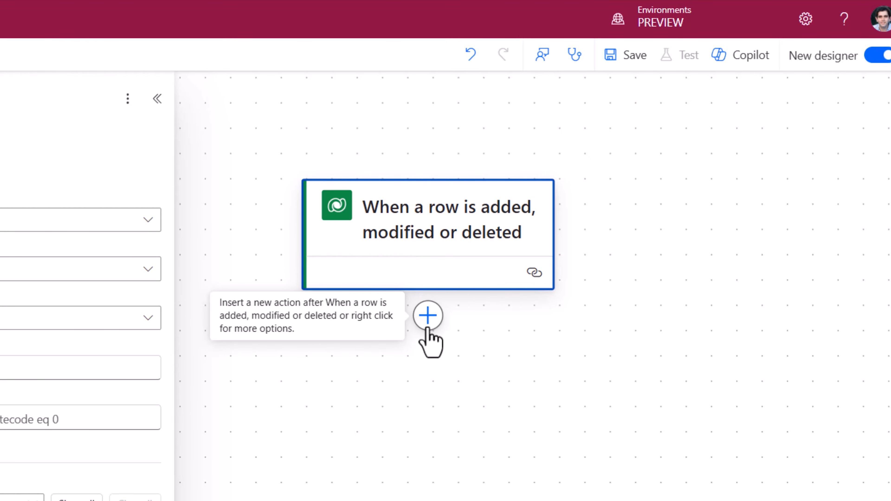
# Add an Office 365 Outlook "Send an email (V2)" action after the trigger and fill in the recipient
pyautogui.click(427, 328)
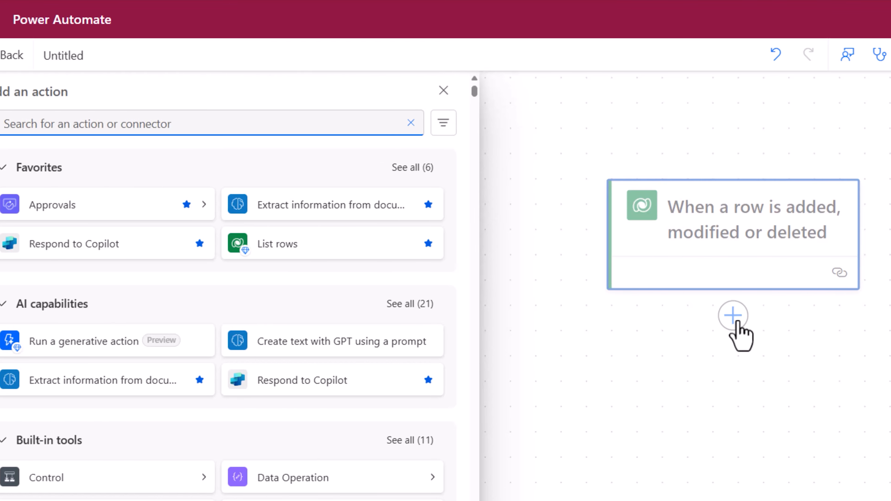
pyautogui.write('send an email')
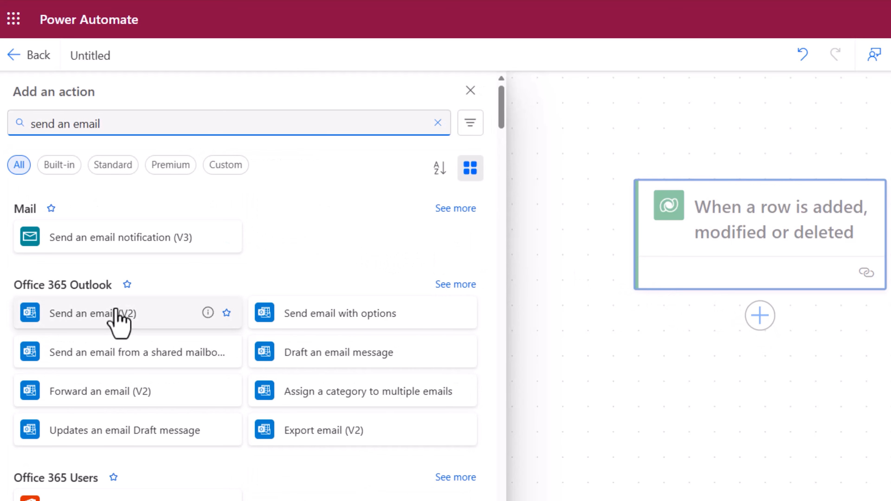
pyautogui.click(116, 311)
pyautogui.click(155, 221)
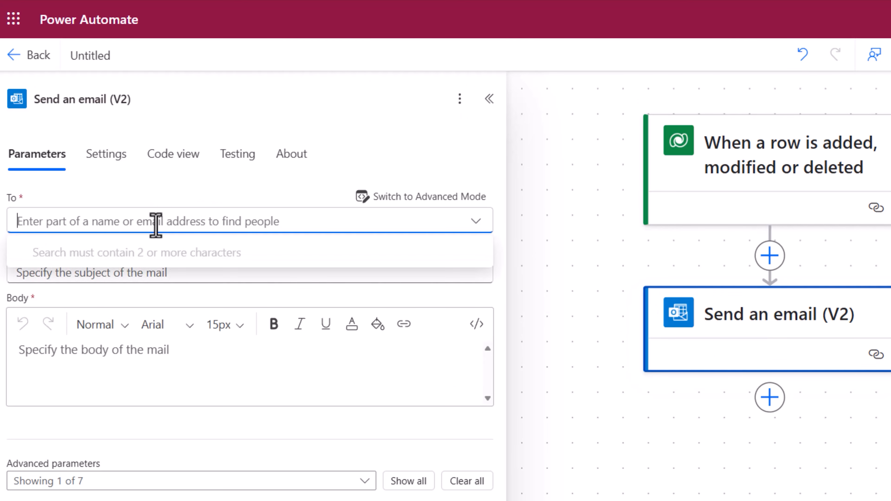
pyautogui.write('reza')
pyautogui.click(93, 259)
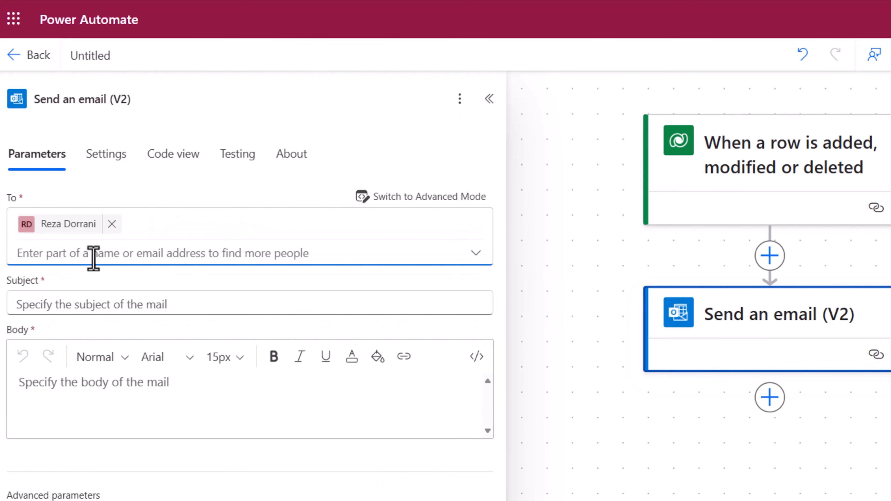
# Set the email subject to "Equipment", the trigger's Equipment Name dynamic value, and "quantity has been updated"
pyautogui.click(96, 296)
pyautogui.write('Equipment')
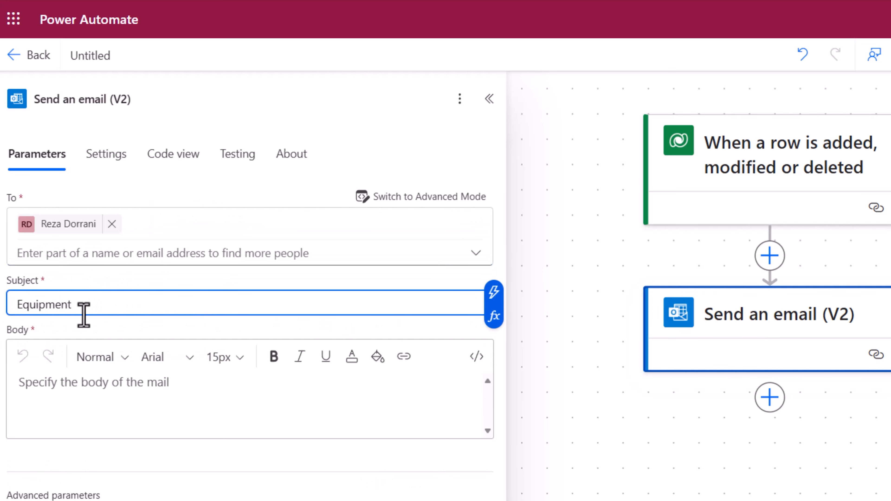
pyautogui.click(494, 292)
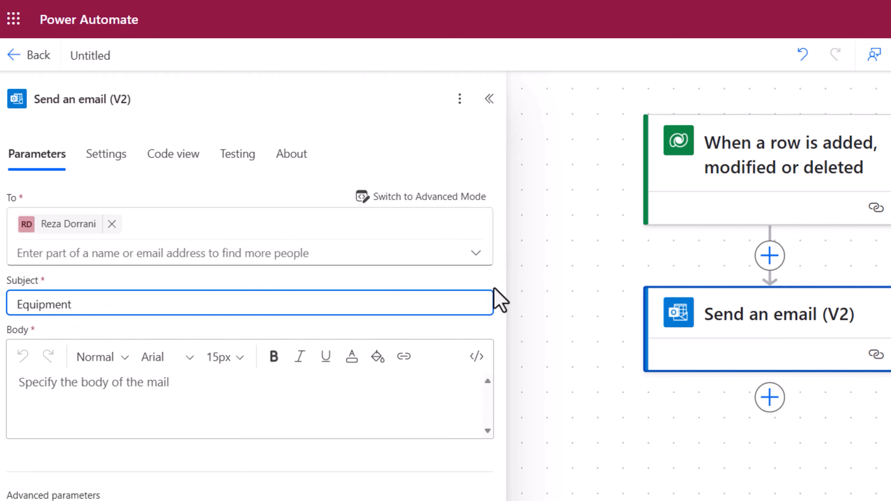
pyautogui.write('name')
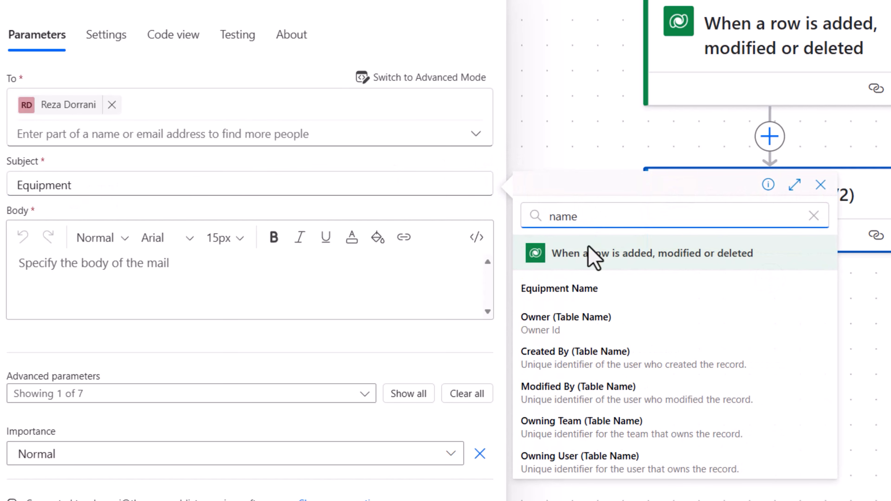
pyautogui.click(582, 294)
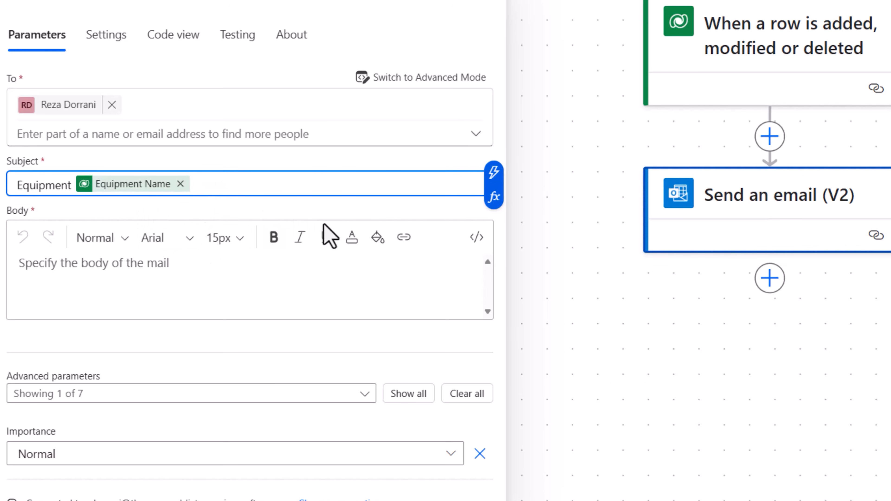
pyautogui.write('quantity has been u')
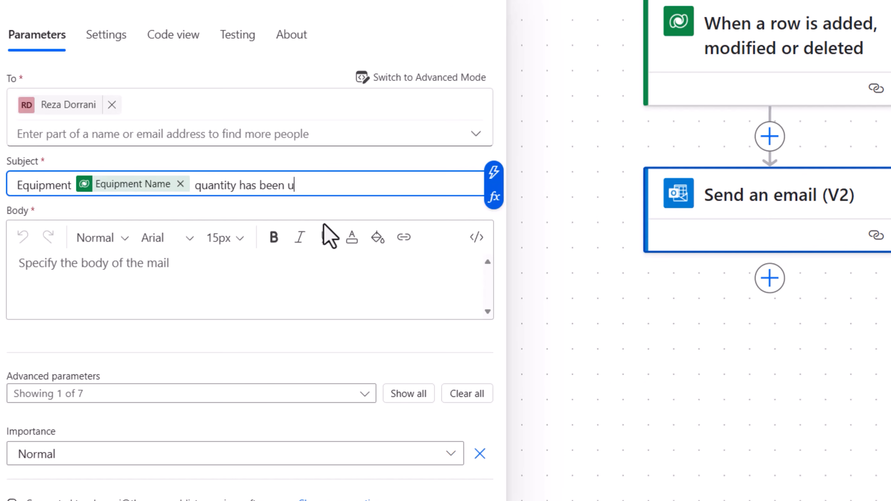
pyautogui.write('pdated')
# Set the email body to "Quantity updated to:" followed by the trigger's Quantity dynamic value
pyautogui.click(183, 275)
pyautogui.write('Quantity updated')
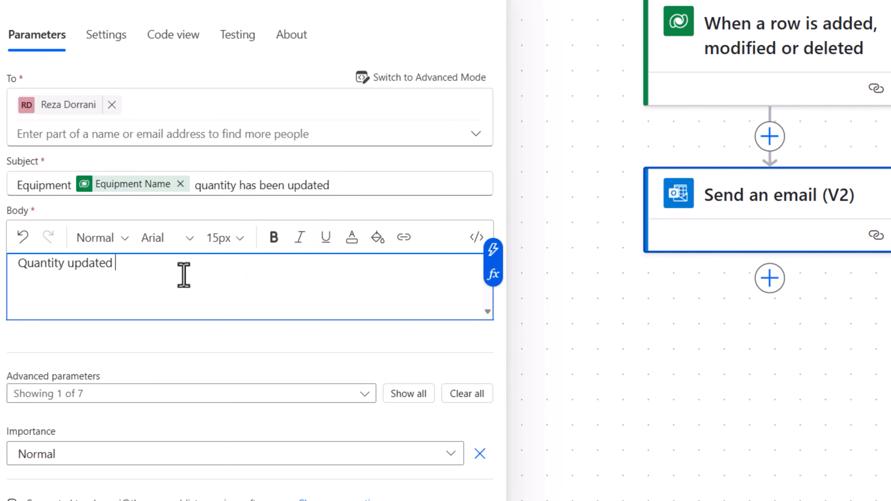
pyautogui.write(' to:')
pyautogui.click(491, 255)
pyautogui.write('quantity')
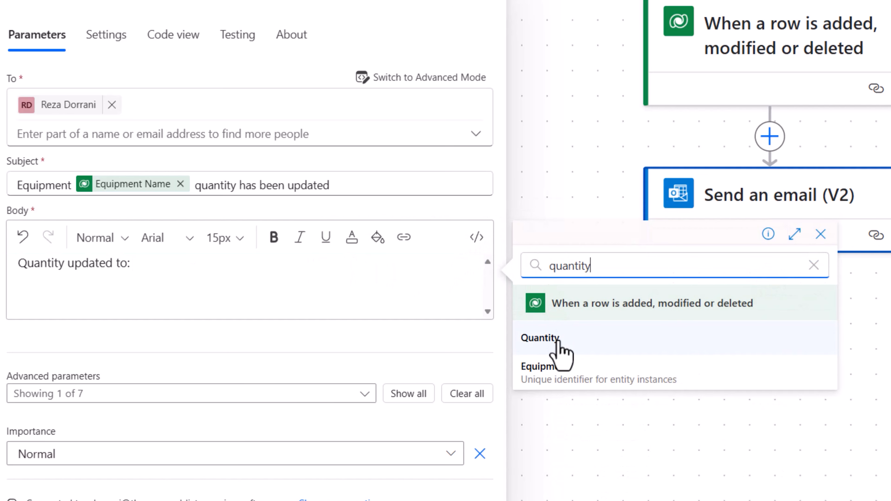
pyautogui.click(540, 338)
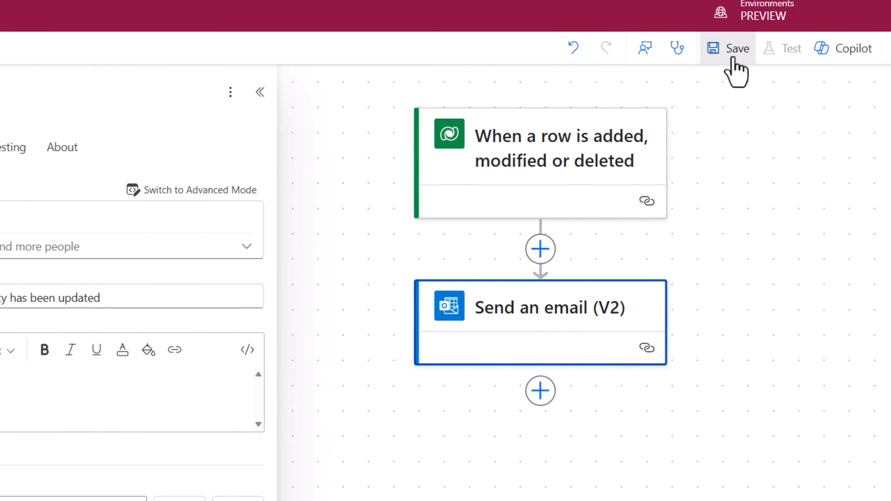
# Save the flow and return to its details page
pyautogui.click(617, 112)
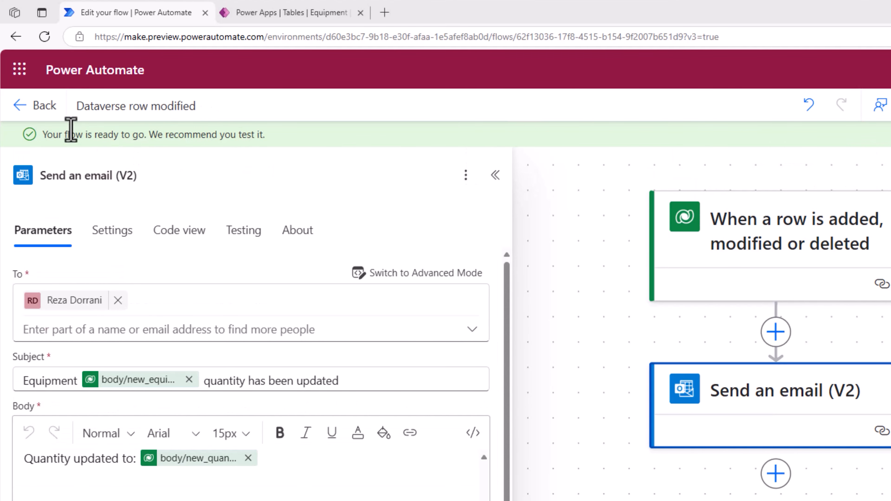
pyautogui.click(35, 106)
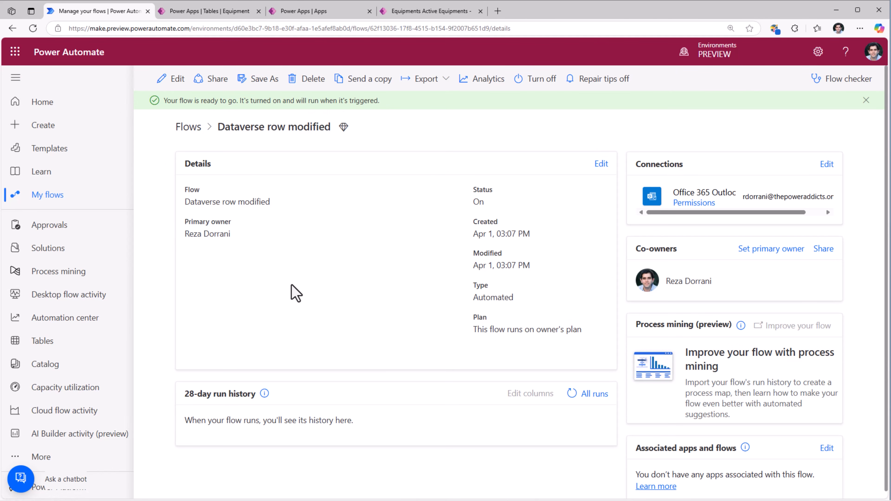
# In the Equipment Info app, set the quantity of equip_001 (Laptop) to 20, then save and close the record
pyautogui.hotkey('ctrl', 'shift', 'Tab')
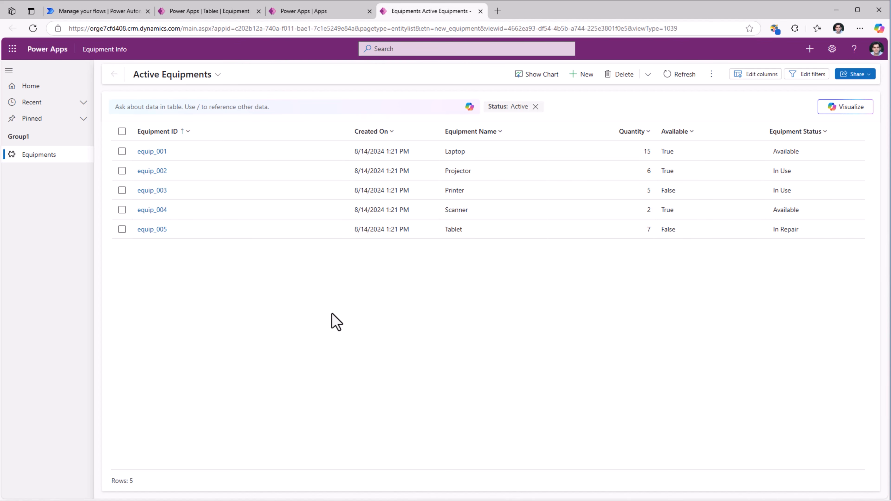
pyautogui.click(148, 153)
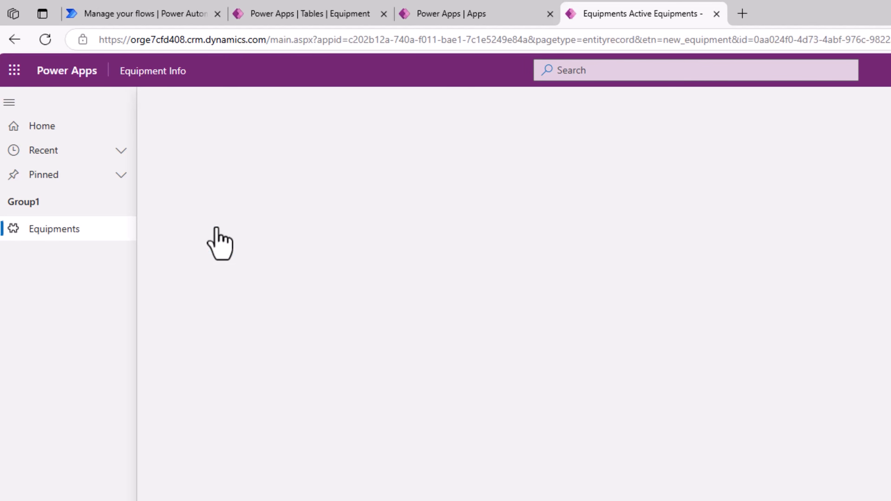
pyautogui.click(318, 297)
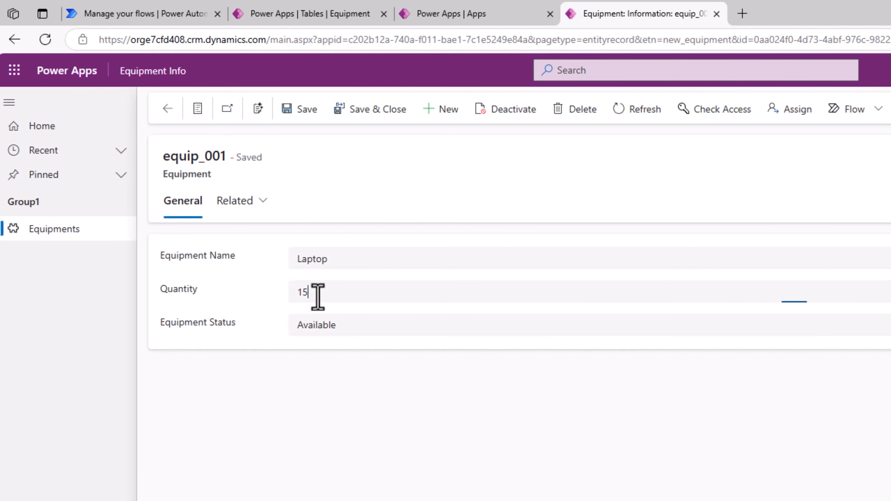
pyautogui.moveTo(317, 296); pyautogui.dragTo(269, 302)
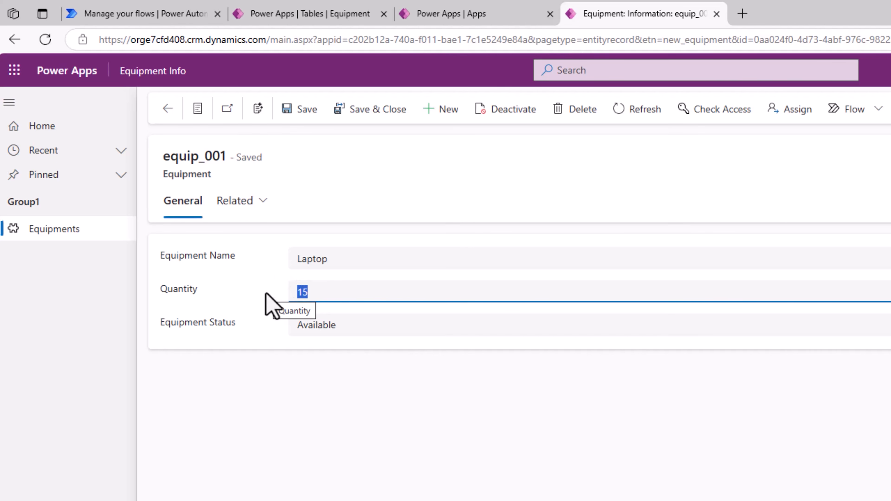
pyautogui.write('20')
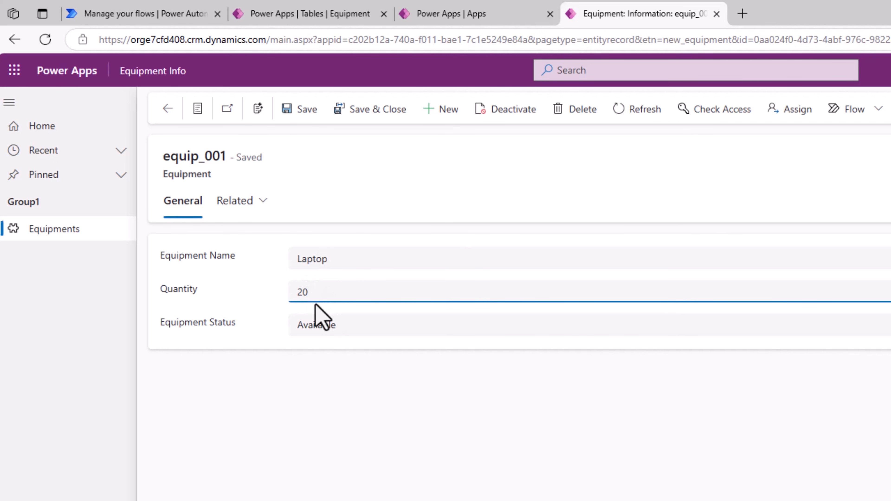
pyautogui.click(351, 117)
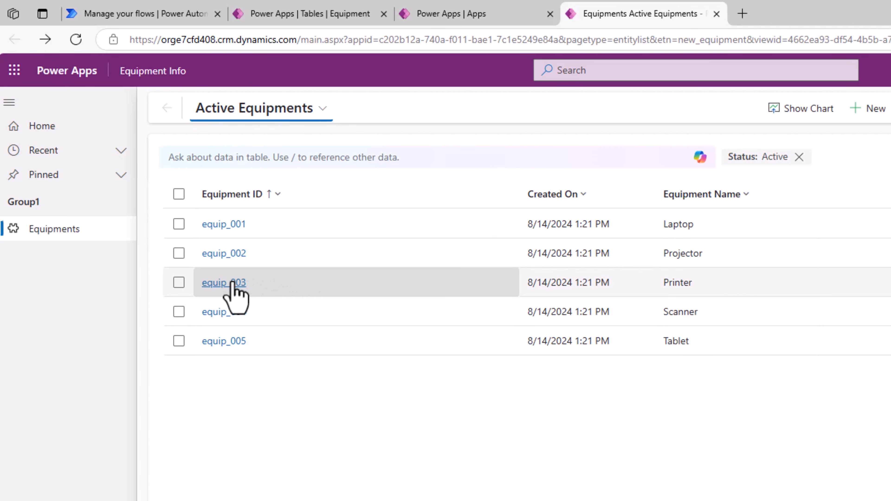
# Change the Equipment Status of equip_003 (Printer) to Available, then save and close the record
pyautogui.click(232, 282)
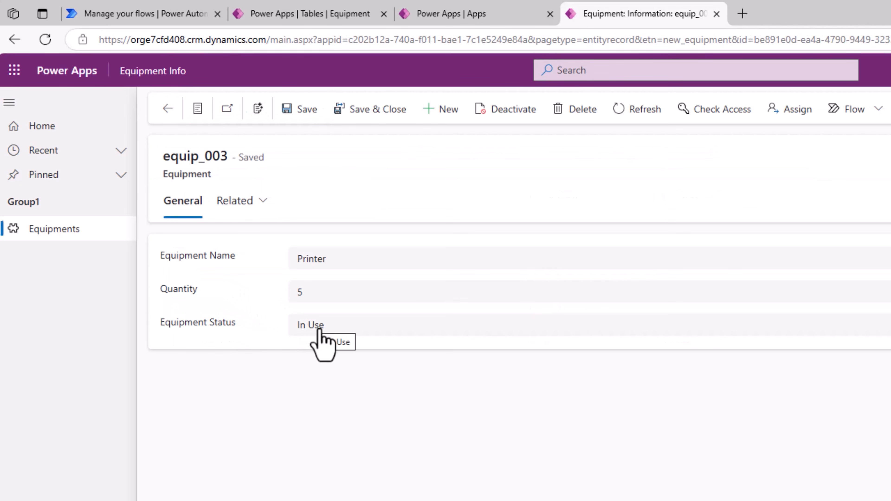
pyautogui.click(342, 330)
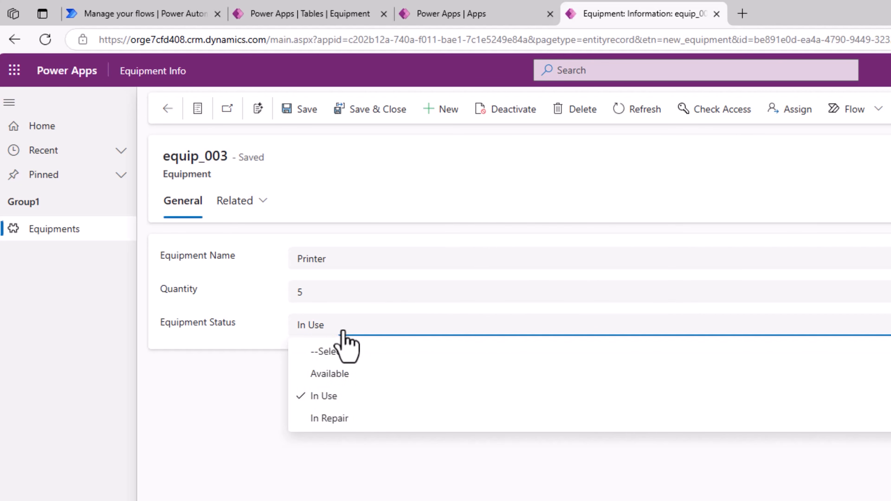
pyautogui.click(331, 374)
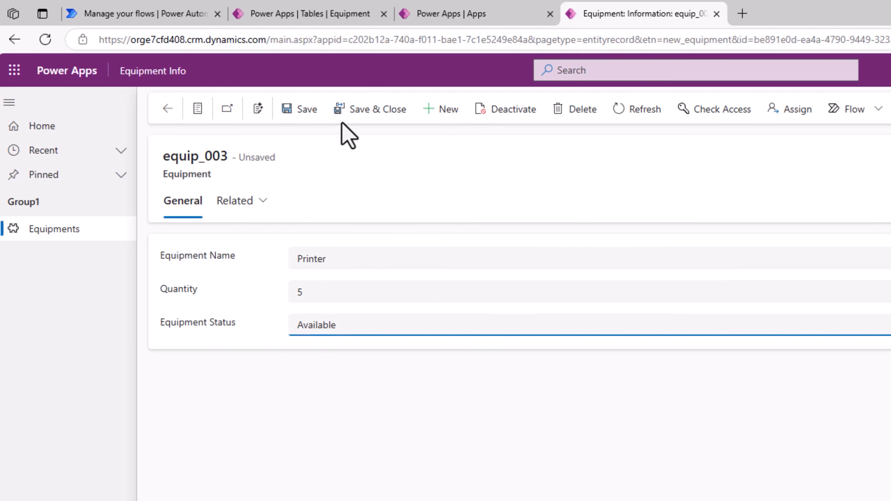
pyautogui.click(372, 117)
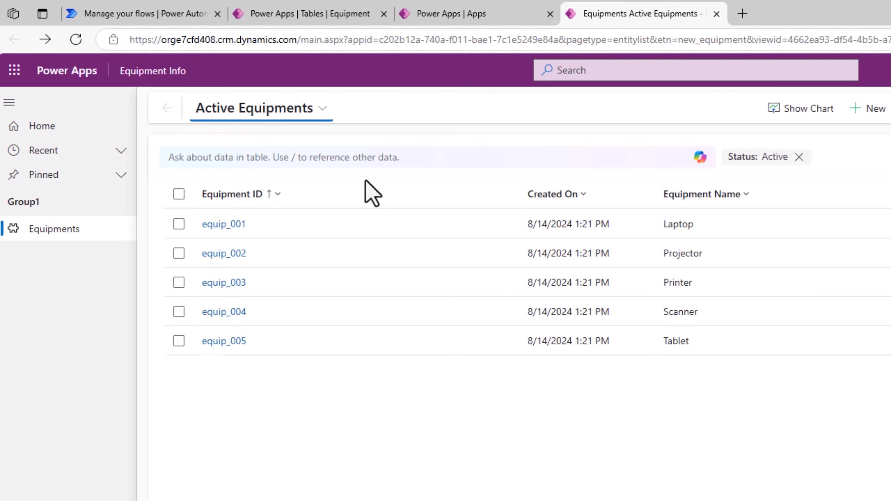
# Refresh the flow's run history in Power Automate and add the new_equipmentname column to it
pyautogui.click(196, 13)
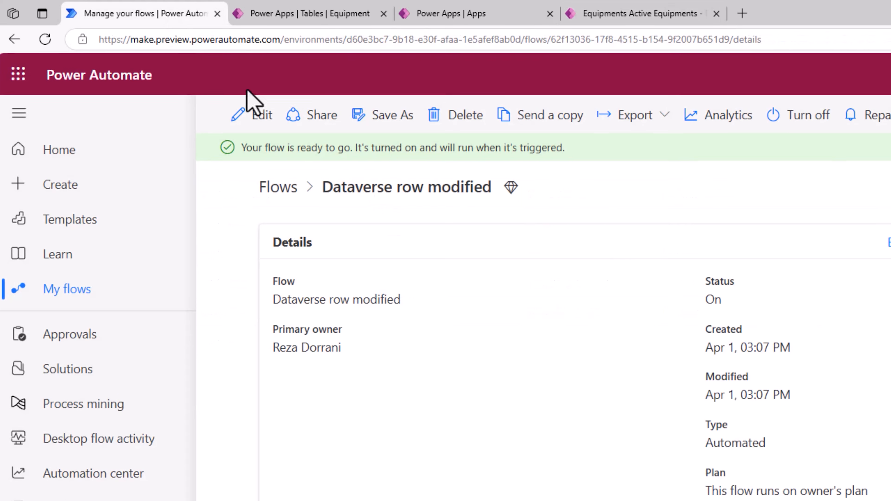
pyautogui.click(659, 346)
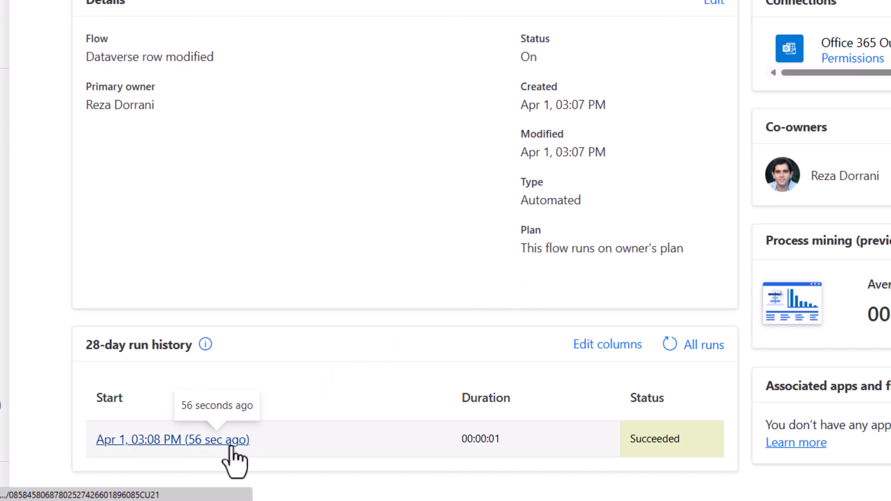
pyautogui.scroll(-1, 575, 323)
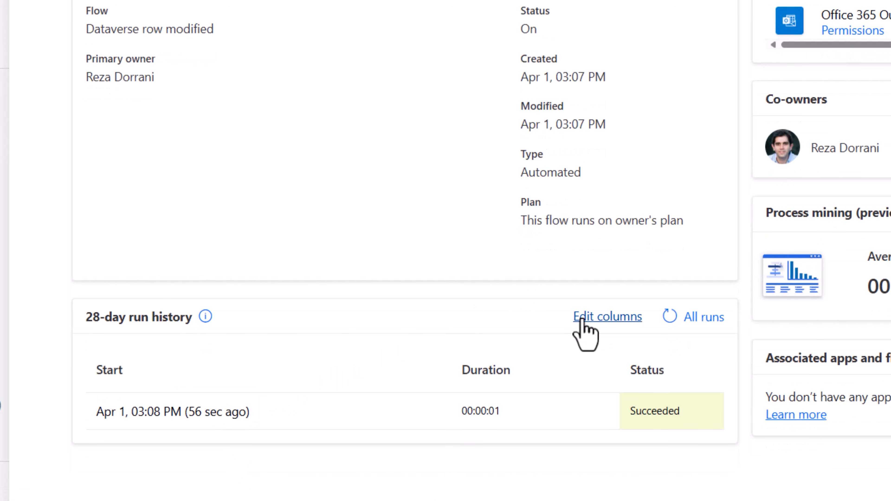
pyautogui.click(583, 320)
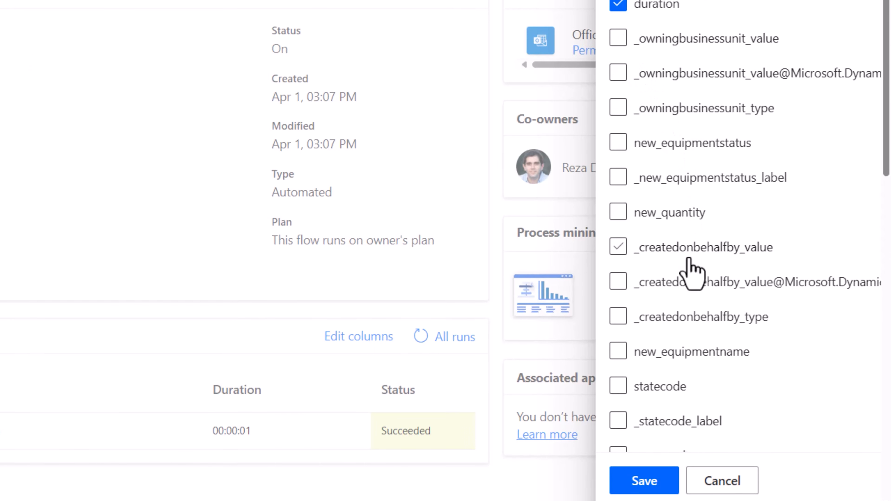
pyautogui.scroll(-1, 691, 271)
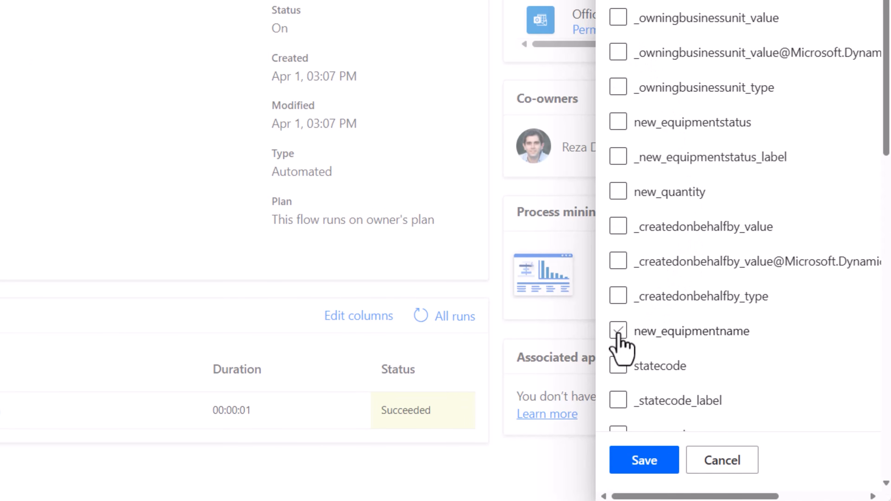
pyautogui.click(618, 331)
pyautogui.click(665, 459)
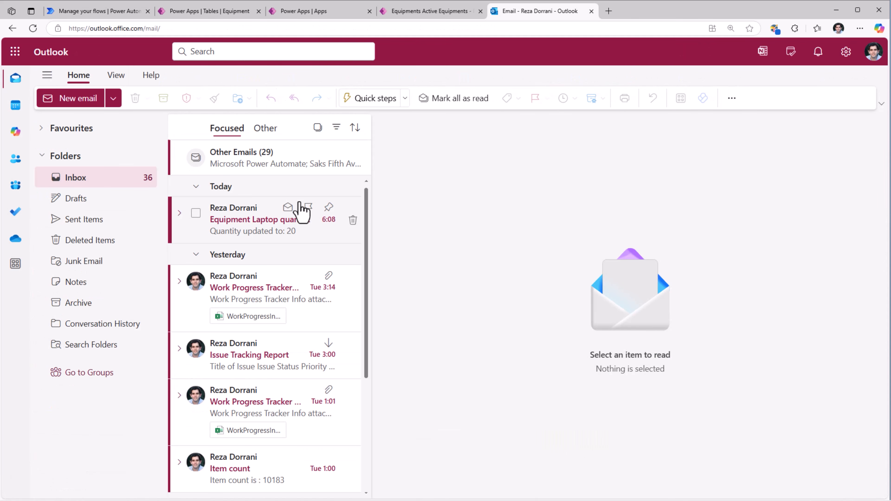
# Open the Laptop quantity notification email in Outlook and check the updated quantity in its body
pyautogui.click(237, 232)
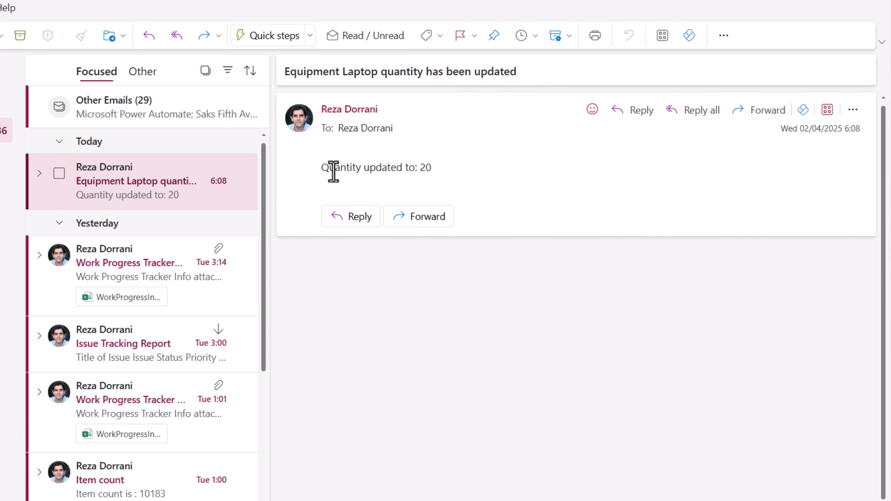
pyautogui.doubleClick(424, 167)
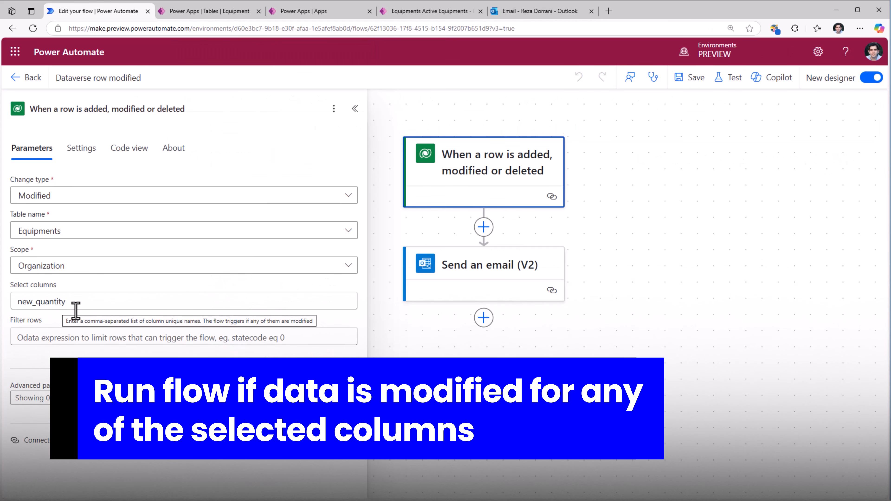
# Copy the Equipment Status column's logical name from the Equipment table, append it after "new_quantity," in the trigger's Select columns, and save the flow
pyautogui.hotkey('ctrl', 'Tab')
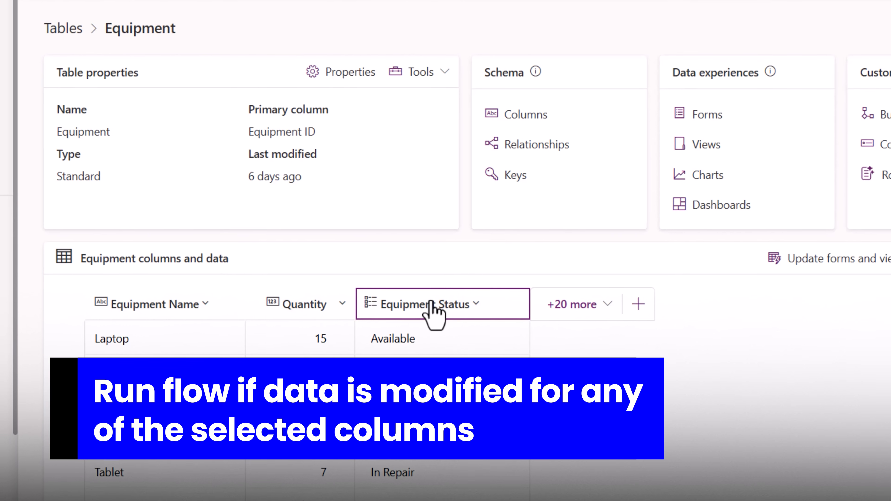
pyautogui.click(525, 112)
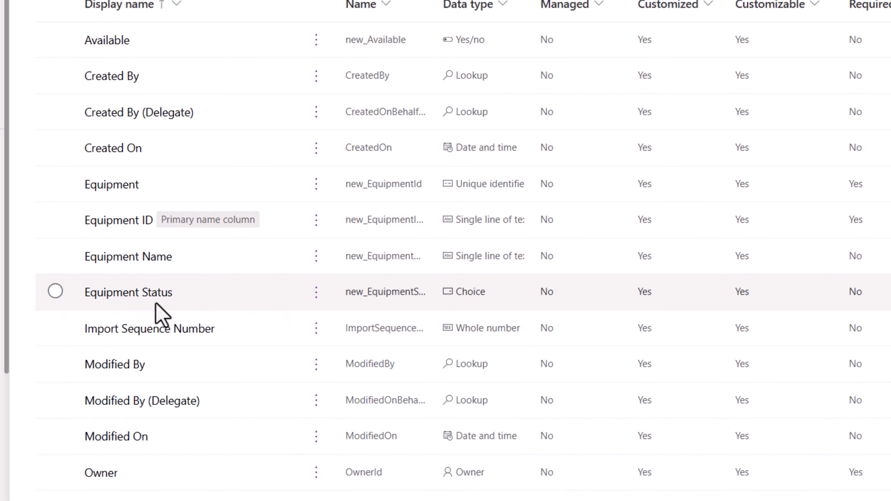
pyautogui.click(316, 294)
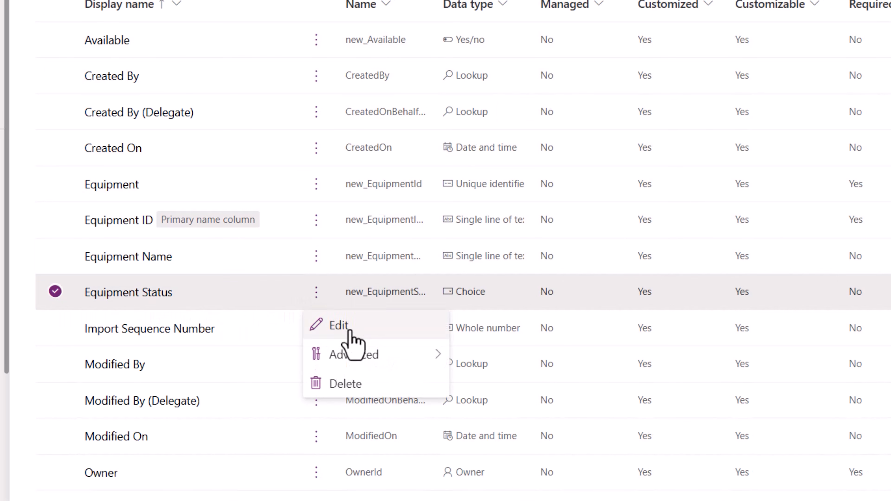
pyautogui.moveTo(369, 359)
pyautogui.moveTo(551, 384)
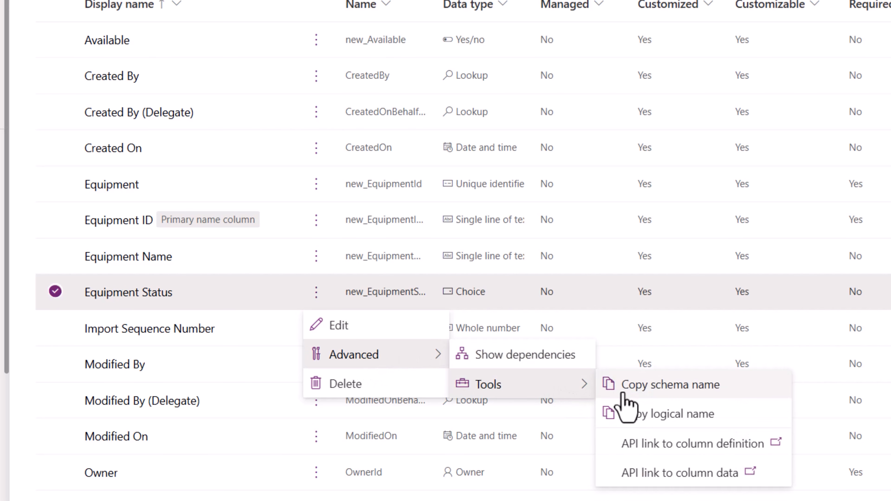
pyautogui.click(661, 423)
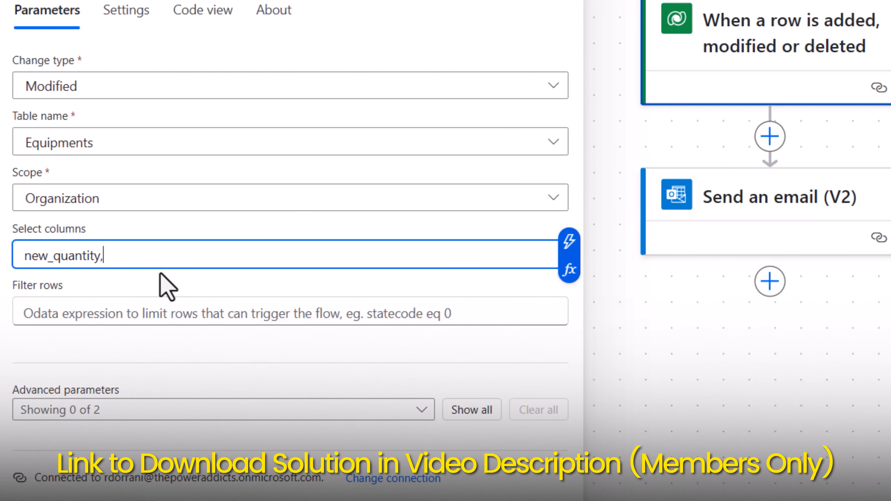
pyautogui.hotkey('ctrl', 'v')
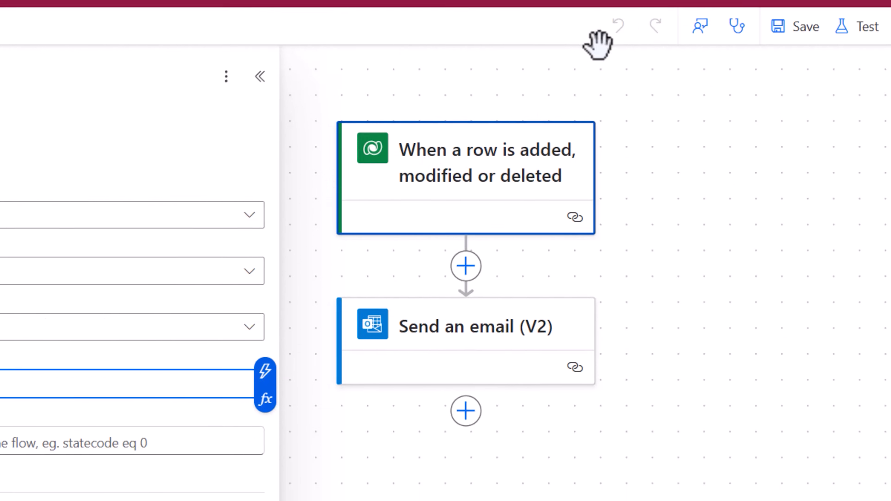
pyautogui.click(584, 122)
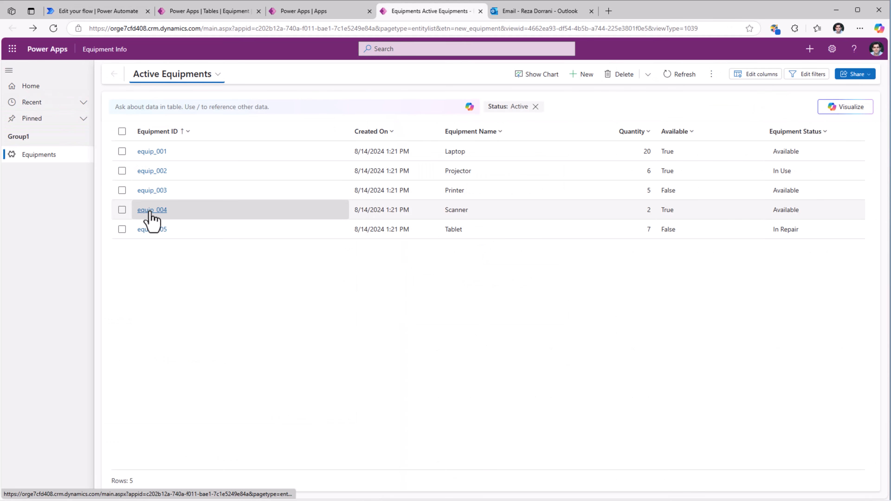
# In the Equipment Info app, change the Equipment Status of equip_004 (Scanner) to In Use, then save and close the record
pyautogui.click(151, 210)
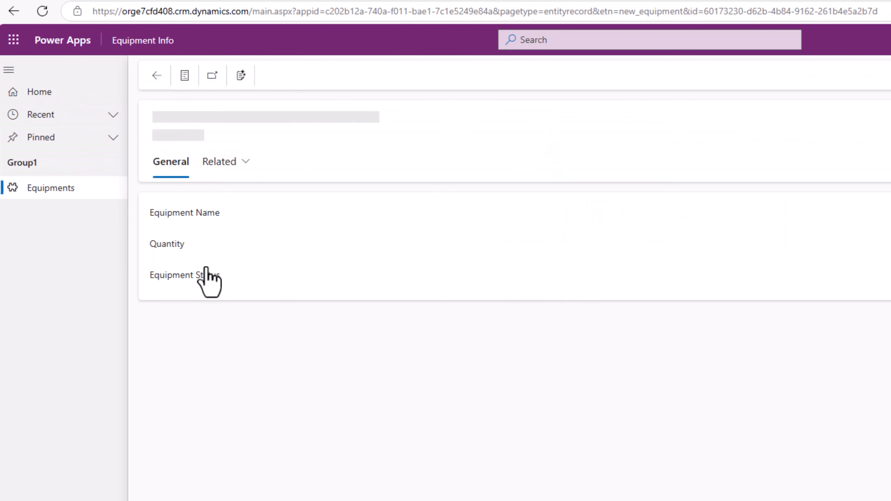
pyautogui.click(332, 283)
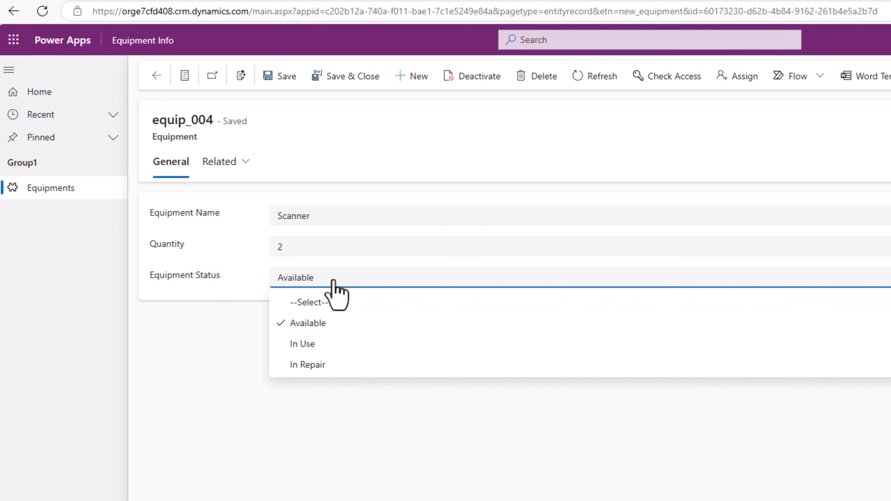
pyautogui.click(311, 344)
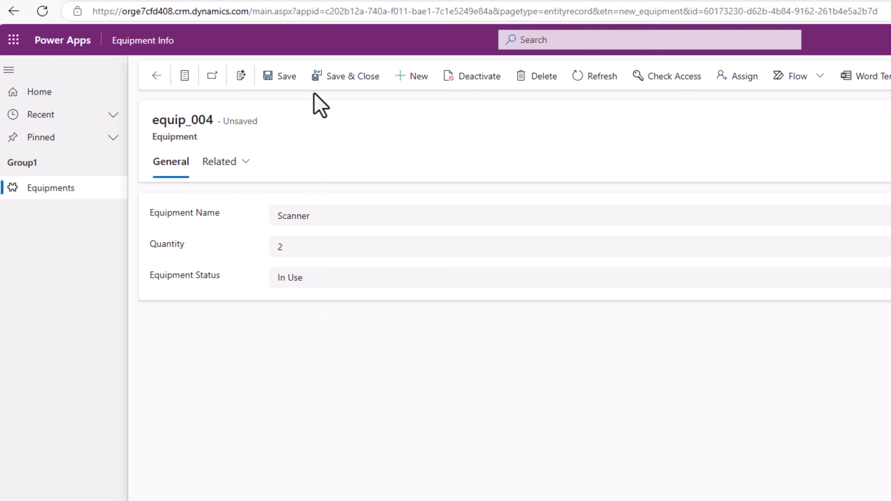
pyautogui.click(340, 81)
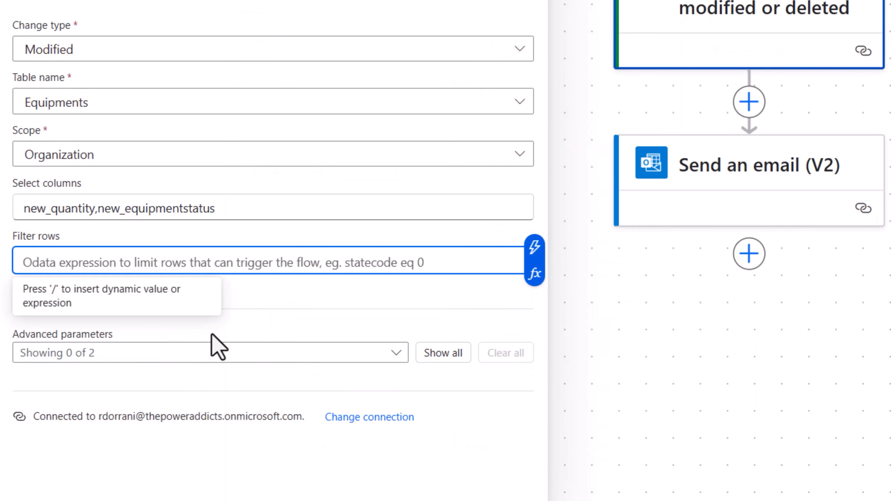
# Set the flow trigger's Filter rows expression to "new_quantity gt 10" in Power Automate
pyautogui.hotkey('ctrl', 'v')
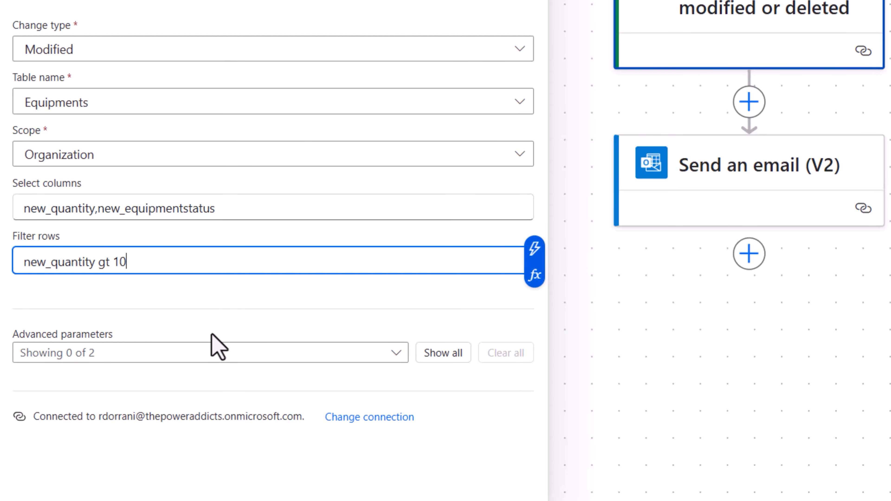
# In the Equipment Info app, change the Equipment Status of equip_002 (Projector) to In Repair, then save and close the record
pyautogui.click(122, 300)
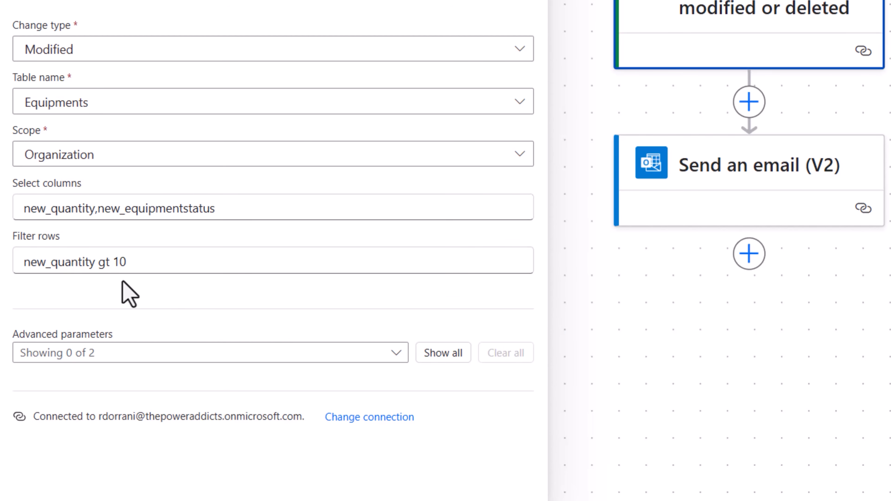
pyautogui.click(595, 113)
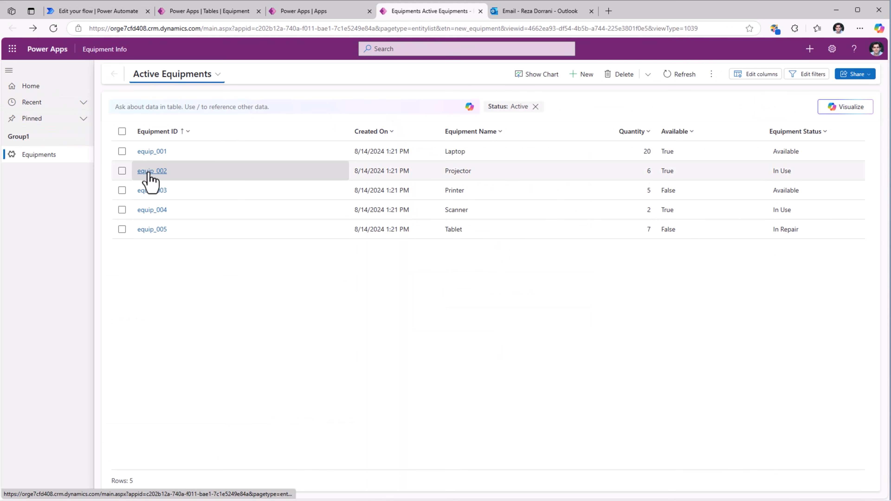
pyautogui.click(152, 171)
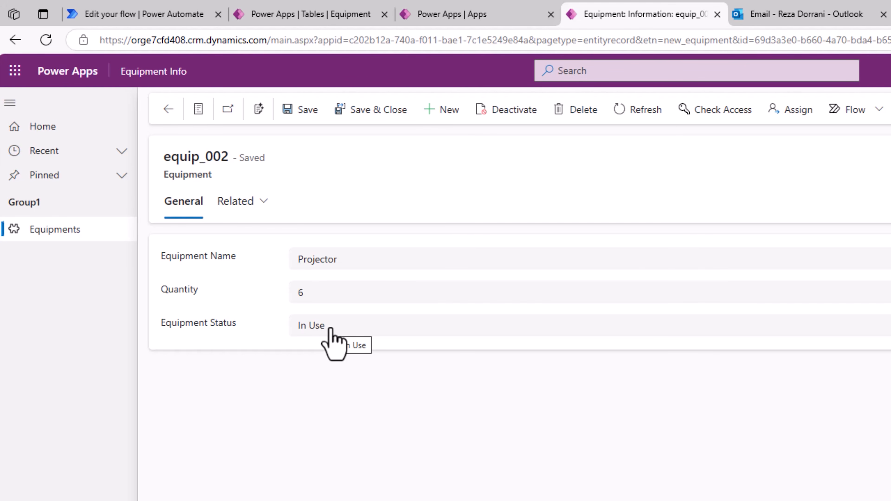
pyautogui.click(331, 330)
pyautogui.click(342, 420)
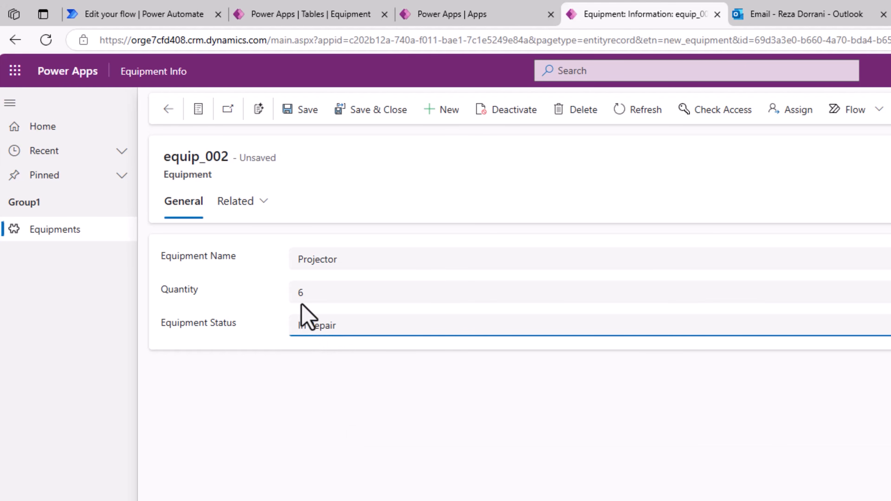
pyautogui.click(365, 116)
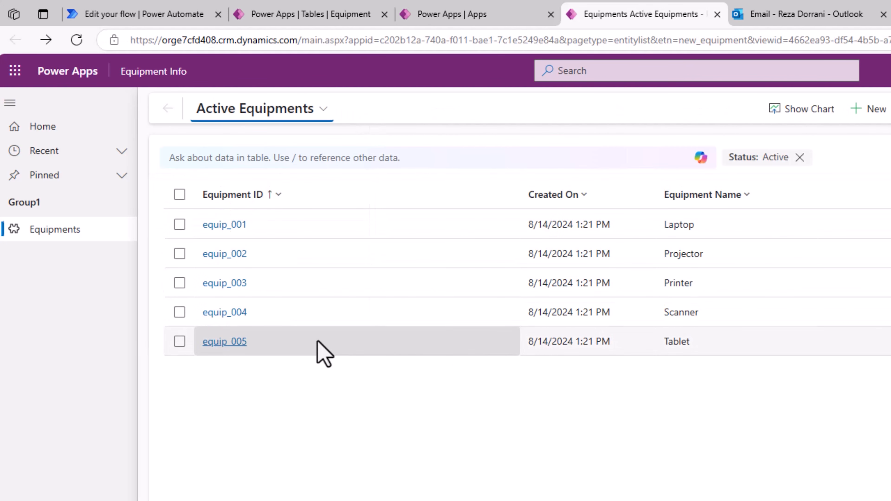
# Set the Quantity of equip_005 (Tablet) to 15, then save and close the record
pyautogui.click(221, 342)
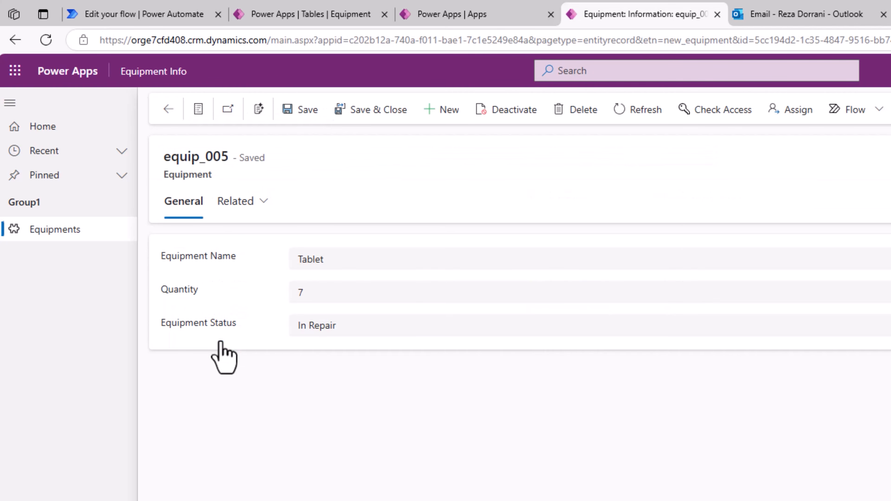
pyautogui.click(312, 294)
pyautogui.write('15')
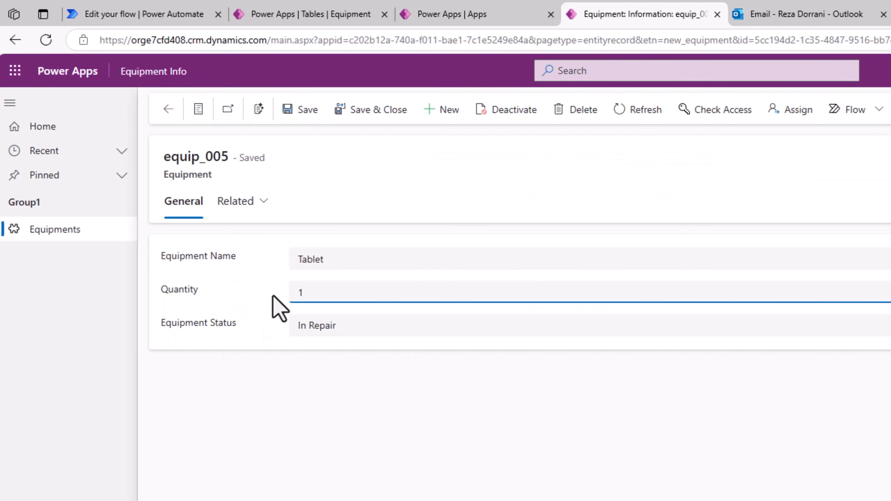
pyautogui.click(386, 111)
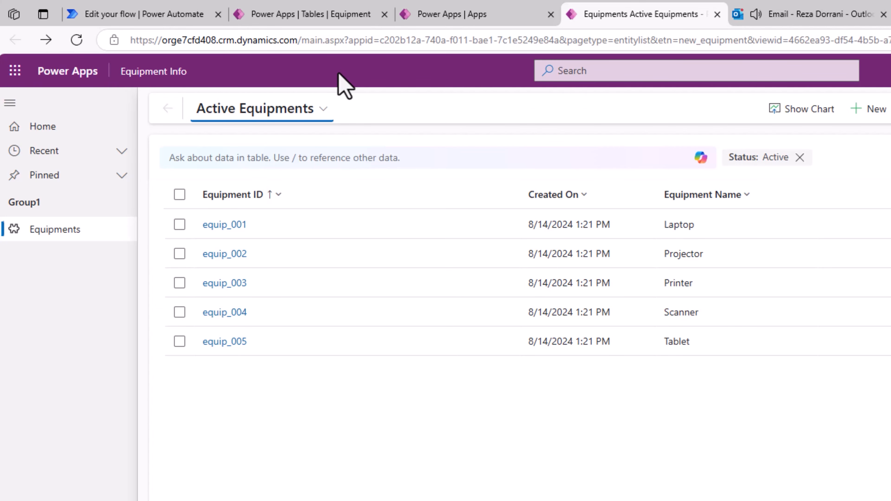
# Open the Tablet quantity notification email in Outlook and check the equipment name and updated quantity
pyautogui.click(769, 16)
pyautogui.click(362, 327)
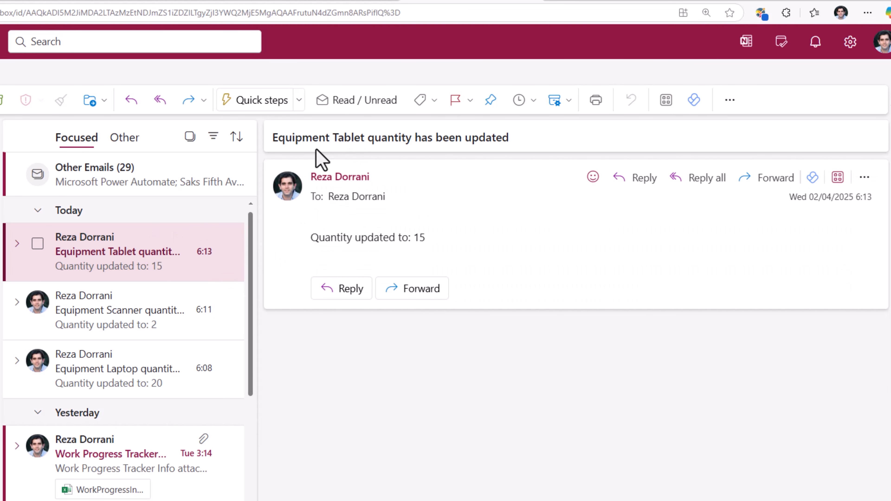
pyautogui.moveTo(332, 137); pyautogui.dragTo(367, 139)
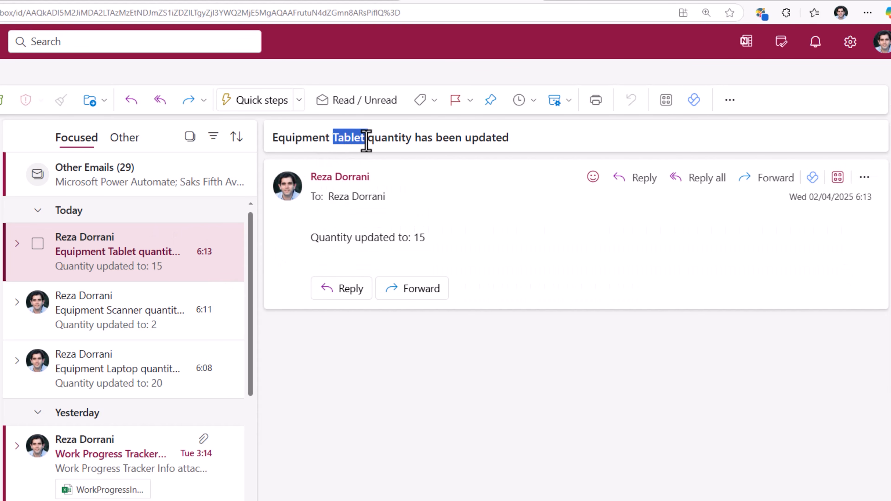
pyautogui.click(413, 229)
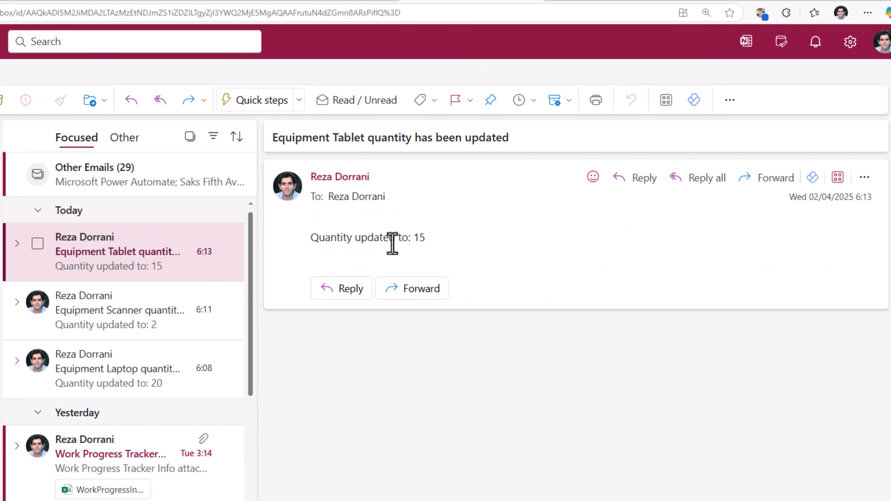
pyautogui.doubleClick(415, 237)
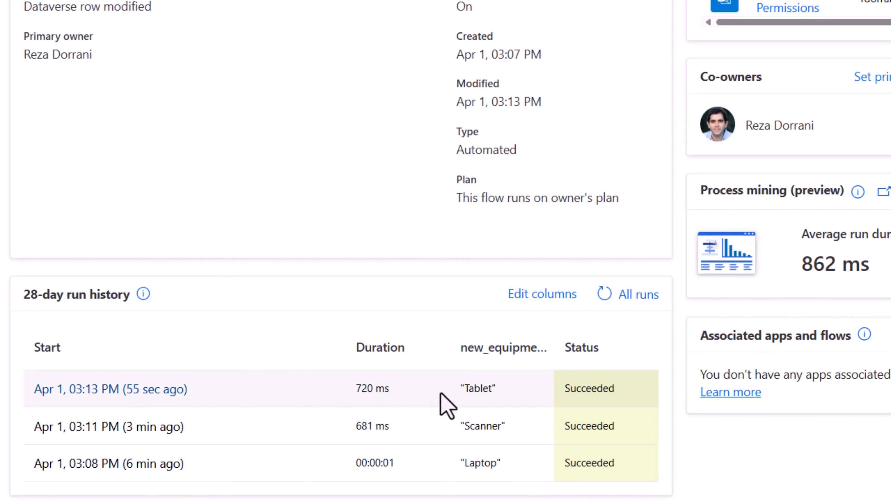
# Add the new_quantity column to the flow's 28-day run history in Power Automate and save the column selection
pyautogui.click(541, 295)
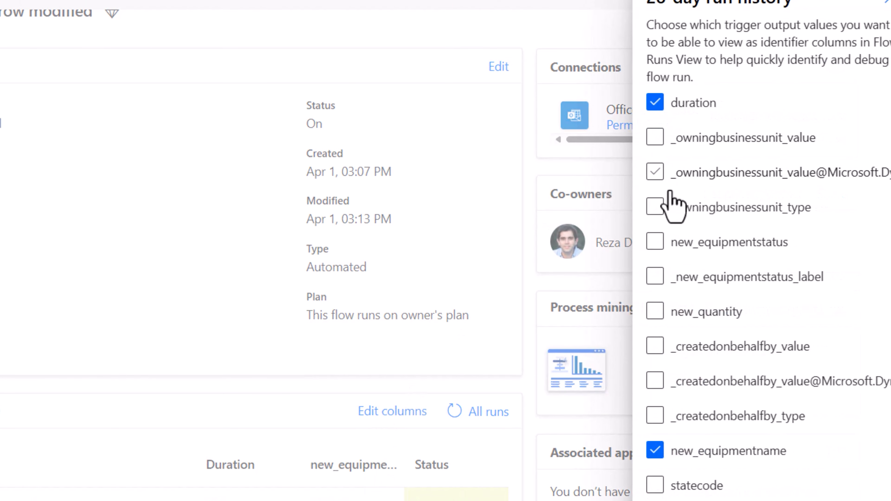
pyautogui.click(612, 342)
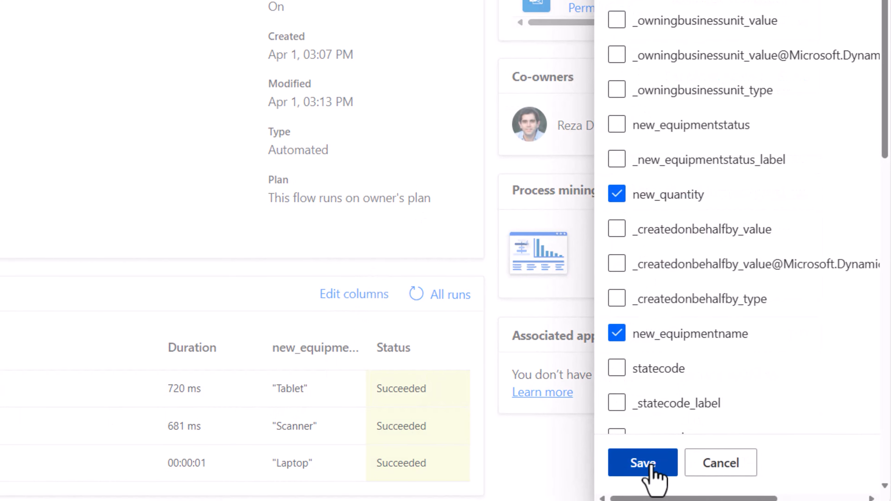
pyautogui.click(649, 464)
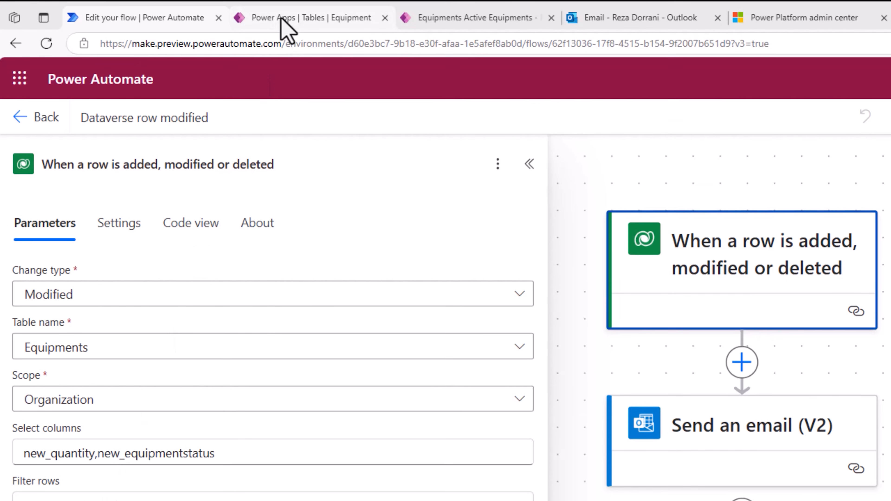
# Open the Equipment table's advanced properties in Power Apps and check the "Audit changes to its data" option
pyautogui.click(285, 21)
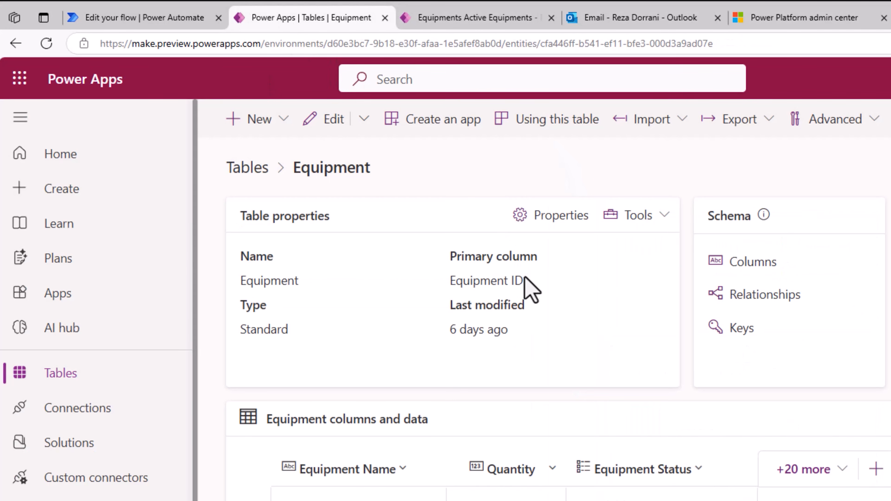
pyautogui.click(546, 219)
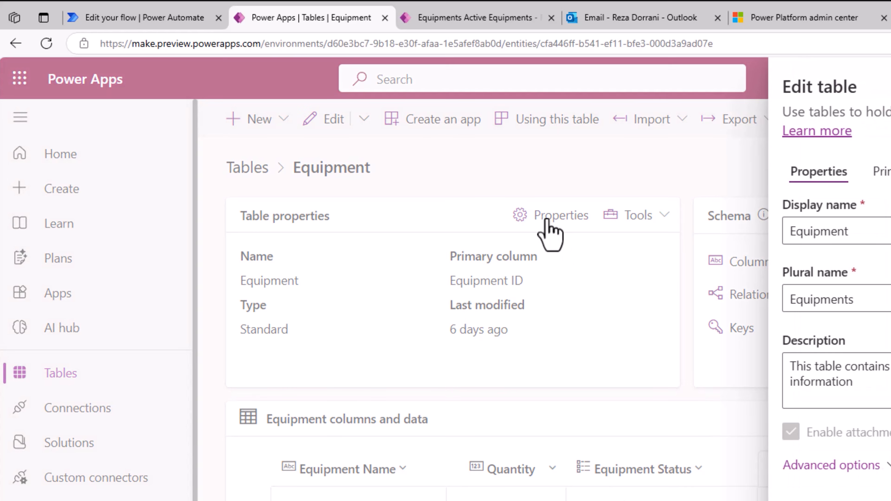
pyautogui.click(877, 465)
pyautogui.scroll(-5, 884, 489)
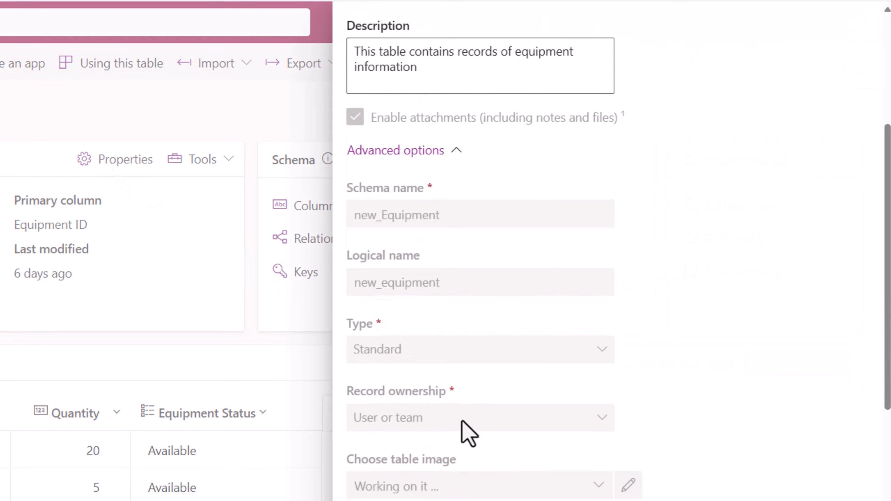
pyautogui.scroll(-10, 466, 434)
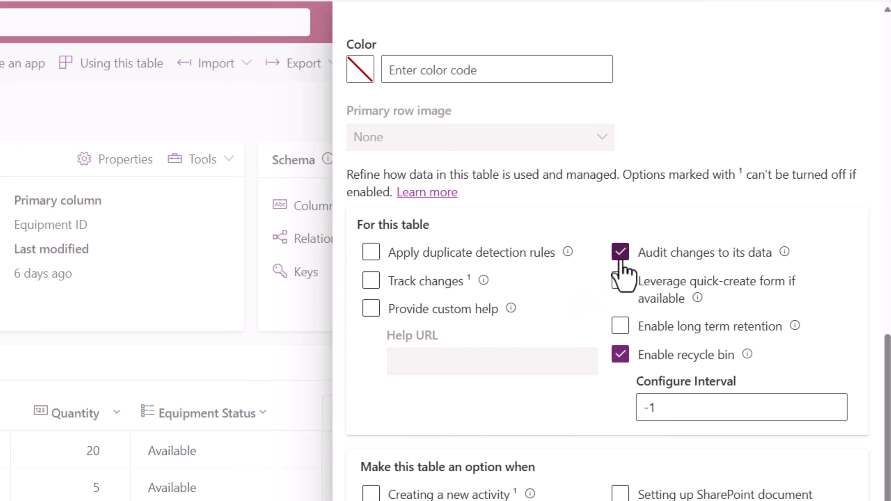
pyautogui.click(784, 252)
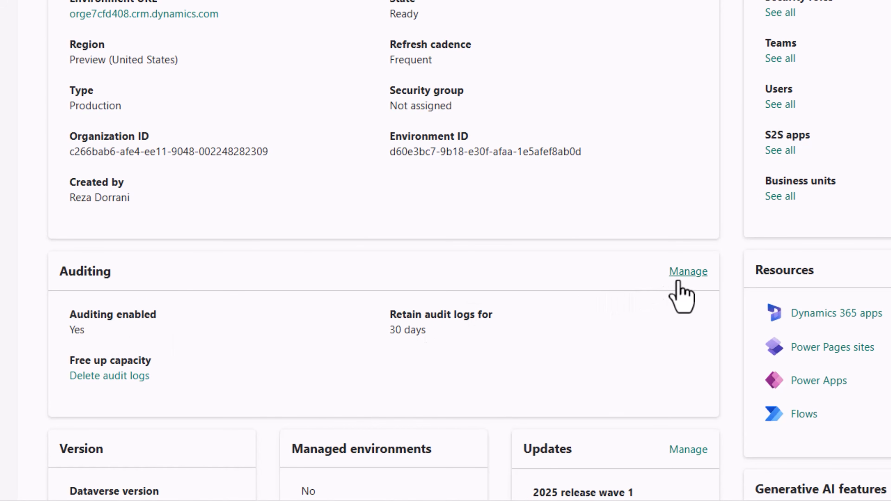
# In the Power Platform admin center, review the environment's auditing setup, then open the equip_005 update from the audit summary view
pyautogui.click(684, 272)
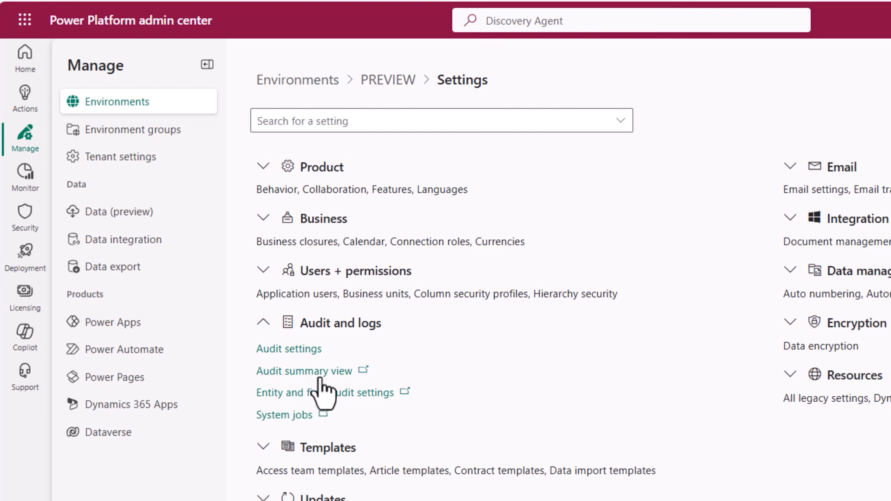
pyautogui.click(319, 378)
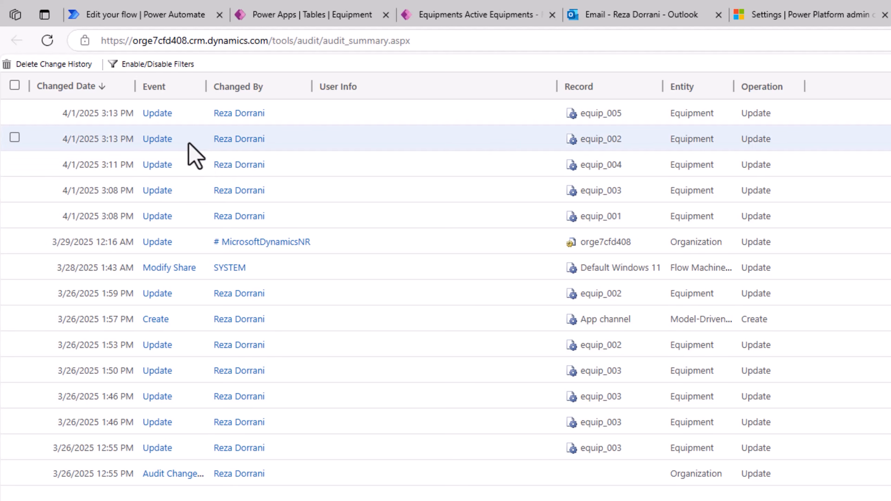
pyautogui.click(157, 113)
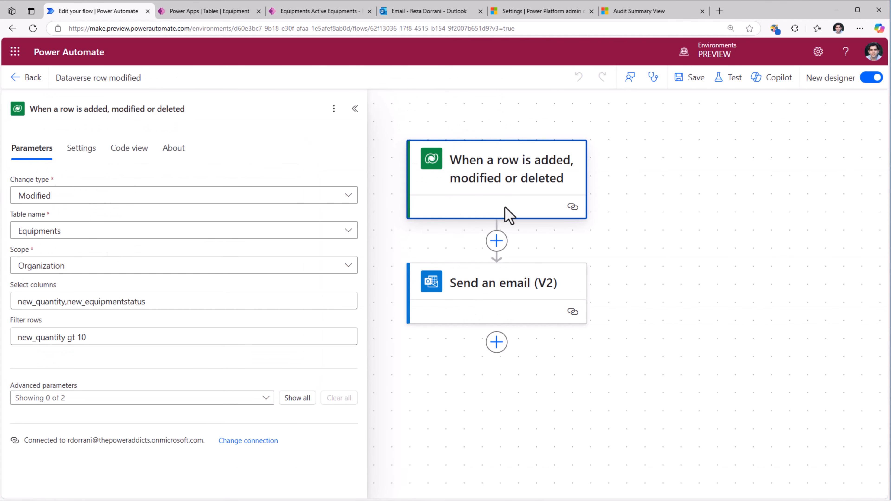
# Add a Dataverse List rows action between the flow's trigger and the email action in Power Automate, with Audits as its table
pyautogui.click(495, 243)
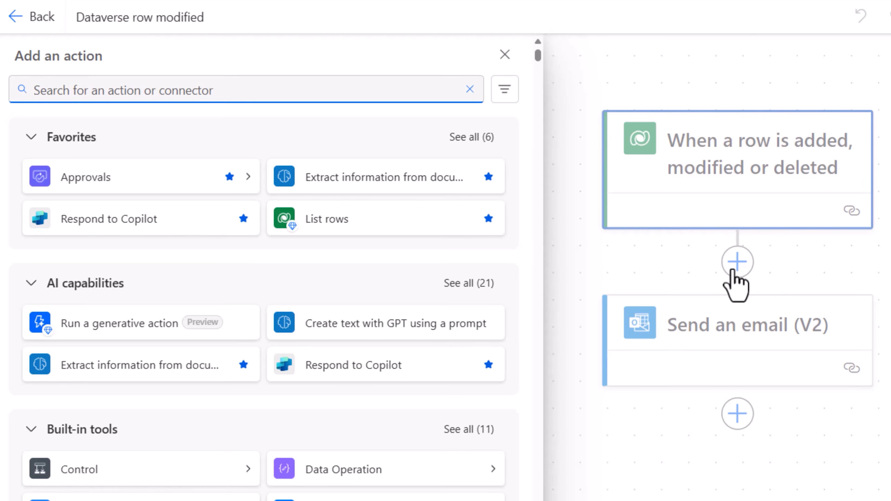
pyautogui.write('list rows')
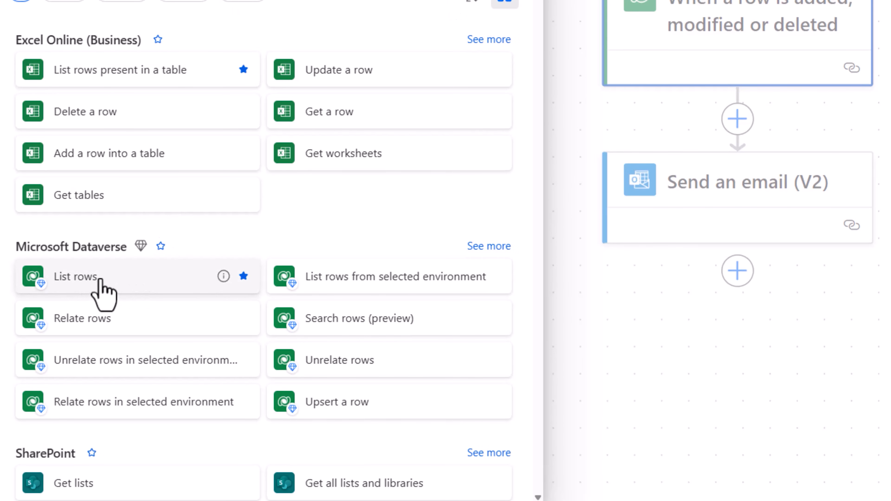
pyautogui.click(85, 283)
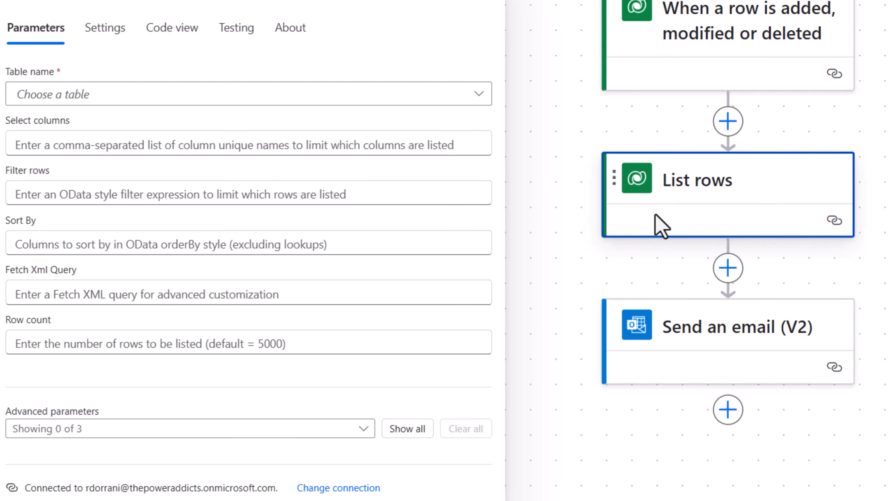
pyautogui.click(87, 95)
pyautogui.write('audit')
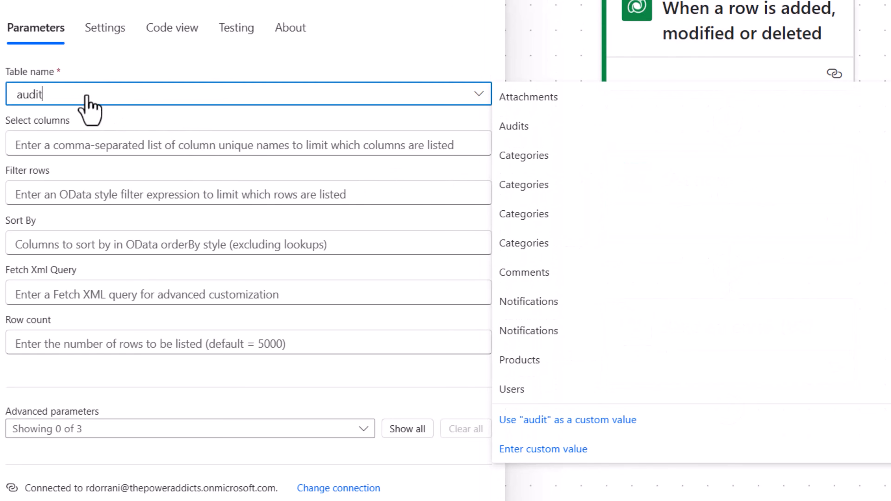
pyautogui.click(545, 136)
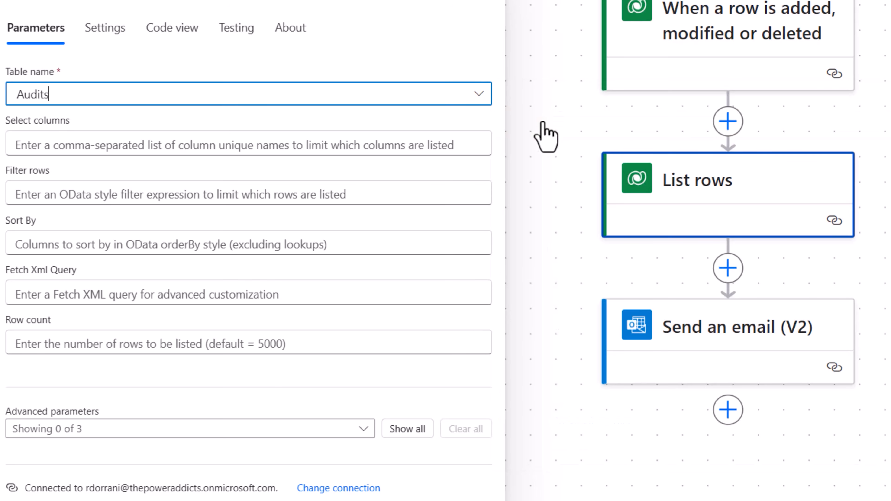
# Filter the List rows action with objecttypecode eq 'new_equipment', taking the logical name copied from the Equipment table in Power Apps
pyautogui.click(25, 196)
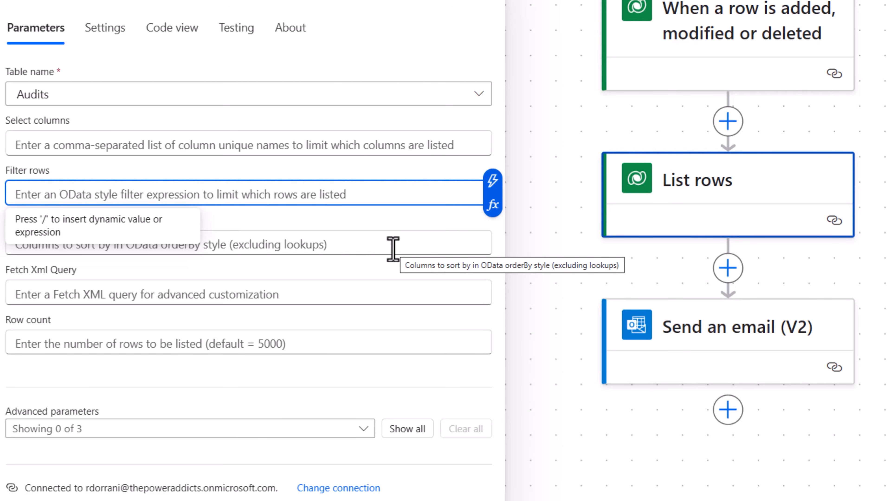
pyautogui.write('objecttypecode eq')
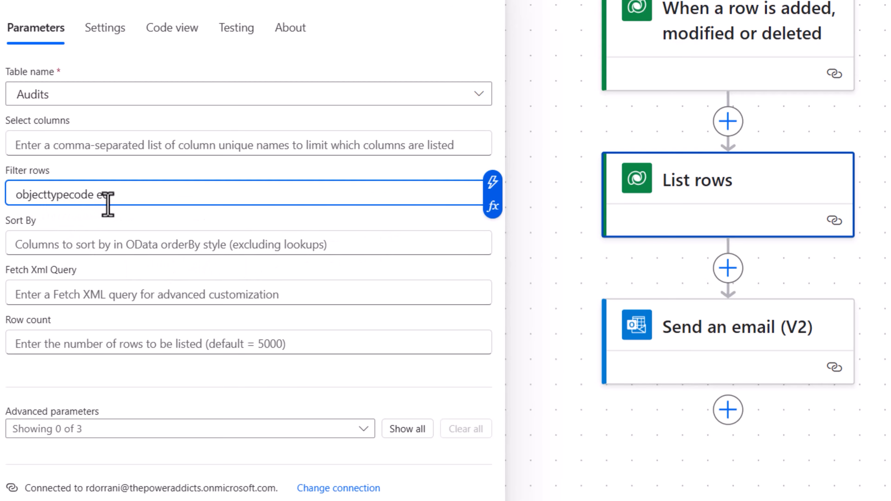
pyautogui.write("'")
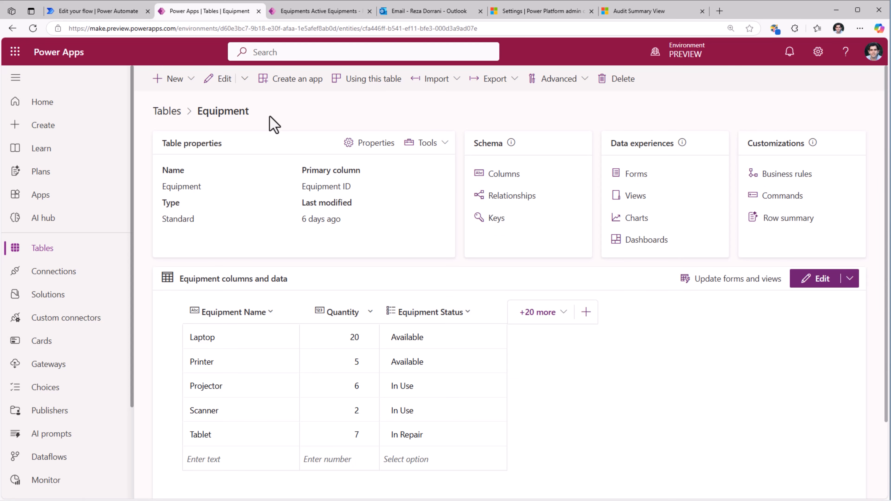
pyautogui.click(428, 143)
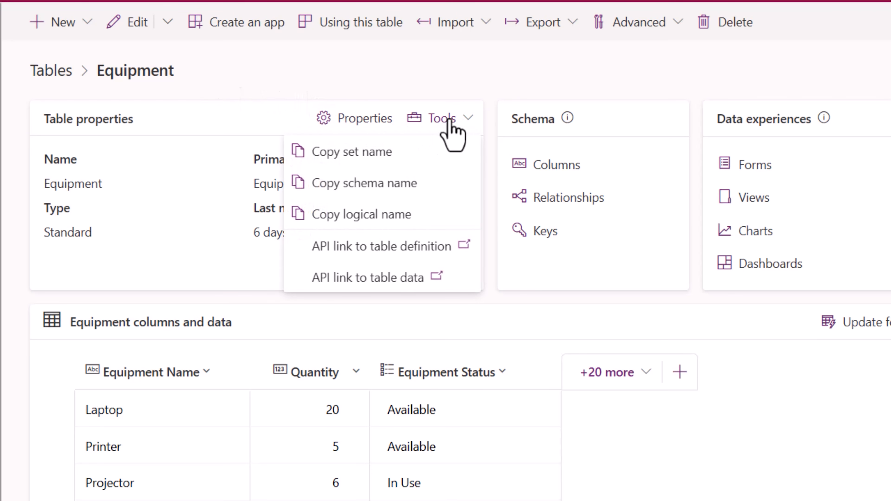
pyautogui.click(378, 215)
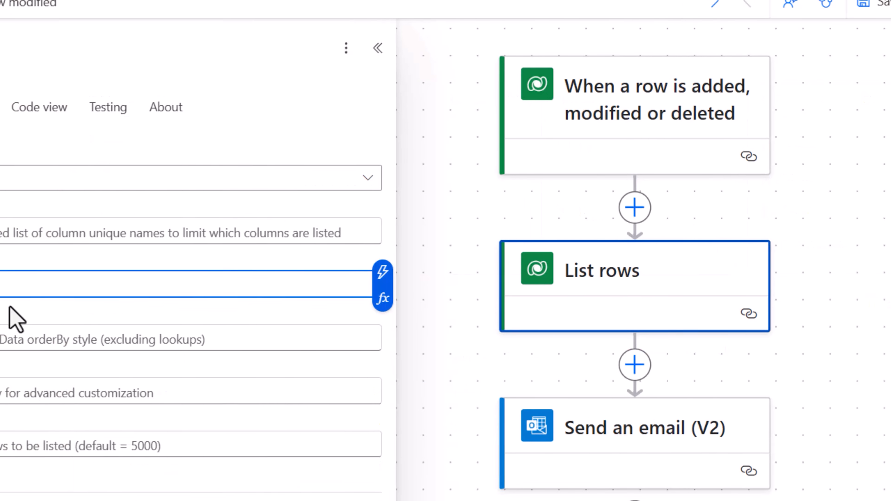
pyautogui.write("objecttypecode eq '")
pyautogui.write('new_equipment')
pyautogui.write("'")
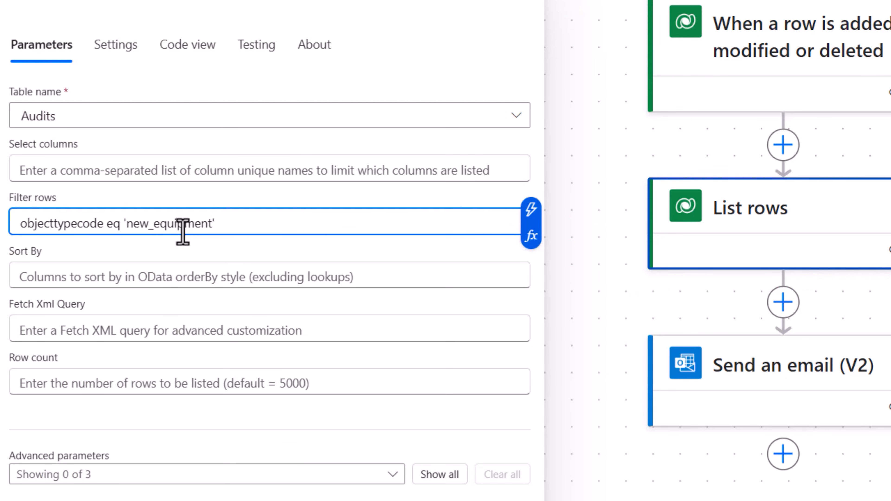
# Extend the row filter with and _objectid_value eq '', placing the trigger's Equipment unique identifier between the quotes
pyautogui.write(' and')
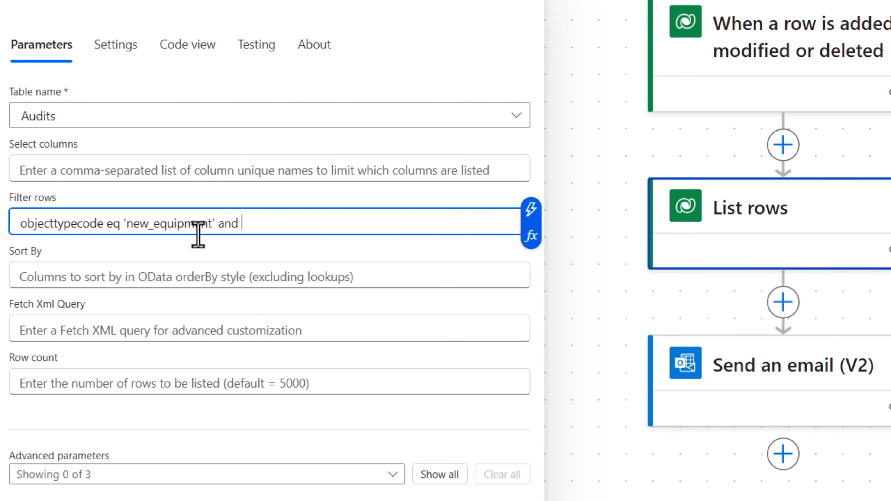
pyautogui.write('_objectid_value')
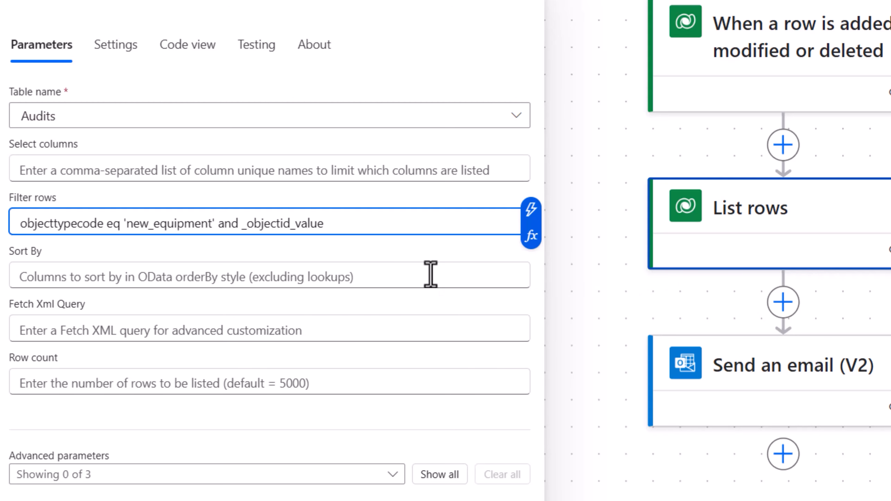
pyautogui.write("eq '")
pyautogui.click(531, 209)
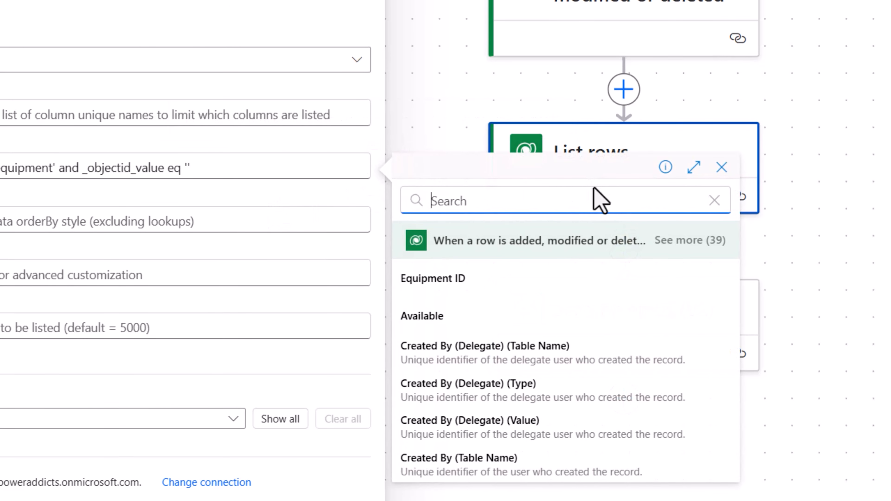
pyautogui.write('equ')
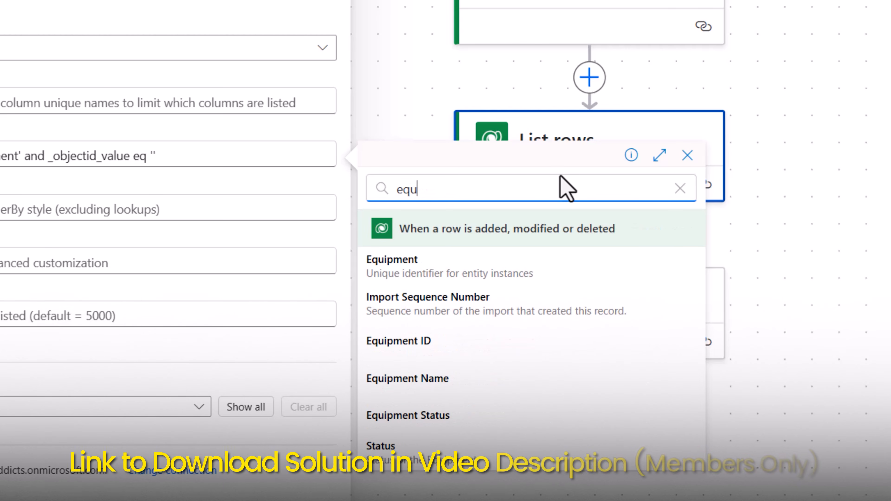
pyautogui.write('ipment')
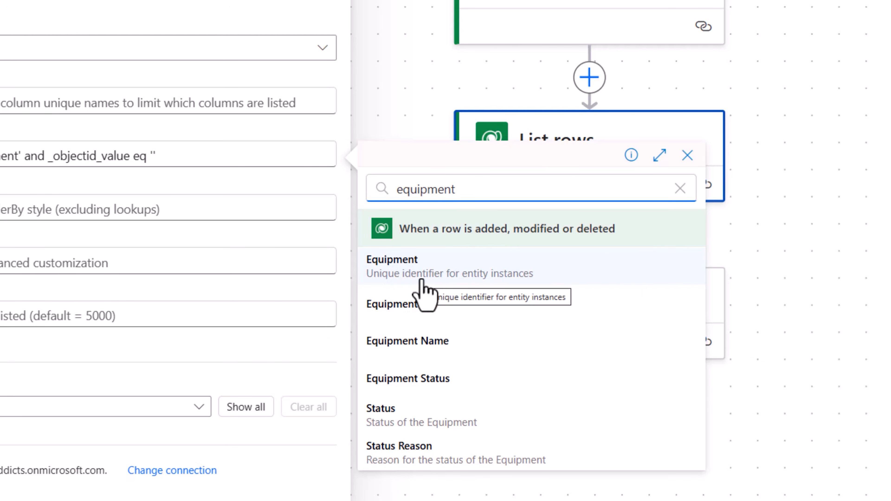
pyautogui.click(434, 277)
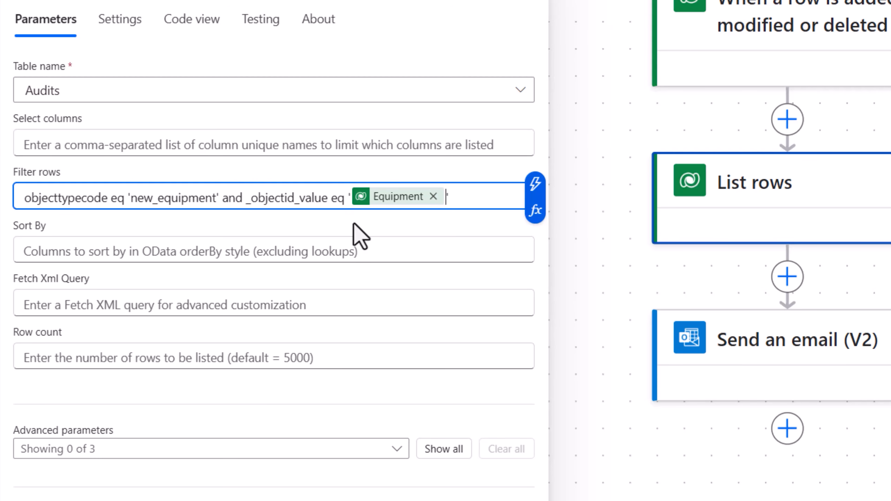
# Sort the listed audit rows by createdon desc and limit the row count to 1
pyautogui.click(350, 250)
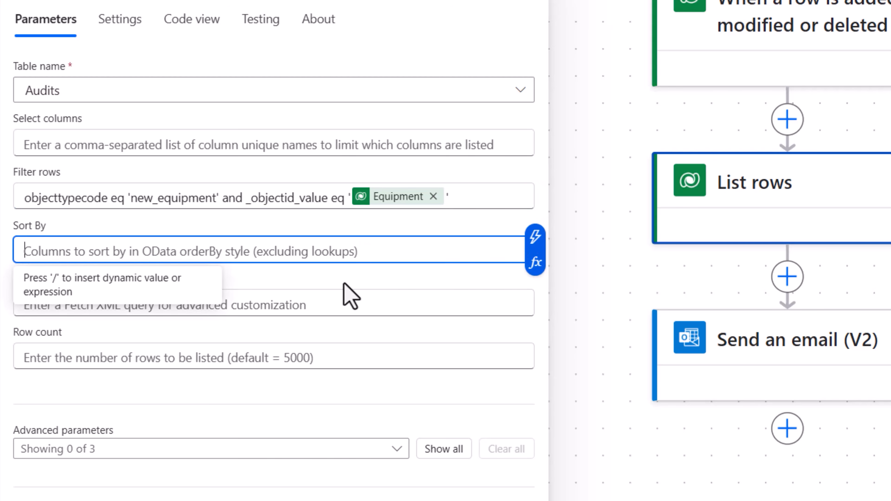
pyautogui.write('createdon ')
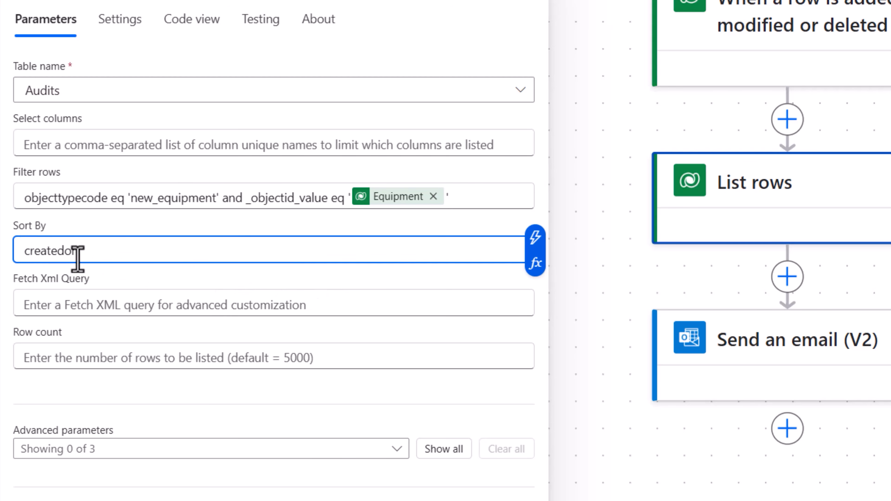
pyautogui.write('desc')
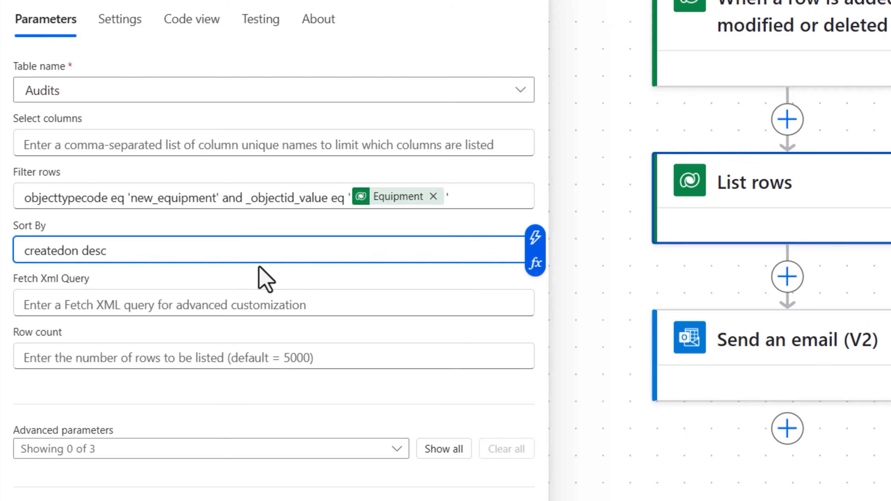
pyautogui.click(65, 365)
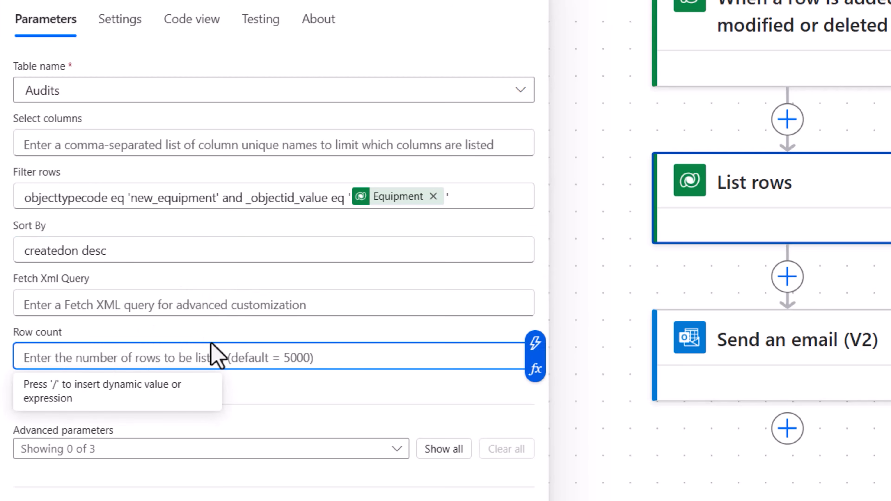
pyautogui.write('1')
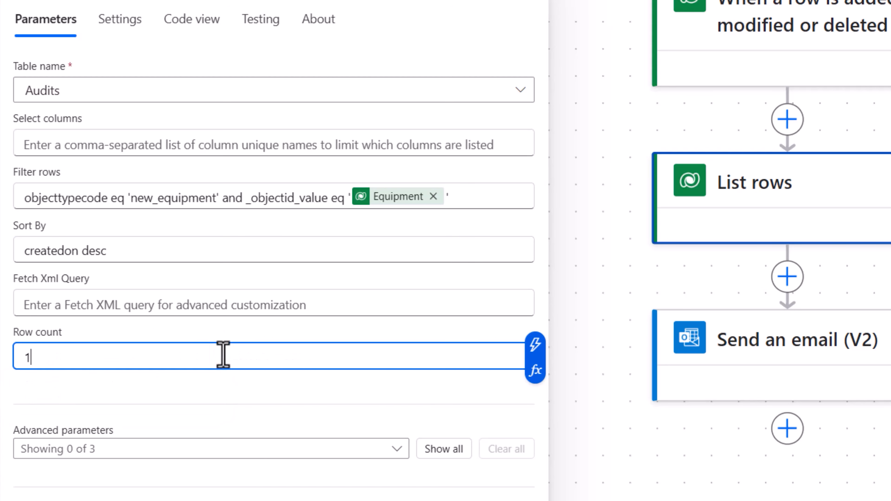
pyautogui.click(245, 395)
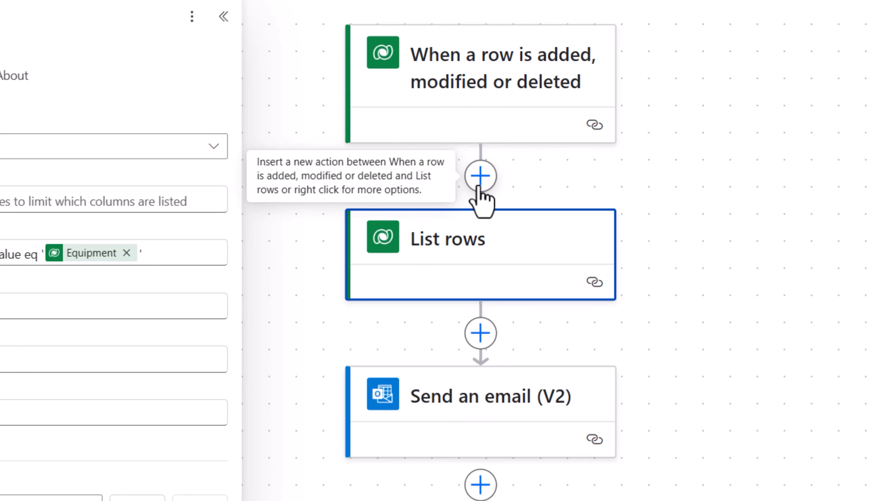
# Add a Create HTML table action between the List rows and Send an email (V2) actions
pyautogui.click(479, 335)
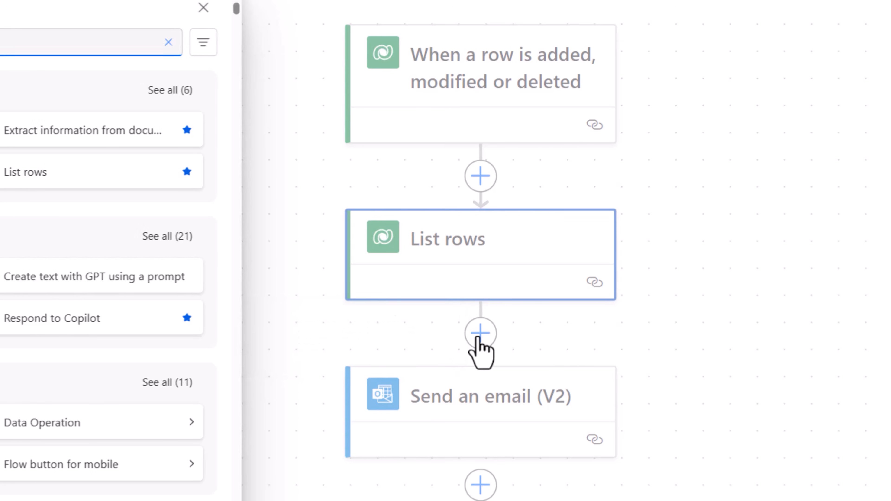
pyautogui.write('create html table')
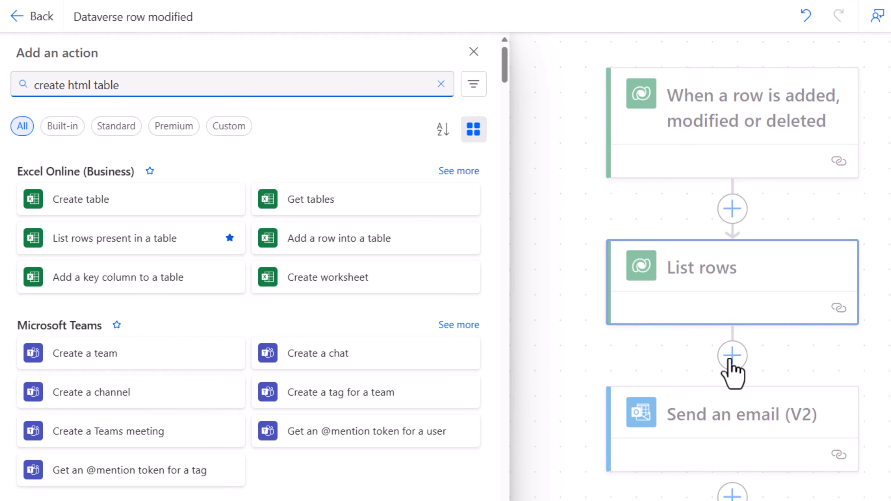
pyautogui.scroll(-15, 161, 322)
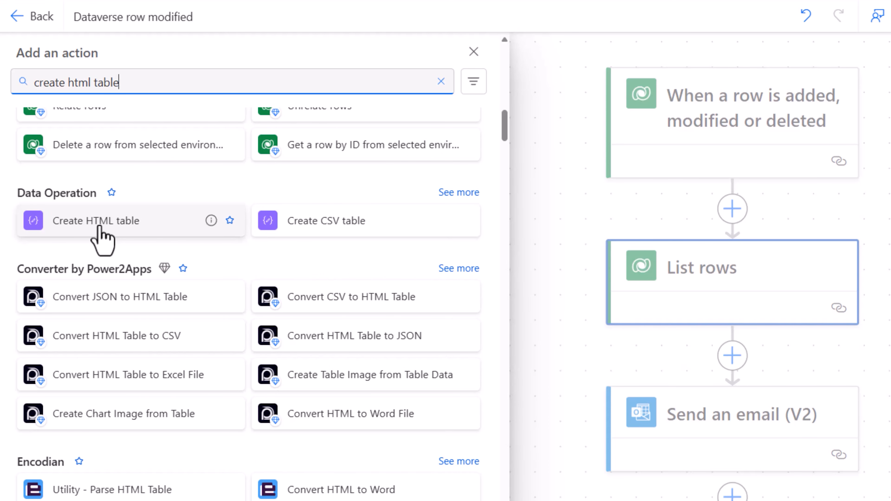
pyautogui.click(228, 233)
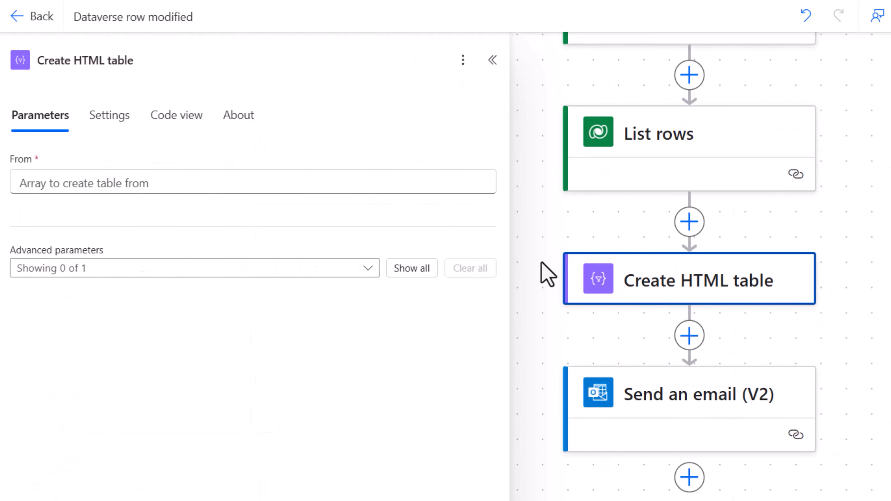
# Start an expression for the HTML table's From input with the body/value output of List rows
pyautogui.click(31, 185)
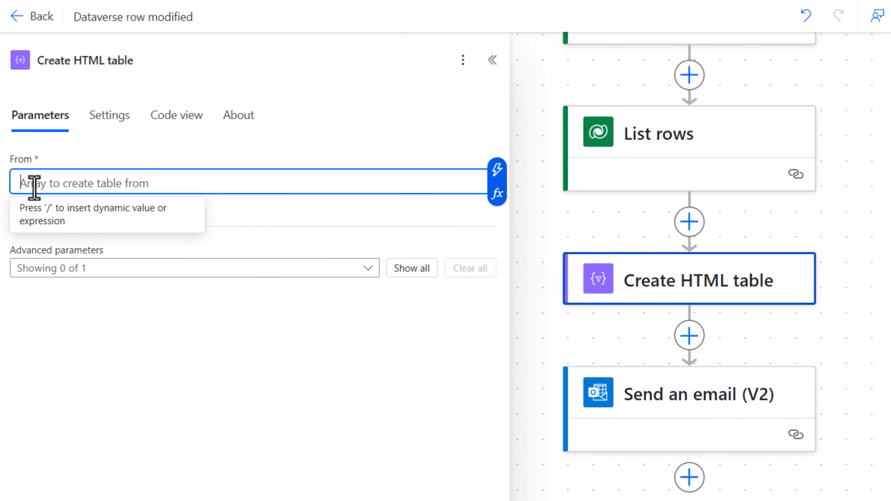
pyautogui.click(497, 176)
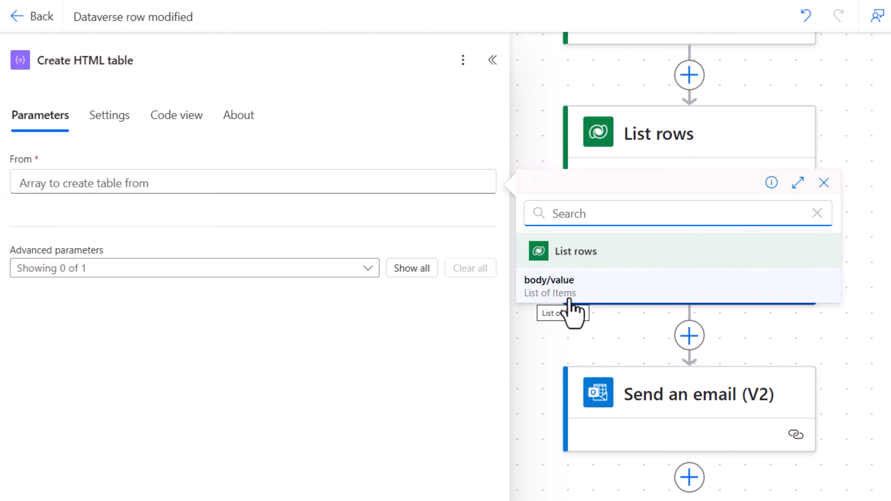
pyautogui.click(256, 178)
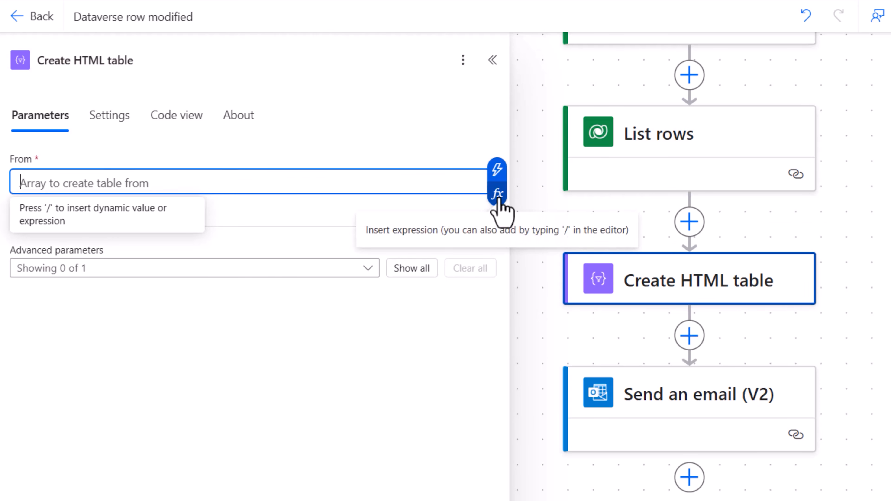
pyautogui.click(503, 205)
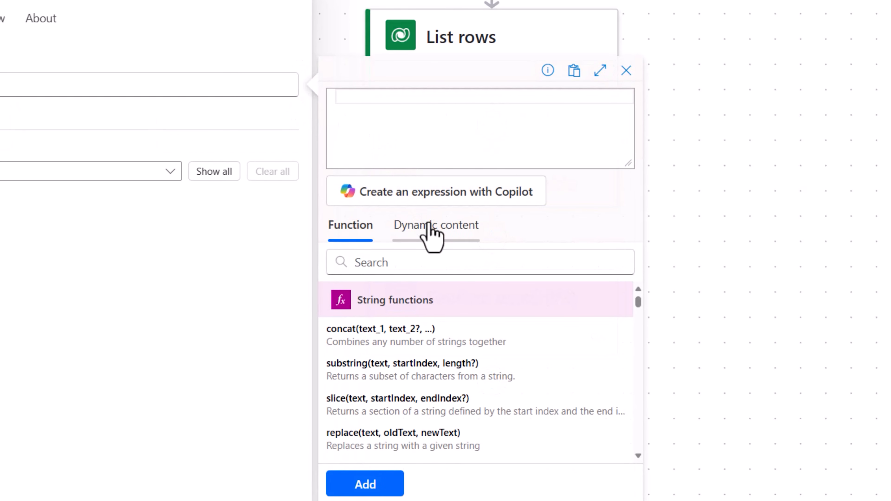
pyautogui.click(625, 320)
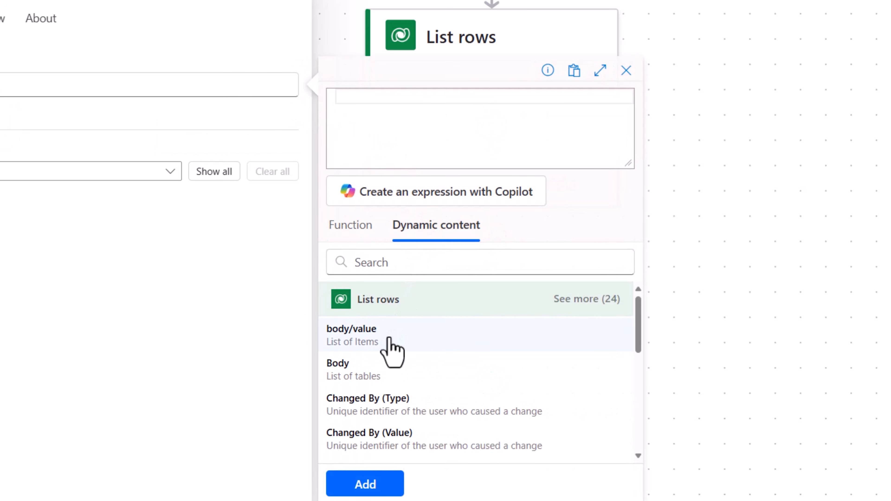
pyautogui.click(361, 339)
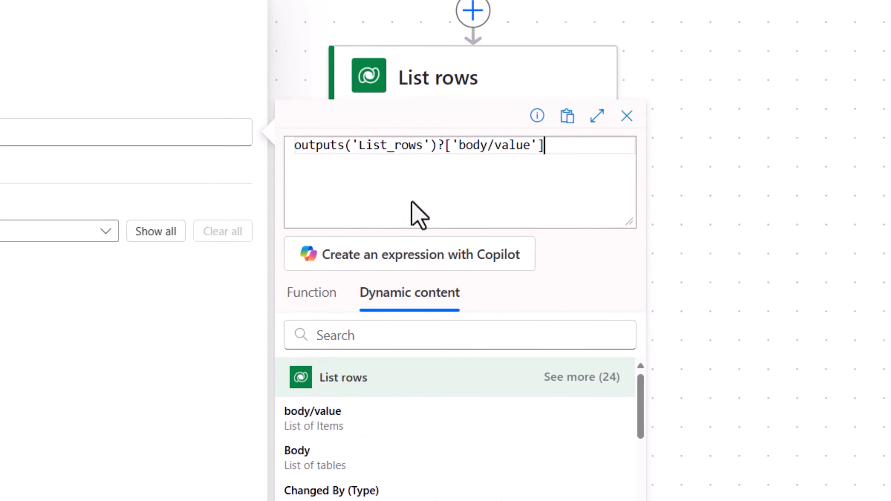
# Wrap the List rows output in first() and append ?['changedata'] to the expression
pyautogui.click(412, 147)
pyautogui.press('Home')
pyautogui.write('first(')
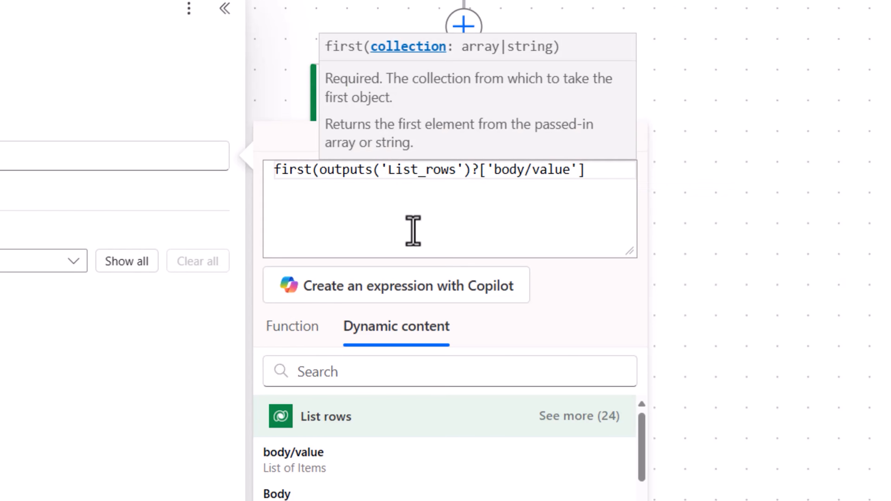
pyautogui.click(600, 174)
pyautogui.write(')')
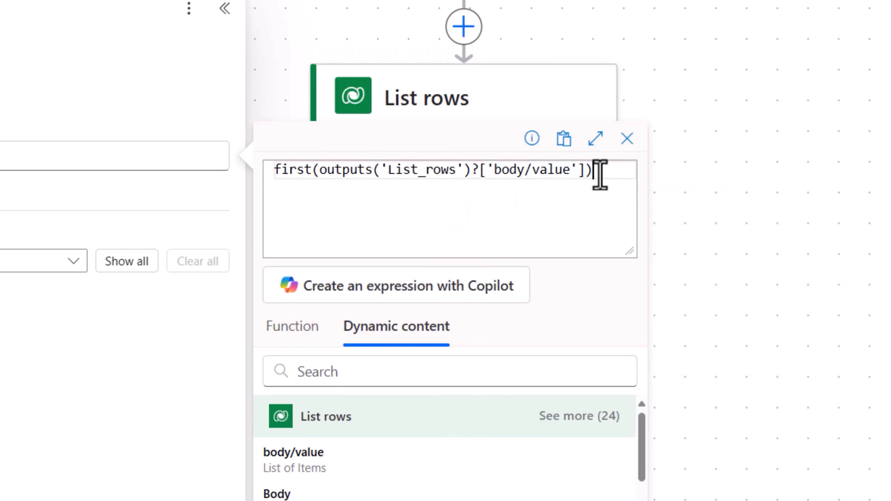
pyautogui.write('?')
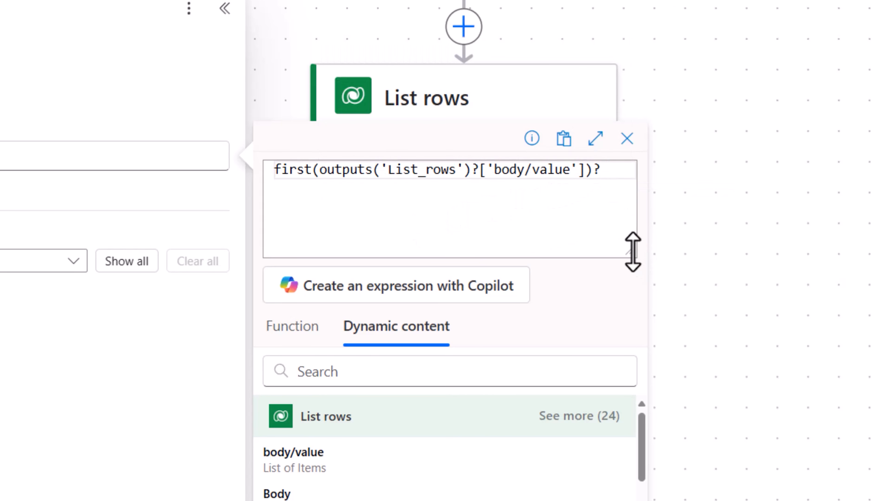
pyautogui.write("['changedata")
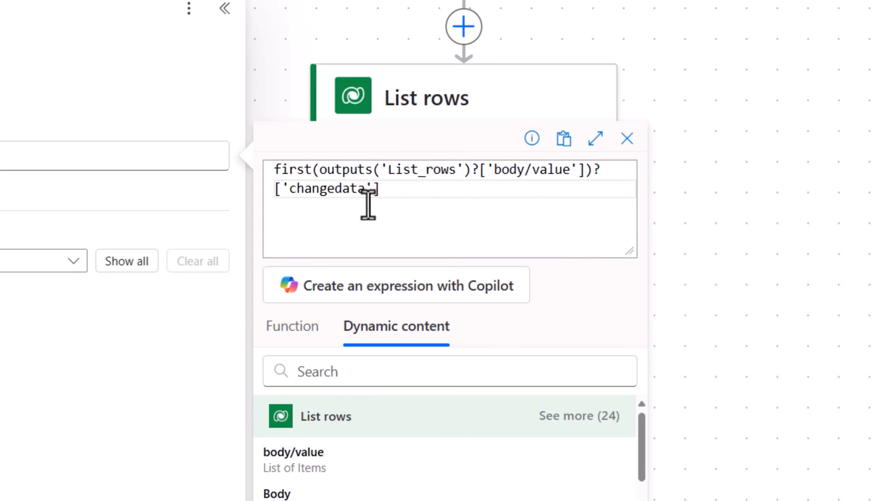
# Wrap the whole changedata expression in the json() function
pyautogui.click(277, 171)
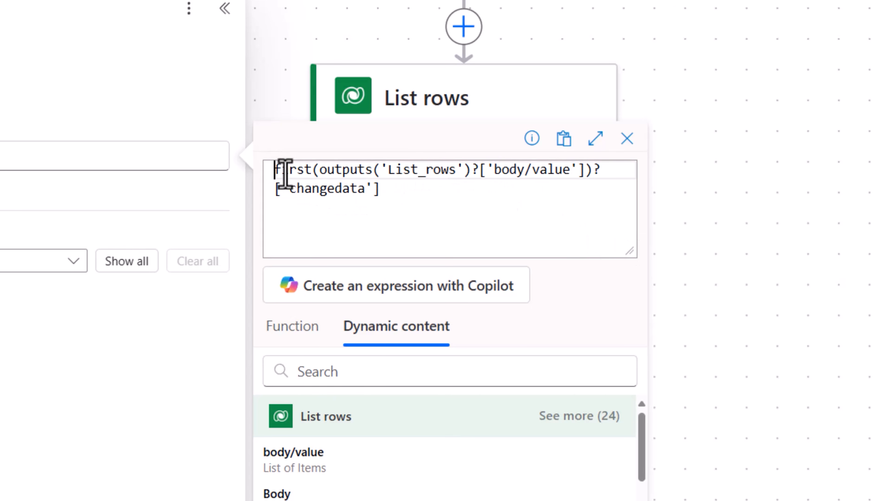
pyautogui.write('json(')
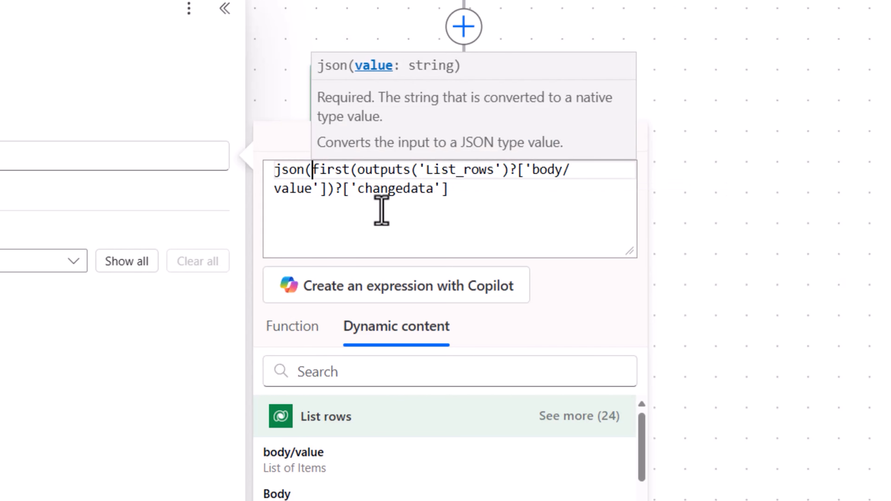
pyautogui.click(472, 197)
pyautogui.write(')')
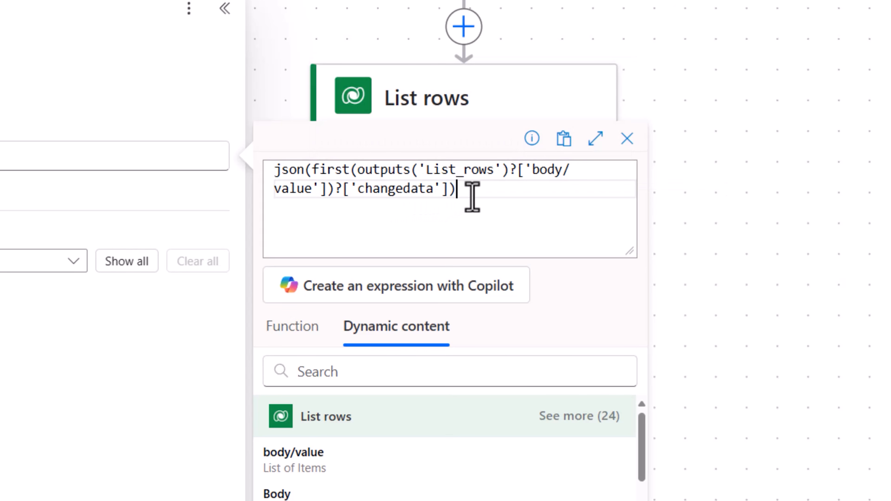
# Append ?['changedAttributes'] to the json() expression and add it as the HTML table's From input
pyautogui.write("?['changedA")
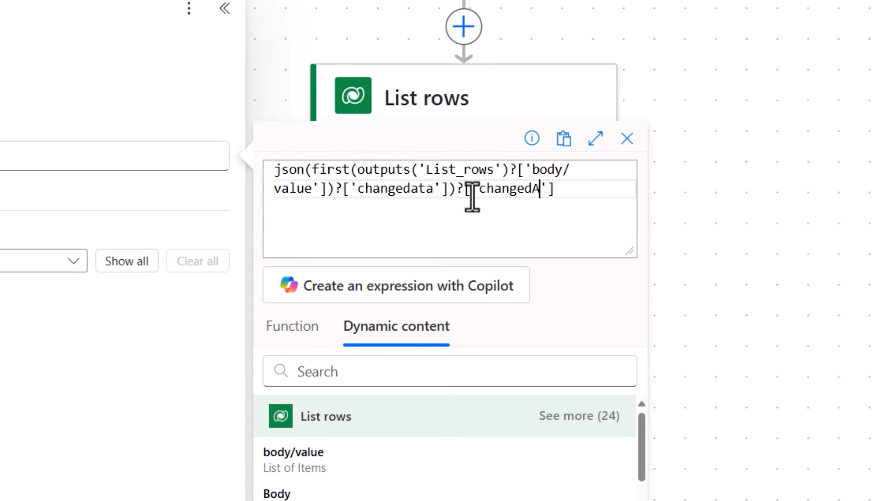
pyautogui.write('ttributes')
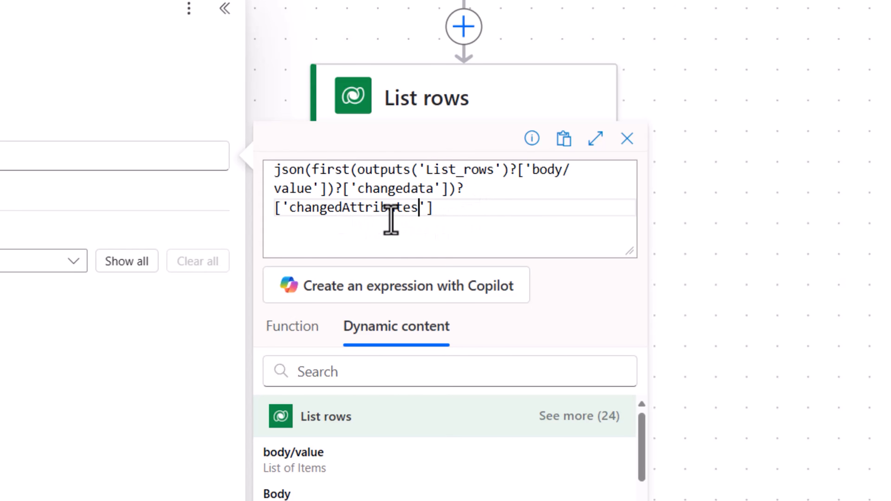
pyautogui.click(296, 472)
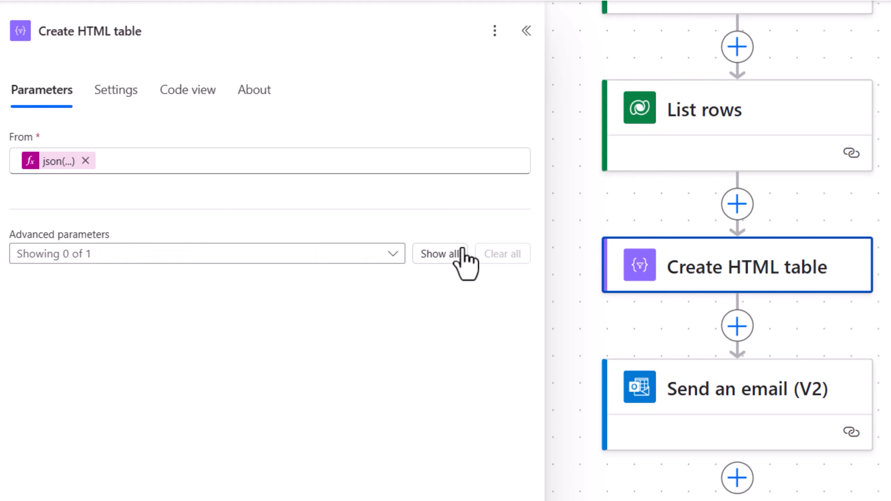
# Set the HTML table's columns to Custom and enter Column Name as the first header
pyautogui.click(451, 253)
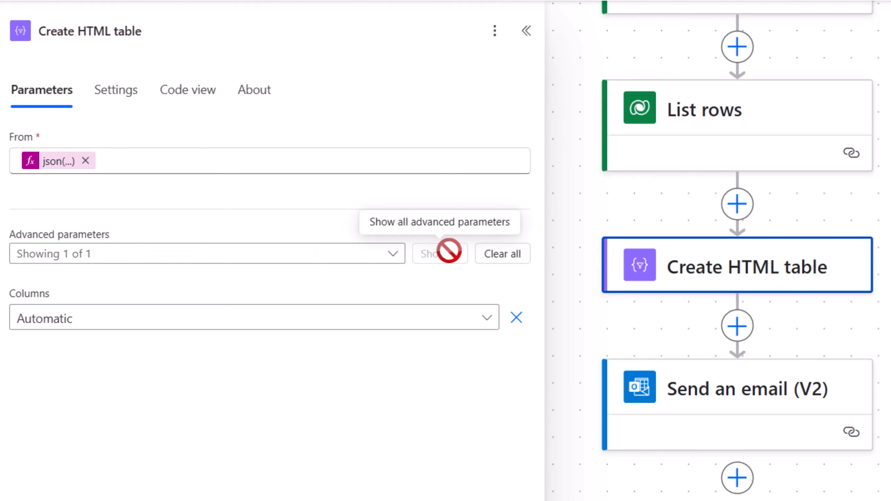
pyautogui.click(92, 325)
pyautogui.click(85, 379)
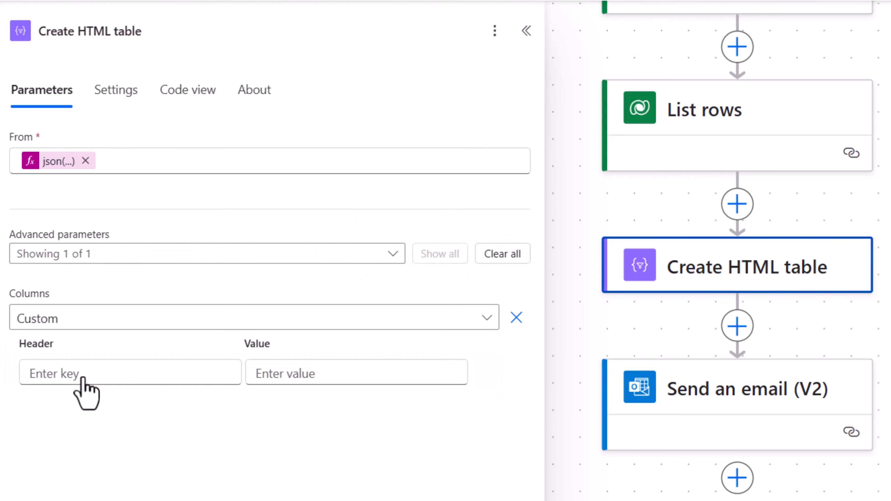
pyautogui.click(83, 378)
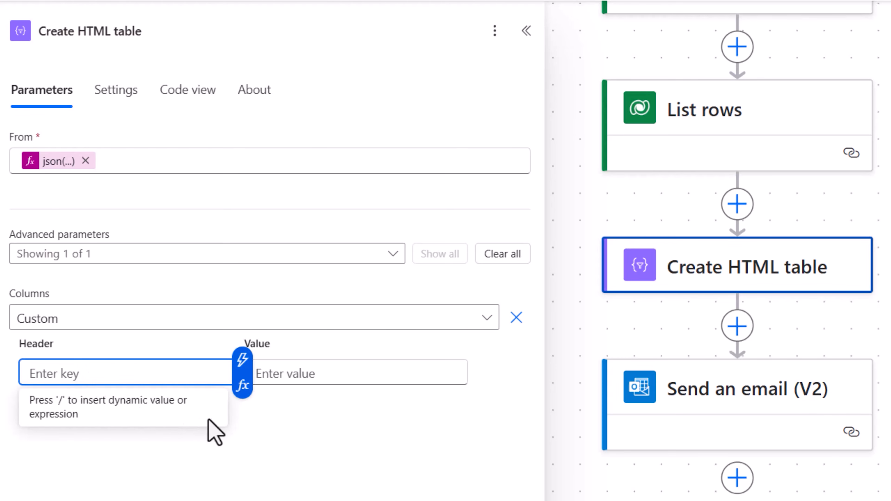
pyautogui.write('Column Name')
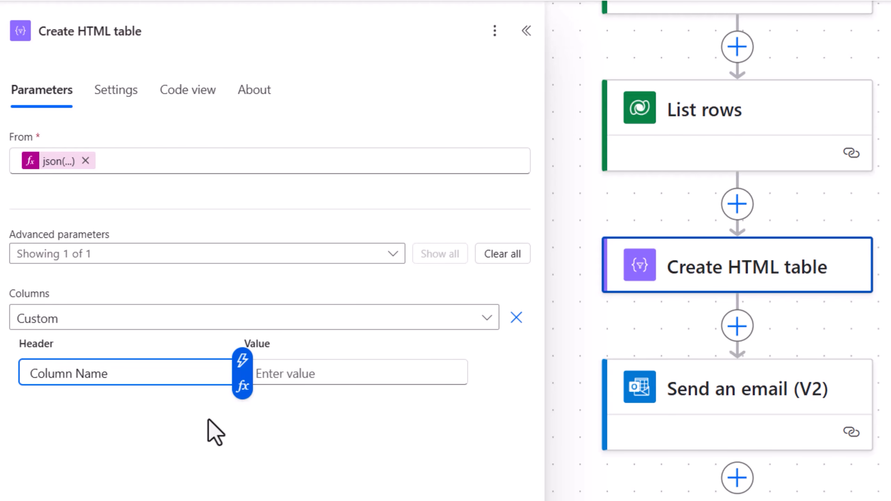
# Set the Column Name value to the expression item()?['logicalName']
pyautogui.click(294, 373)
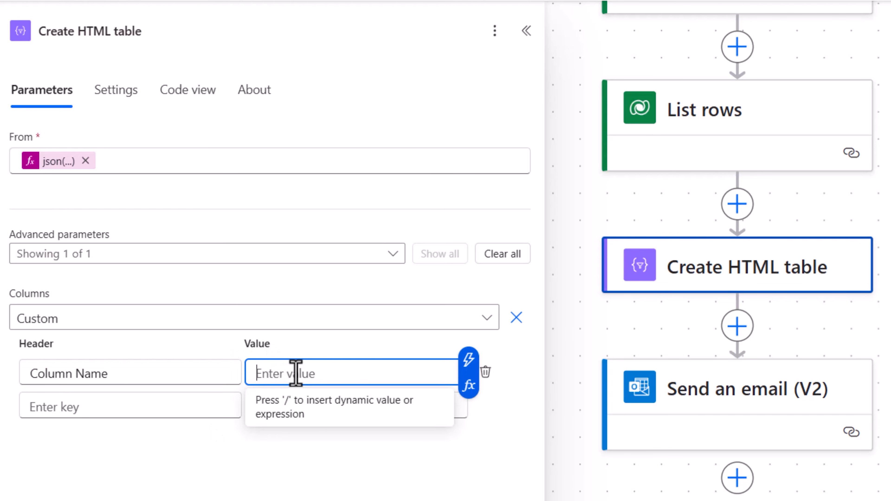
pyautogui.click(468, 385)
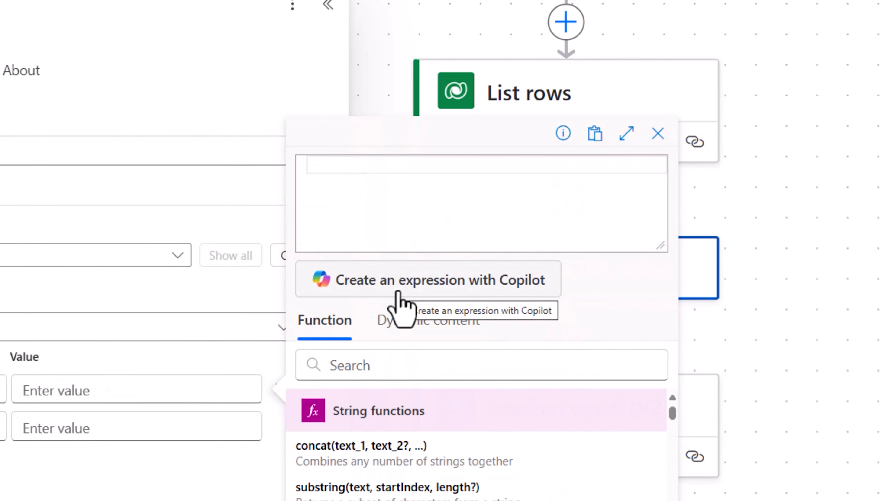
pyautogui.write('item()?')
pyautogui.write("['logical")
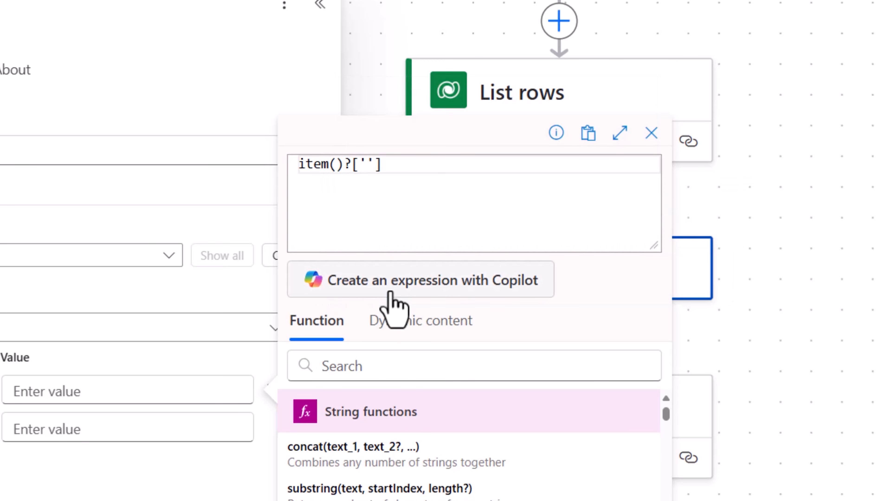
pyautogui.write('Name')
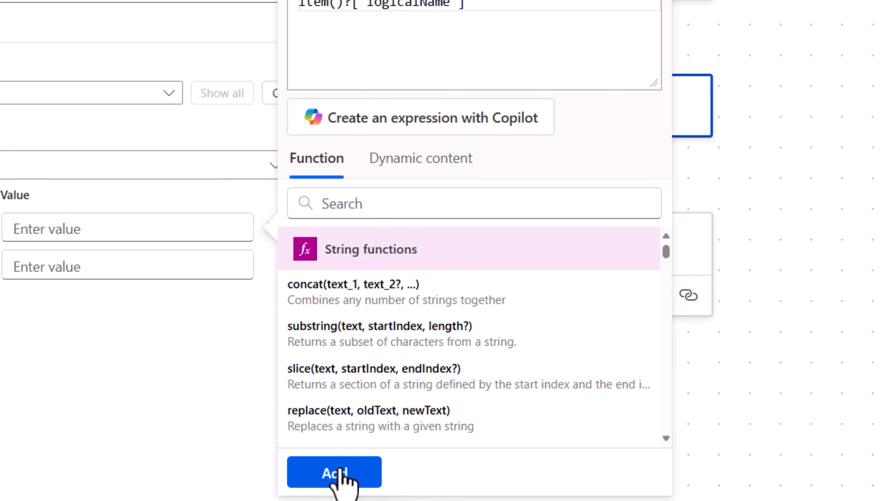
pyautogui.click(335, 473)
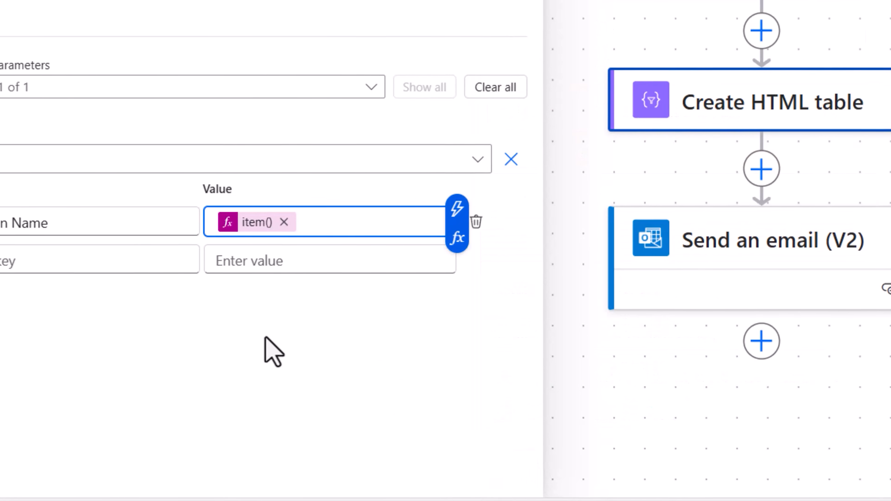
# Add a New Value column to the HTML table with the expression coalesce(item()?['newName'],item()?['newValue'])
pyautogui.click(88, 260)
pyautogui.write('New Value')
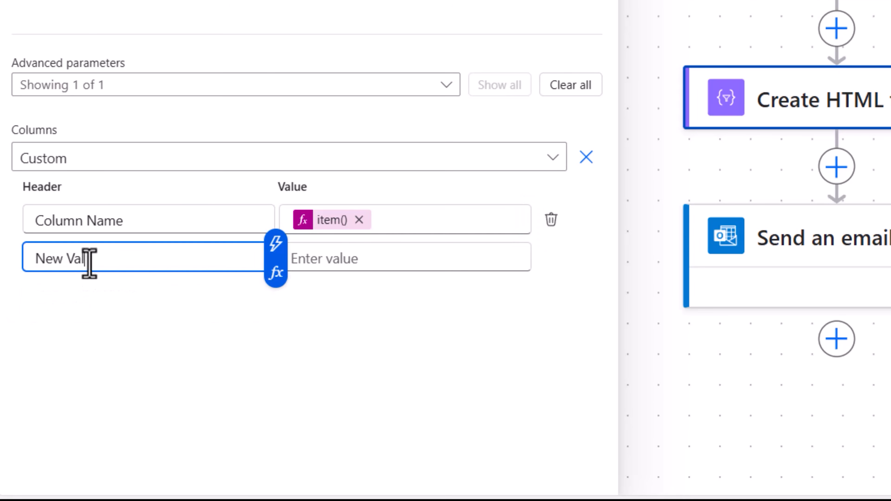
pyautogui.click(318, 267)
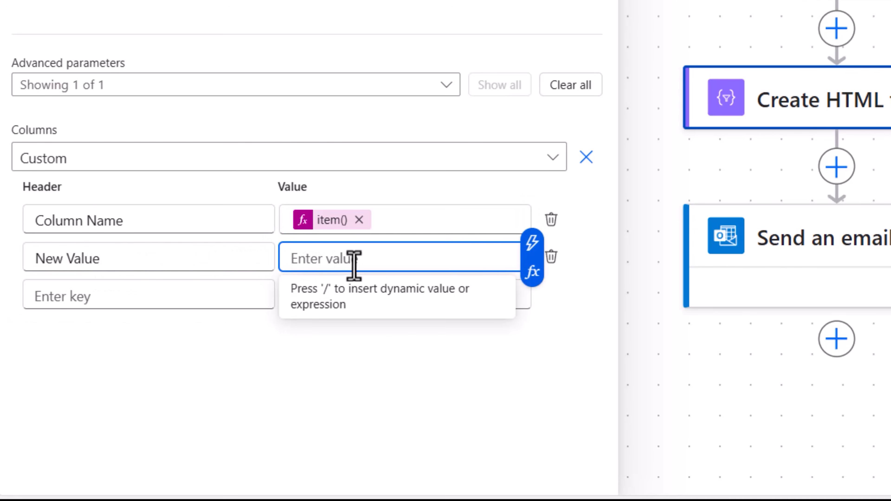
pyautogui.click(533, 270)
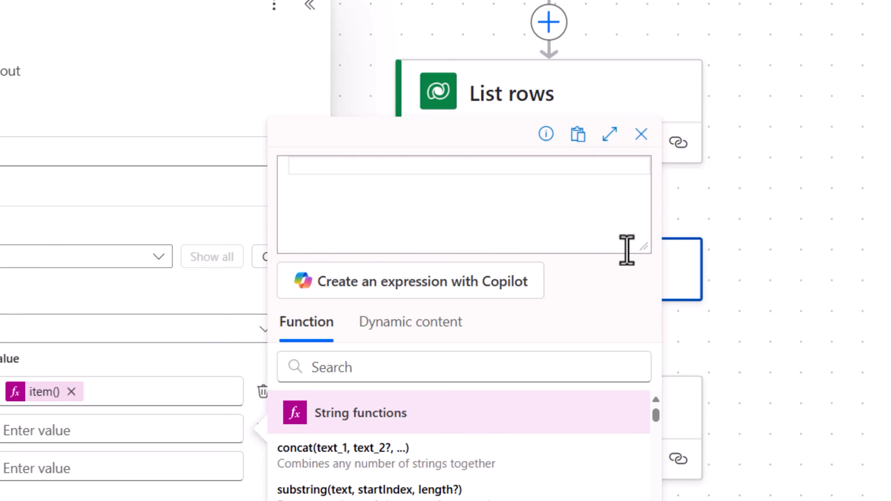
pyautogui.write('coalesce')
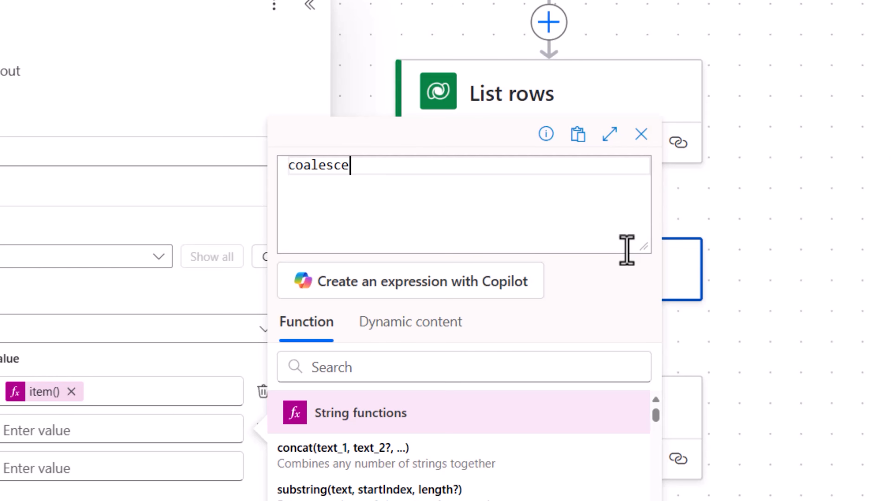
pyautogui.write('(item()?')
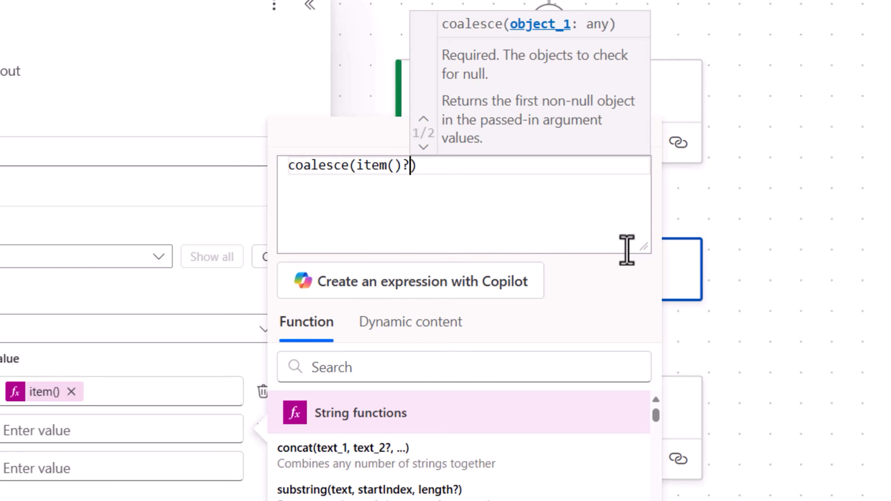
pyautogui.write("['newName']")
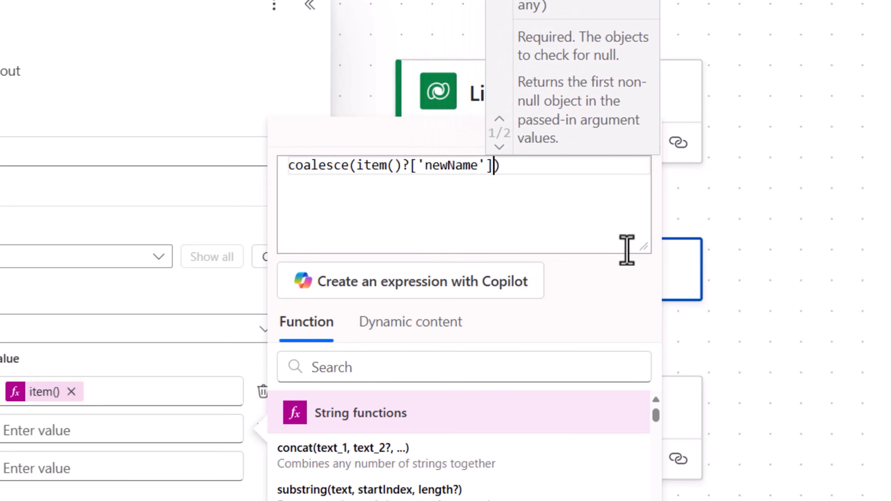
pyautogui.write(',item')
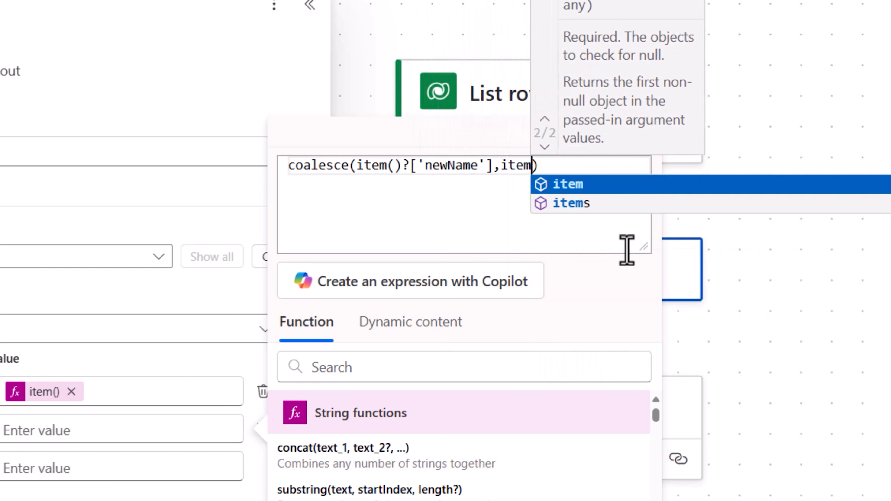
pyautogui.write("()?['new")
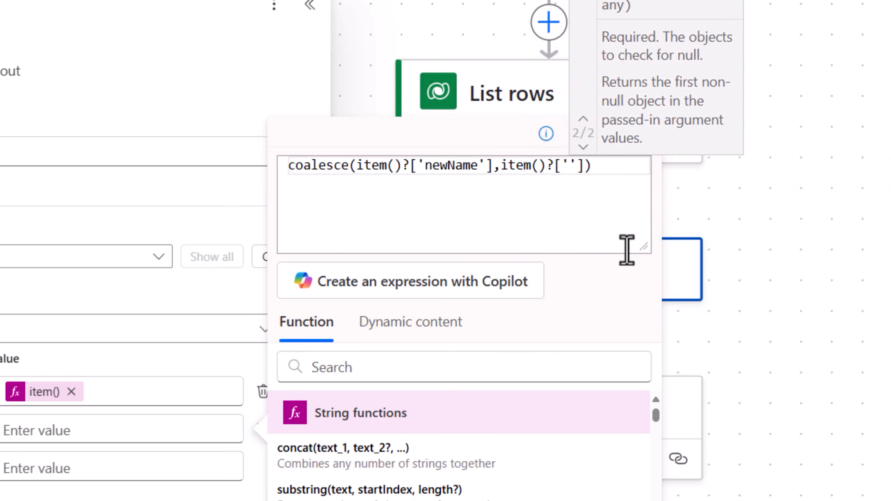
pyautogui.write('Value')
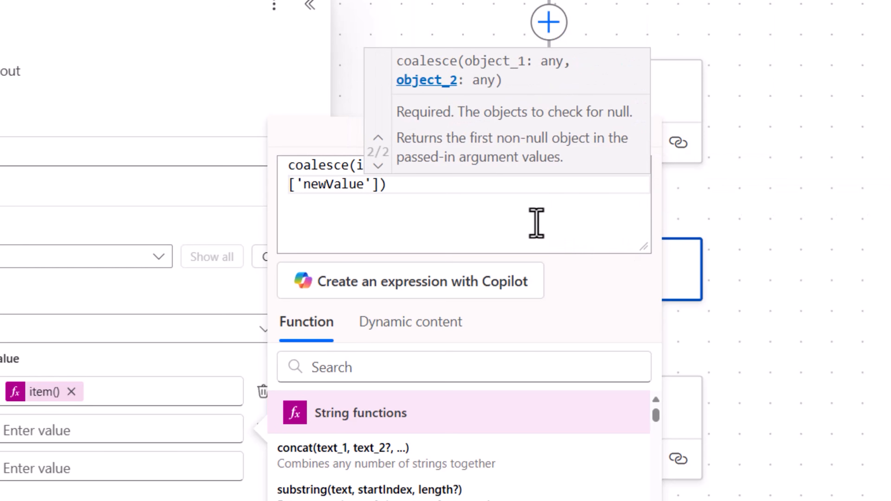
pyautogui.click(447, 195)
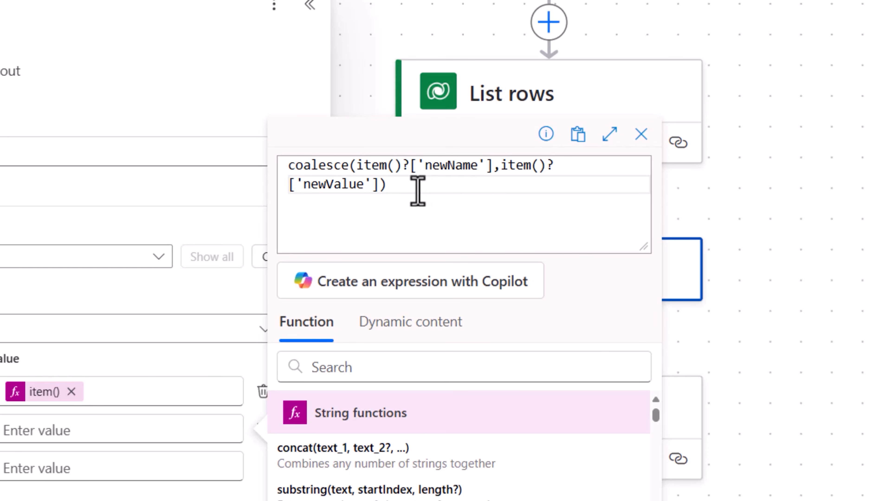
pyautogui.click(298, 474)
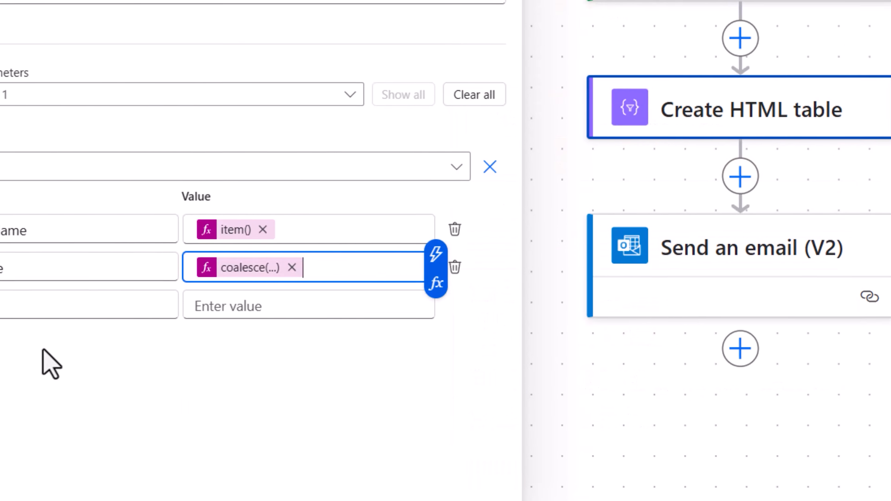
# Add an Old Value column to the HTML table with the expression coalesce(item()?['oldName'],item()?['oldValue'])
pyautogui.click(66, 308)
pyautogui.write('Old Value')
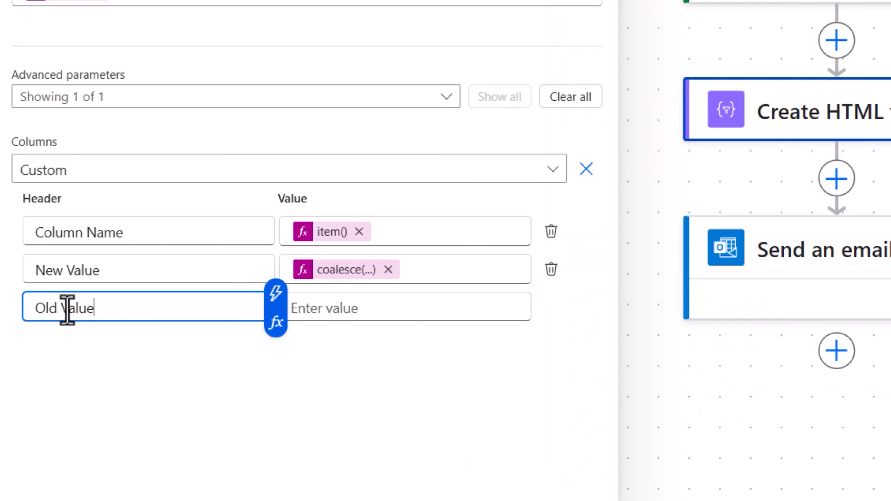
pyautogui.click(372, 309)
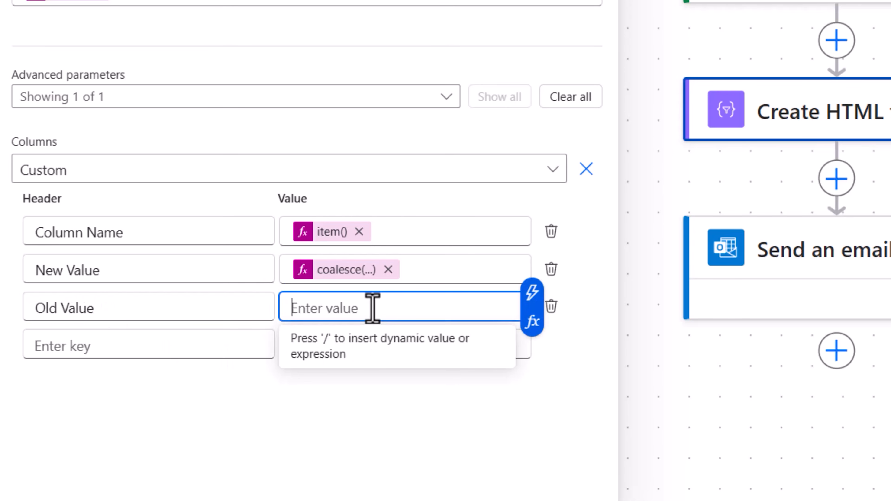
pyautogui.click(534, 322)
pyautogui.write("coalesce(item()?['oldName'],item()?['oldValue'])")
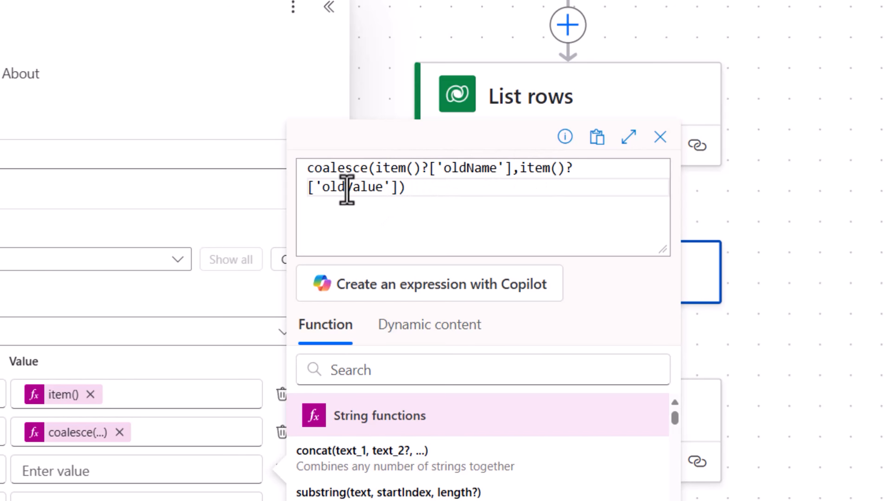
pyautogui.click(337, 468)
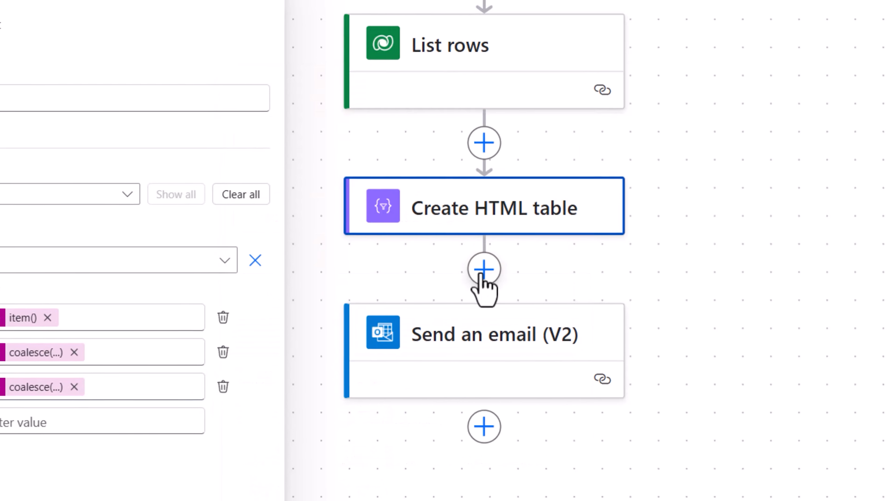
# Insert an action named Style containing the table's CSS between Create HTML table and Send an email (V2)
pyautogui.click(567, 172)
pyautogui.click(543, 298)
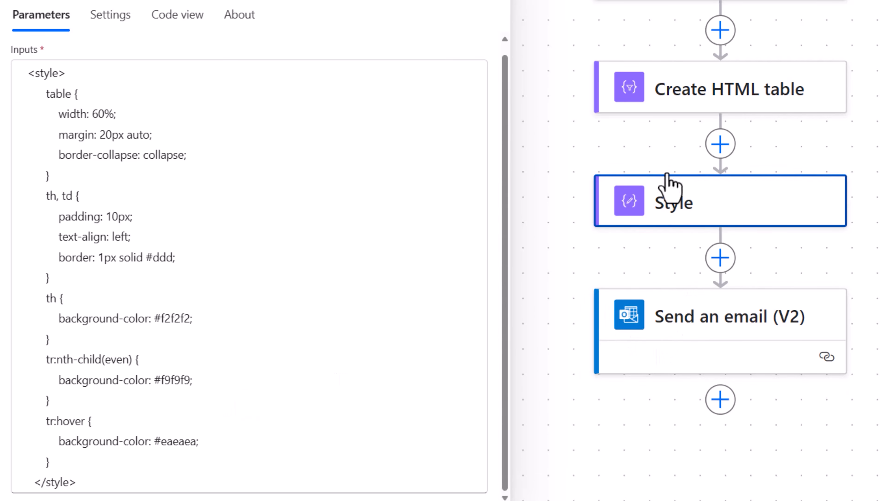
# Fill the body of Send an email (V2) with the Style Outputs followed by the Create HTML table Output
pyautogui.click(698, 320)
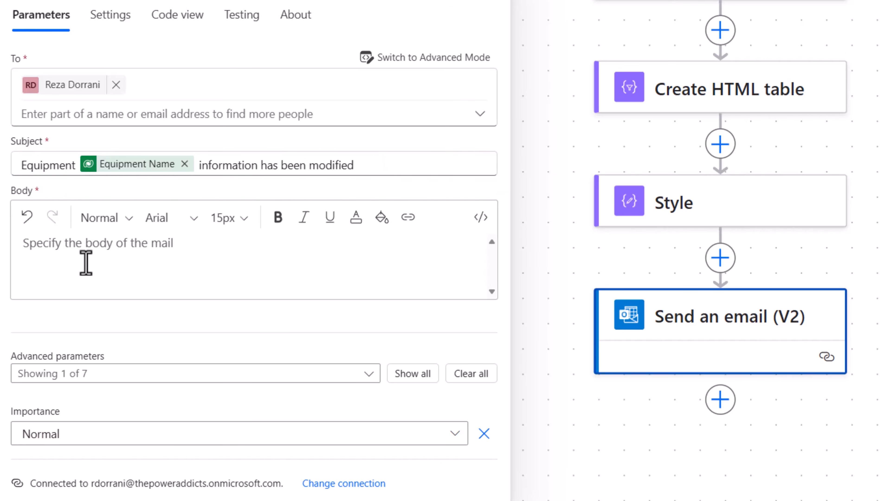
pyautogui.click(45, 249)
pyautogui.click(498, 230)
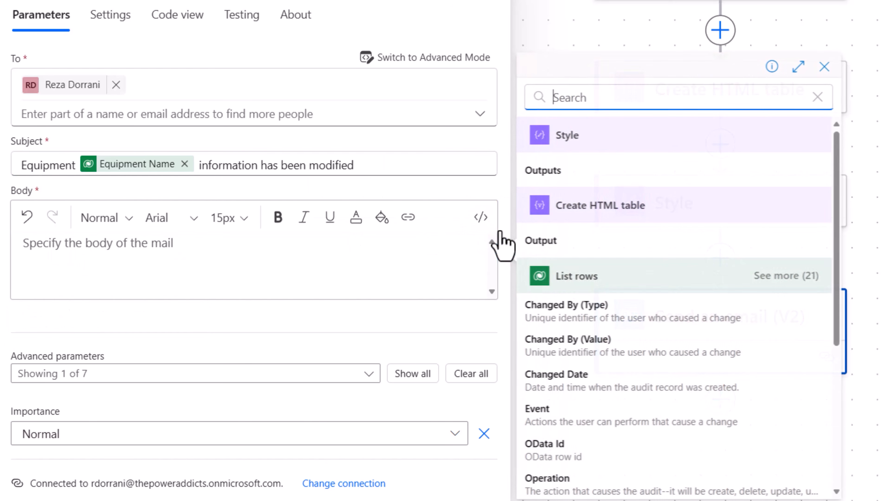
pyautogui.click(576, 180)
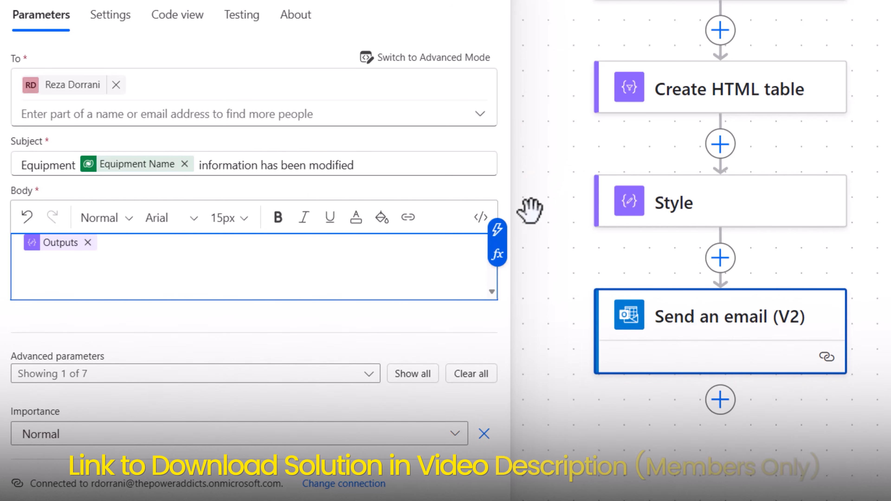
pyautogui.click(498, 232)
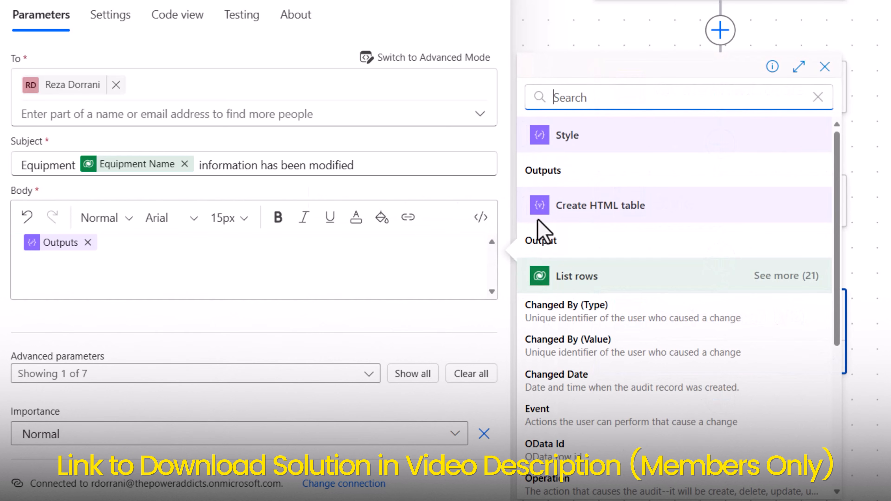
pyautogui.click(576, 240)
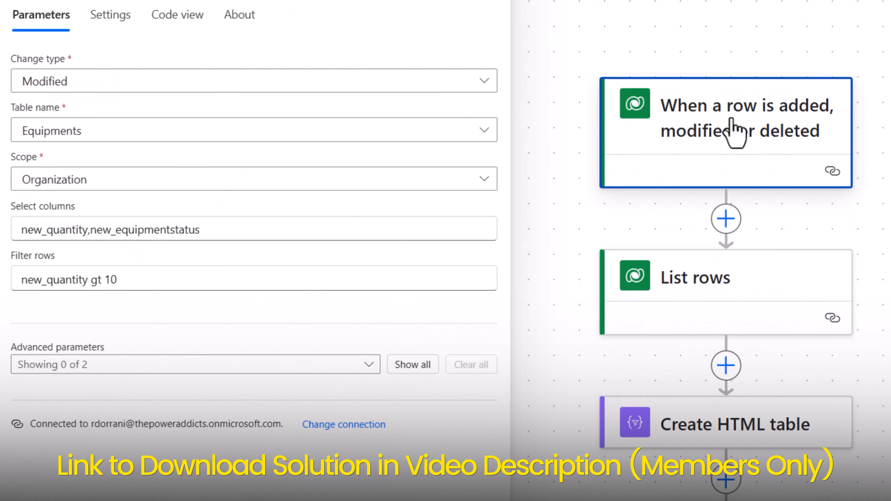
# Clear the Select columns value in the Equipments row trigger
pyautogui.click(273, 229)
pyautogui.hotkey('ctrl', 'a')
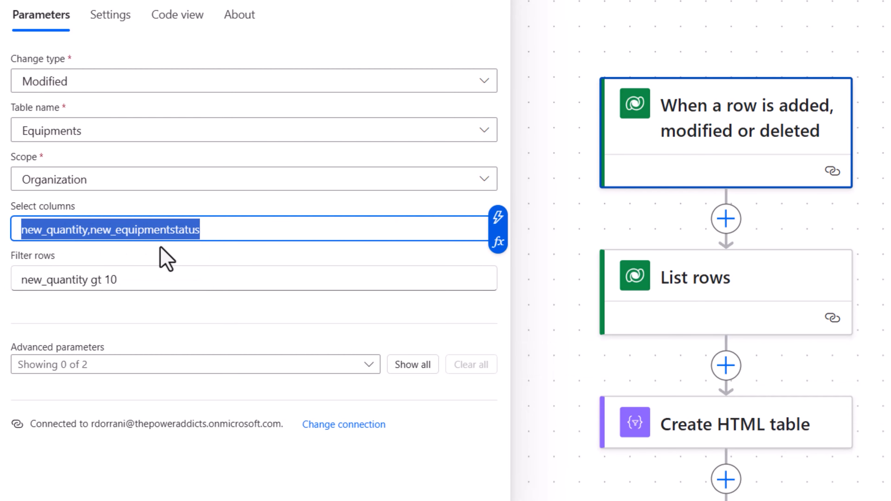
pyautogui.press('BackSpace')
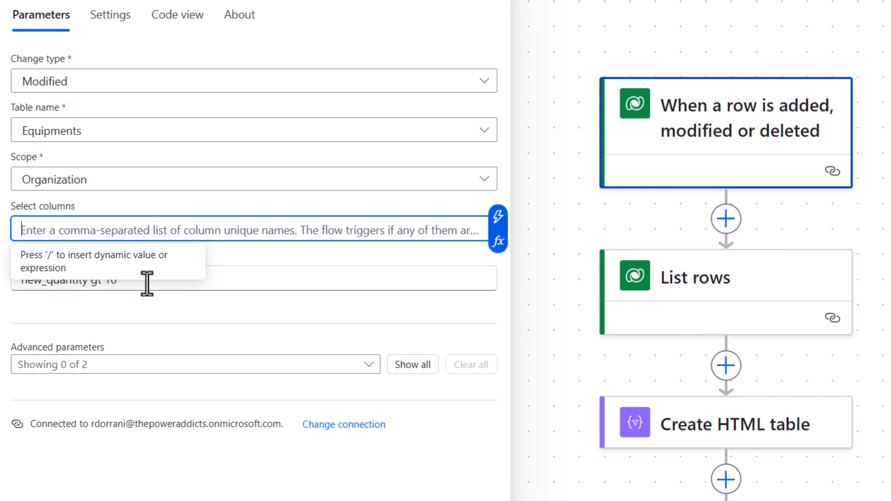
# Clear the Filter rows condition in the Equipments row trigger
pyautogui.click(112, 281)
pyautogui.hotkey('ctrl', 'a')
pyautogui.press('BackSpace')
pyautogui.click(243, 333)
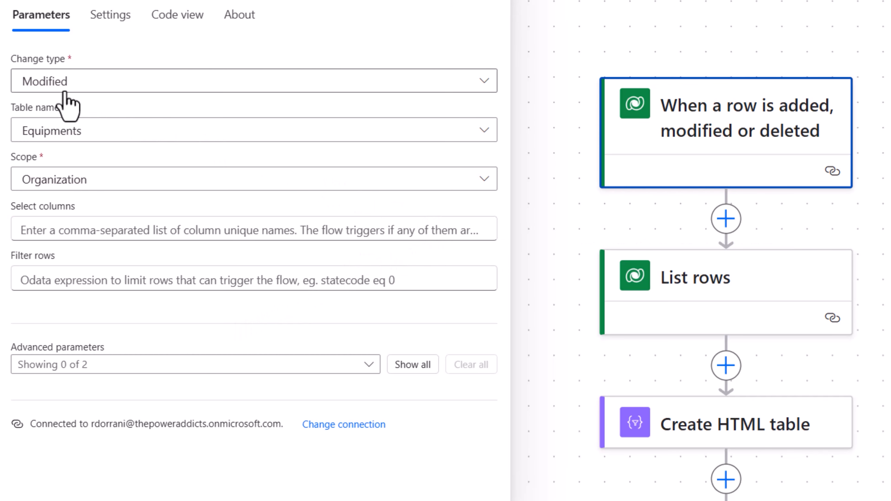
pyautogui.click(607, 112)
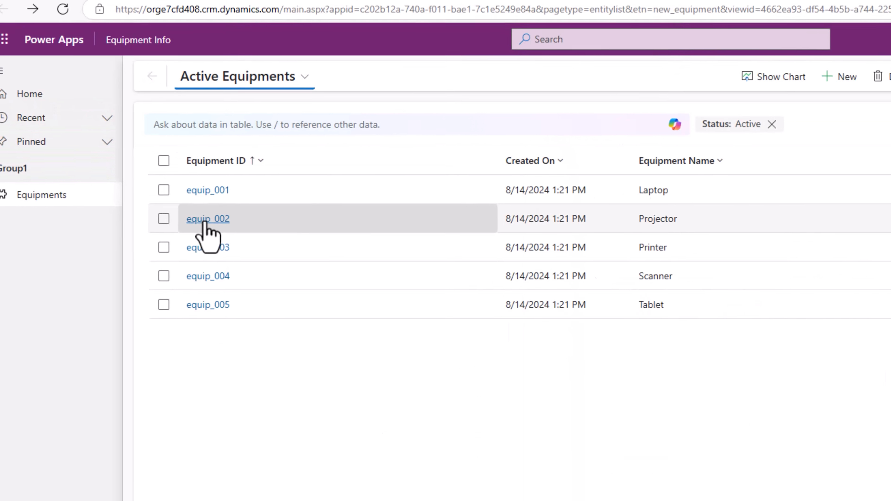
# In the Equipment Info app, set equip_002's quantity to 10 and its equipment status to Available, saving and closing the record
pyautogui.click(149, 173)
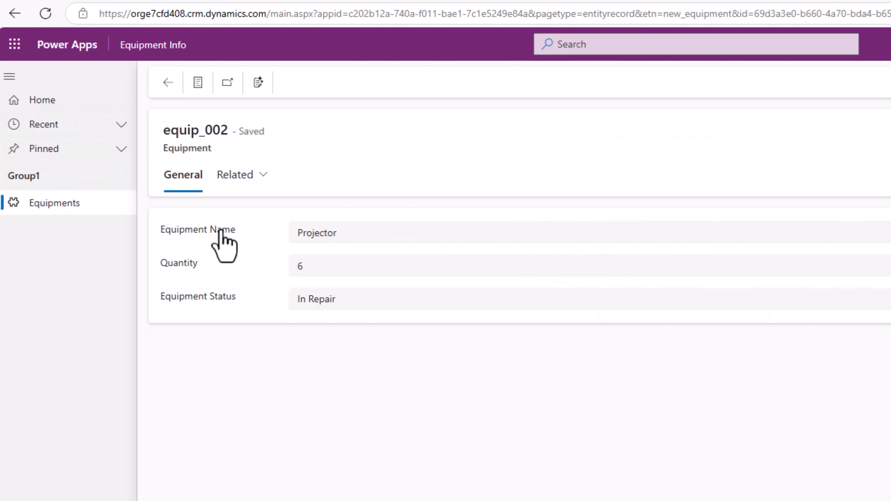
pyautogui.click(298, 267)
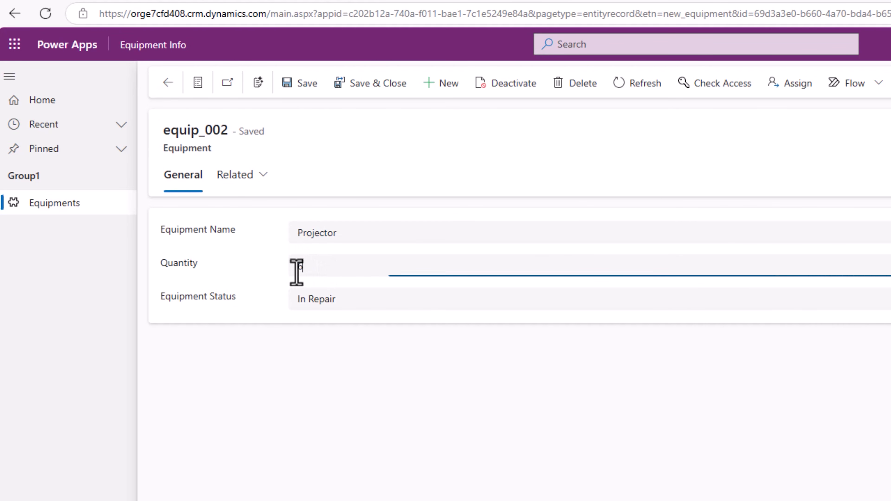
pyautogui.write('10')
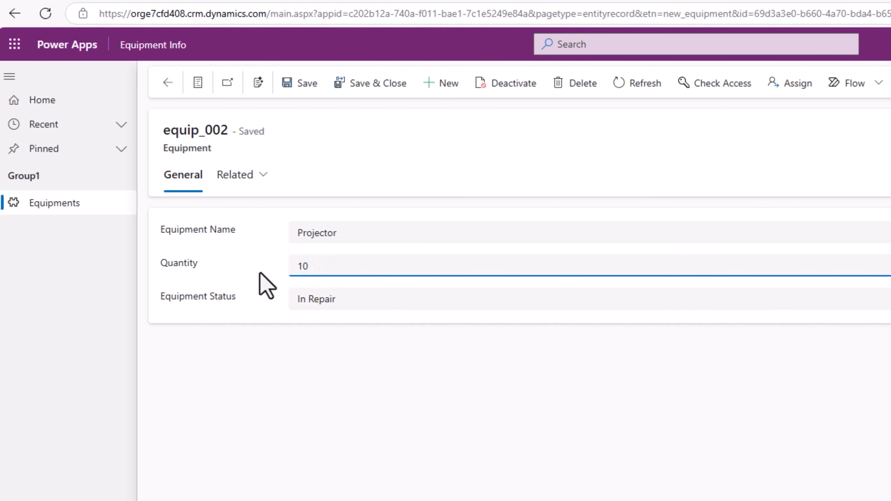
pyautogui.click(357, 301)
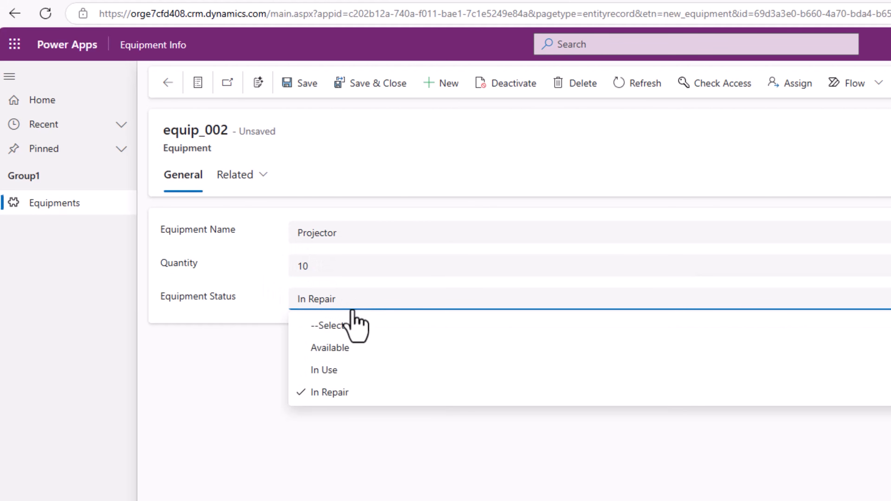
pyautogui.click(337, 351)
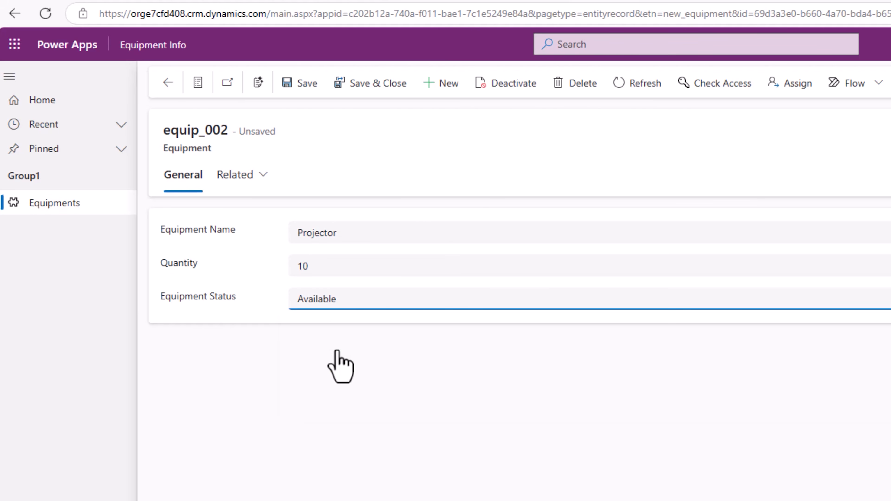
pyautogui.click(375, 84)
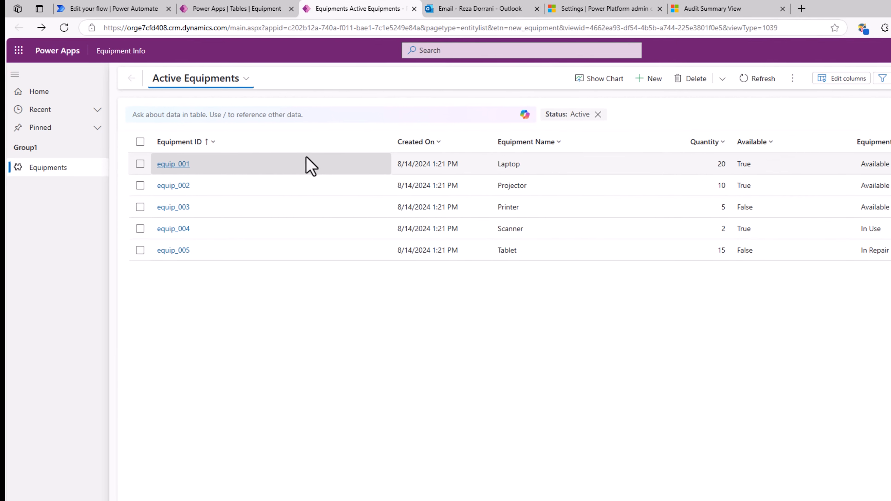
# Switch to Power Automate and open the latest run of the Dataverse row modified flow
pyautogui.click(572, 392)
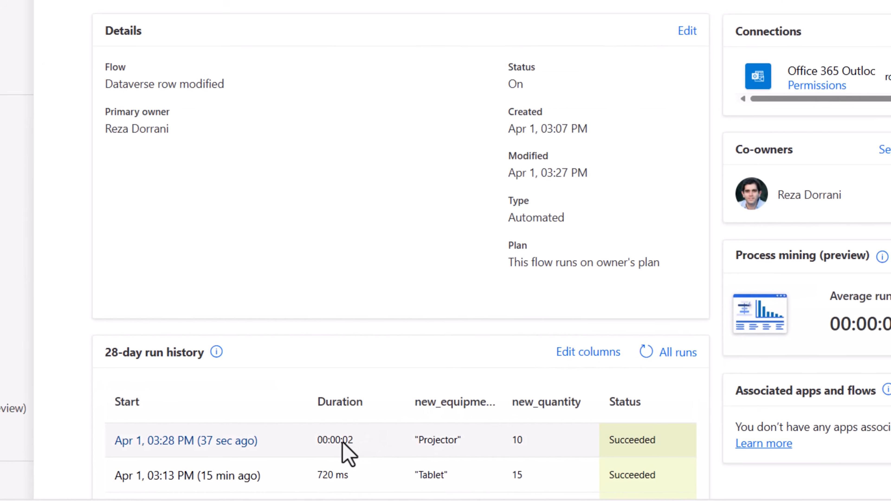
pyautogui.click(167, 438)
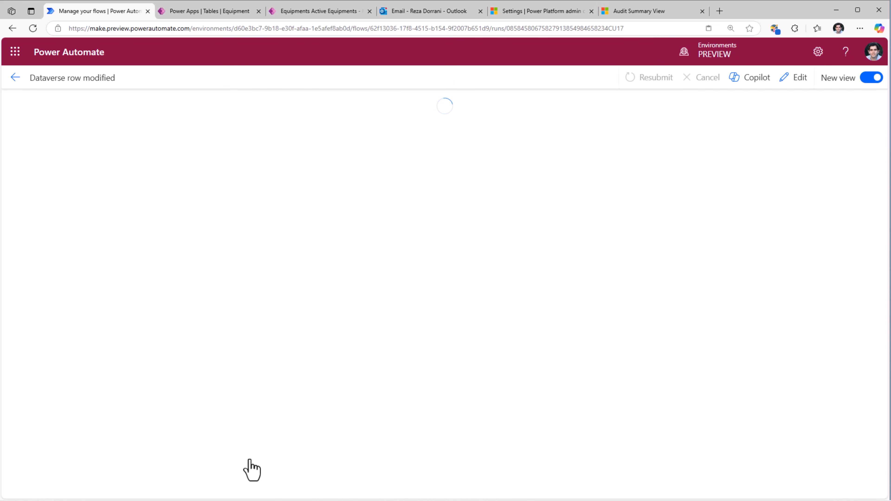
pyautogui.moveTo(278, 435); pyautogui.dragTo(281, 362)
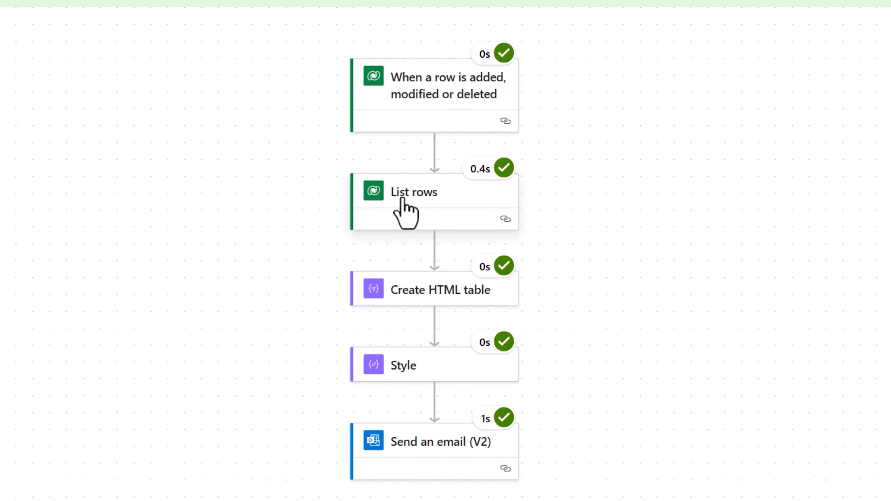
# Show the raw outputs of List rows and examine the first audit record in the body's value array
pyautogui.click(404, 193)
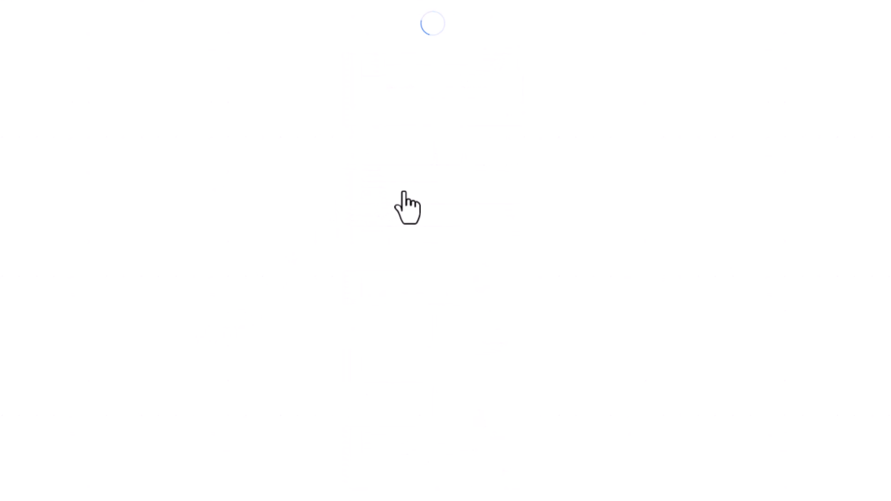
pyautogui.scroll(-4, 197, 366)
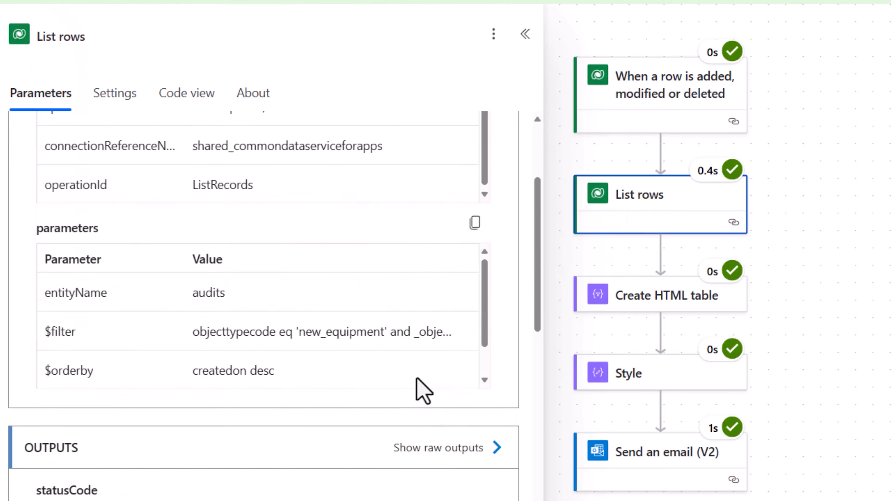
pyautogui.scroll(-7, 423, 390)
pyautogui.click(463, 200)
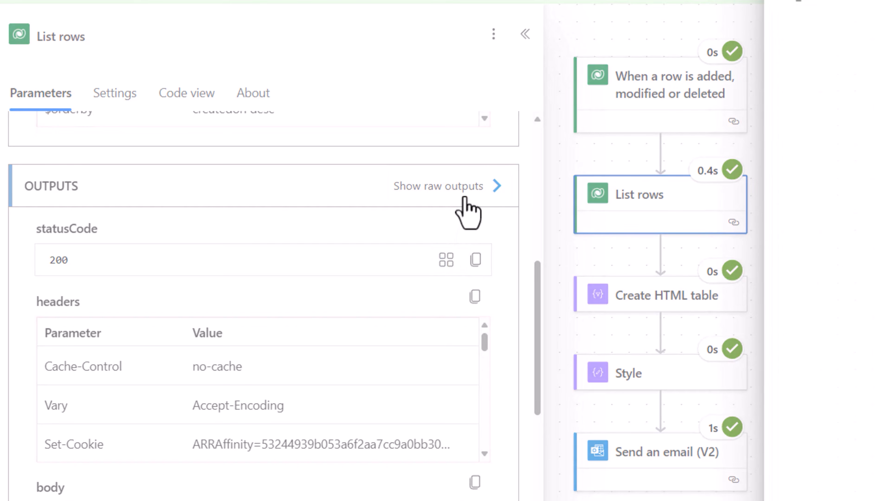
pyautogui.scroll(-5, 839, 204)
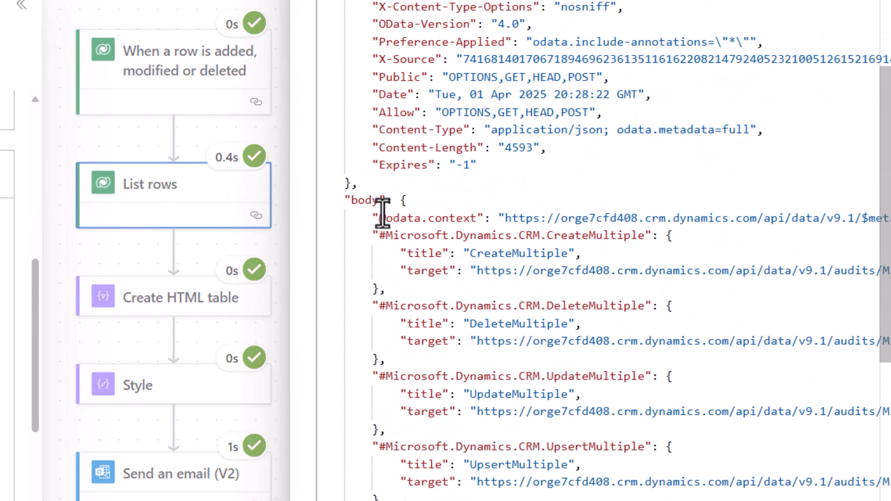
pyautogui.doubleClick(830, 208)
pyautogui.scroll(-5, 408, 283)
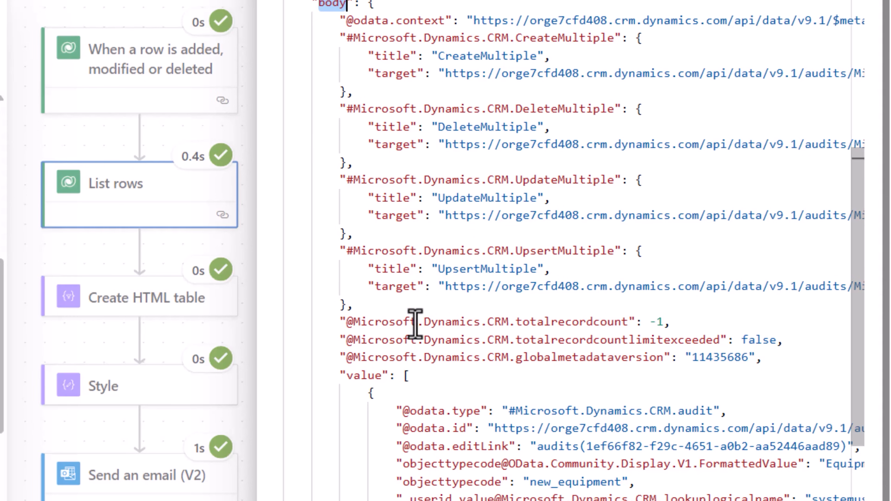
pyautogui.doubleClick(364, 377)
pyautogui.click(402, 377)
pyautogui.scroll(-4, 460, 390)
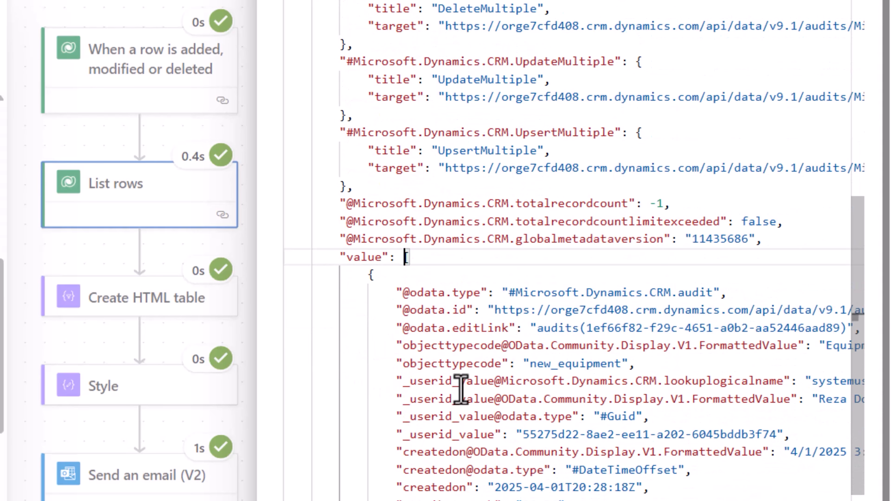
pyautogui.click(369, 200)
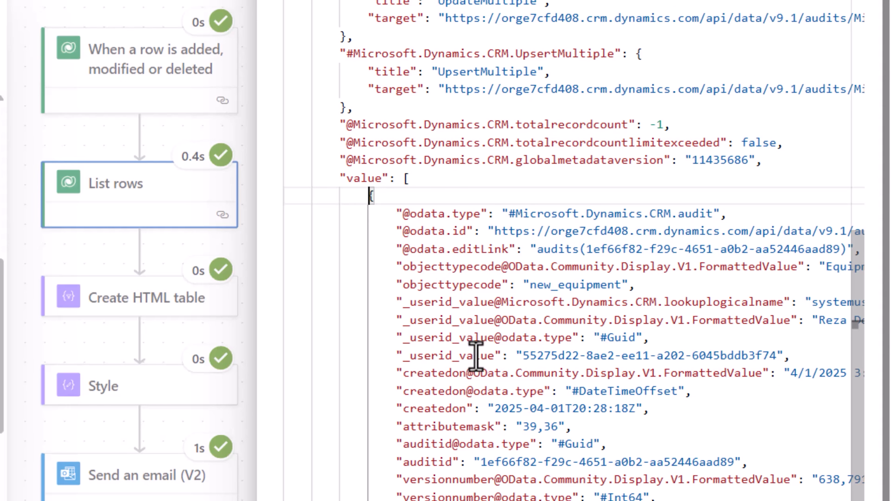
pyautogui.scroll(-7, 476, 354)
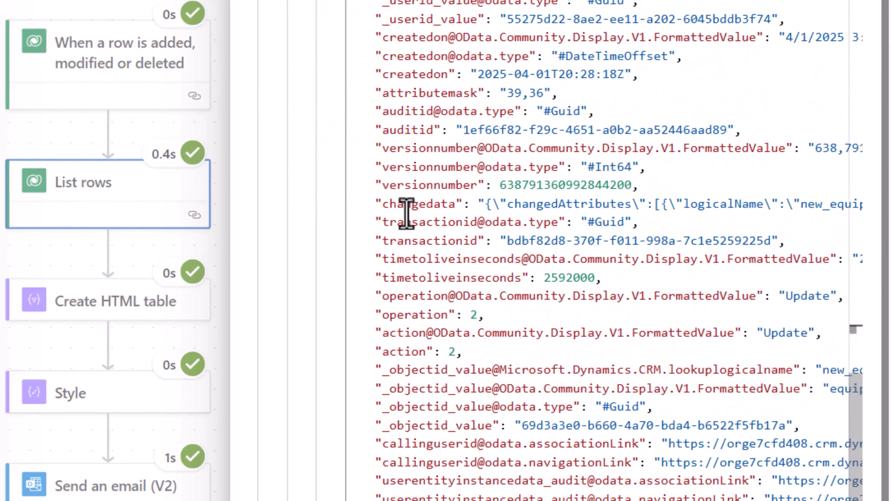
# Read the new_equipmentstatus entry in the audit record's changedata string, including its old and new values and names
pyautogui.doubleClick(406, 207)
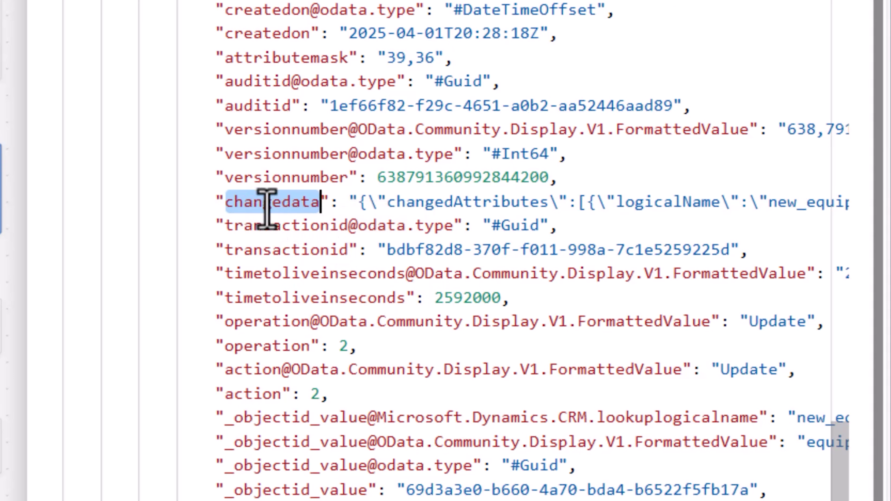
pyautogui.moveTo(347, 205); pyautogui.dragTo(580, 202)
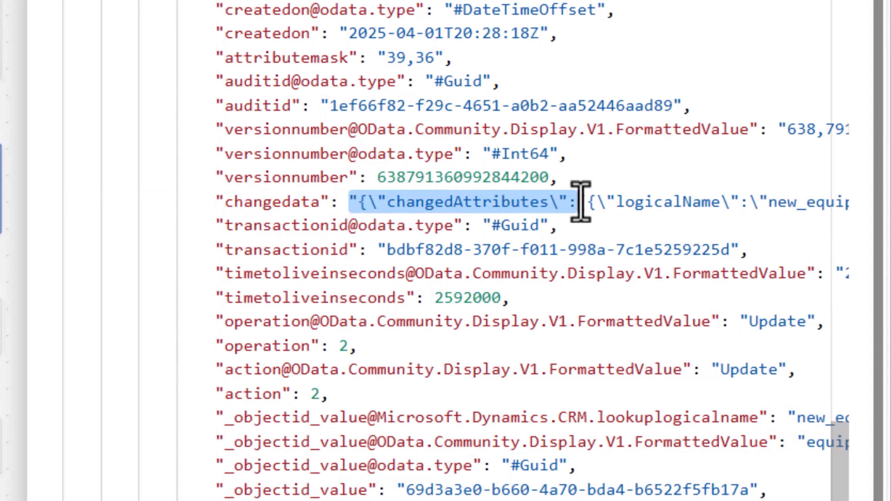
pyautogui.press('Right')
pyautogui.press('Right')
pyautogui.press('Right')
pyautogui.press('Right')
pyautogui.press('Right')
pyautogui.press('Right')
pyautogui.press('Right')
pyautogui.press('Right')
pyautogui.press('Right')
pyautogui.press('Right')
pyautogui.press('Right')
pyautogui.press('Right')
pyautogui.press('Right')
pyautogui.press('Right')
pyautogui.press('Right')
pyautogui.press('Right')
pyautogui.press('Right')
pyautogui.press('Right')
pyautogui.press('Right')
pyautogui.press('Right')
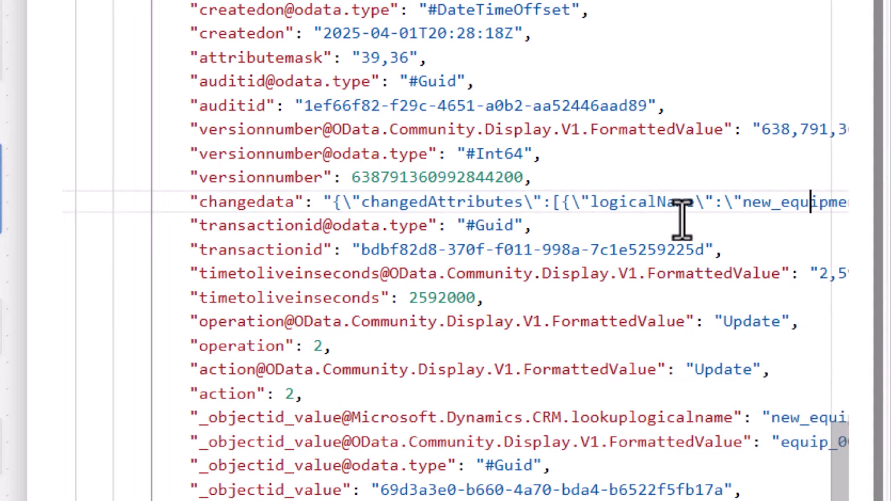
pyautogui.press('Right')
pyautogui.press('Right')
pyautogui.press('Right')
pyautogui.press('Right')
pyautogui.press('Right')
pyautogui.press('Right')
pyautogui.press('Right')
pyautogui.press('Right')
pyautogui.press('Right')
pyautogui.press('Right')
pyautogui.press('Right')
pyautogui.press('Right')
pyautogui.press('Right')
pyautogui.press('Right')
pyautogui.press('Right')
pyautogui.press('Right')
pyautogui.press('Right')
pyautogui.press('Right')
pyautogui.press('Right')
pyautogui.press('Right')
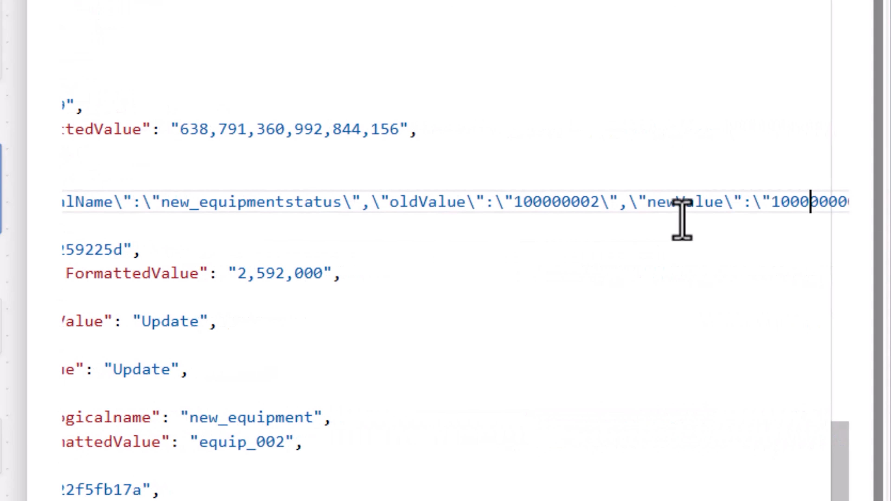
pyautogui.press('Right')
pyautogui.press('Right')
pyautogui.press('Right')
pyautogui.press('Right')
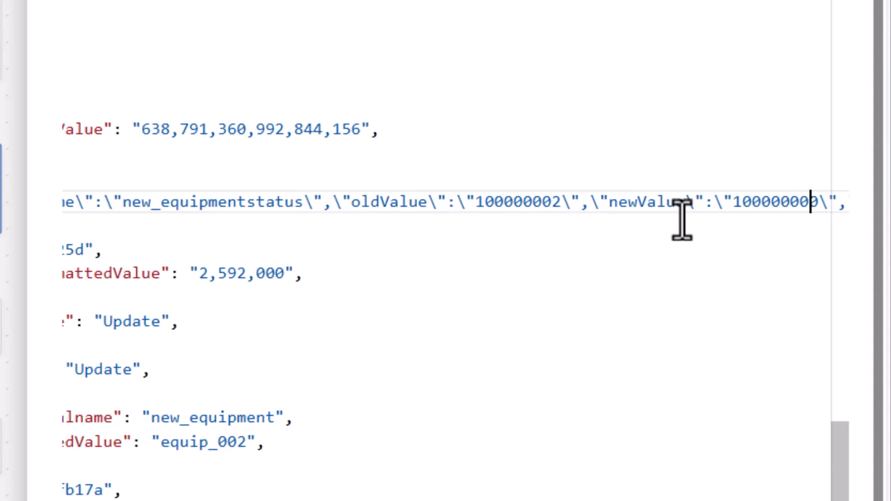
pyautogui.press('Left')
pyautogui.press('Left')
pyautogui.press('Left')
pyautogui.press('Left')
pyautogui.press('Left')
pyautogui.press('Left')
pyautogui.press('Left')
pyautogui.press('Left')
pyautogui.press('Left')
pyautogui.press('Left')
pyautogui.press('Left')
pyautogui.press('Left')
pyautogui.press('Left')
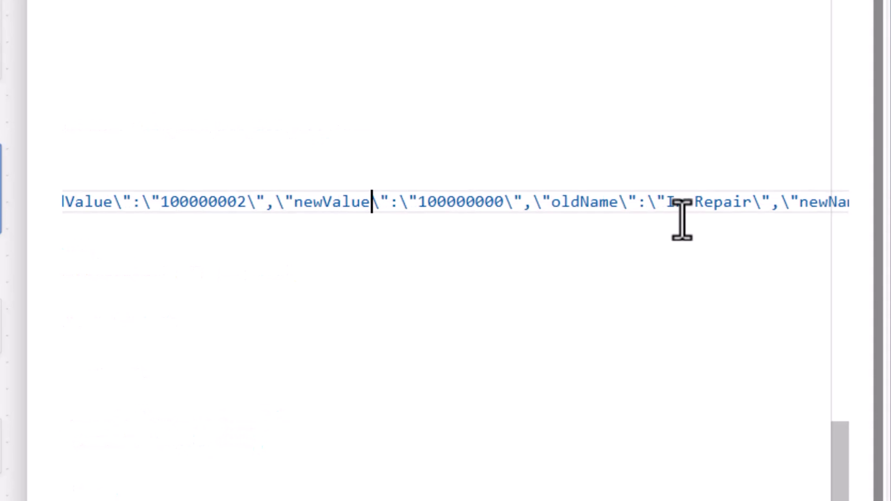
pyautogui.press('Right')
pyautogui.press('Right')
pyautogui.press('Right')
pyautogui.press('Right')
pyautogui.press('Right')
pyautogui.press('Right')
pyautogui.press('Right')
pyautogui.press('Right')
pyautogui.press('Right')
pyautogui.press('Right')
pyautogui.press('Right')
pyautogui.press('Right')
pyautogui.press('Right')
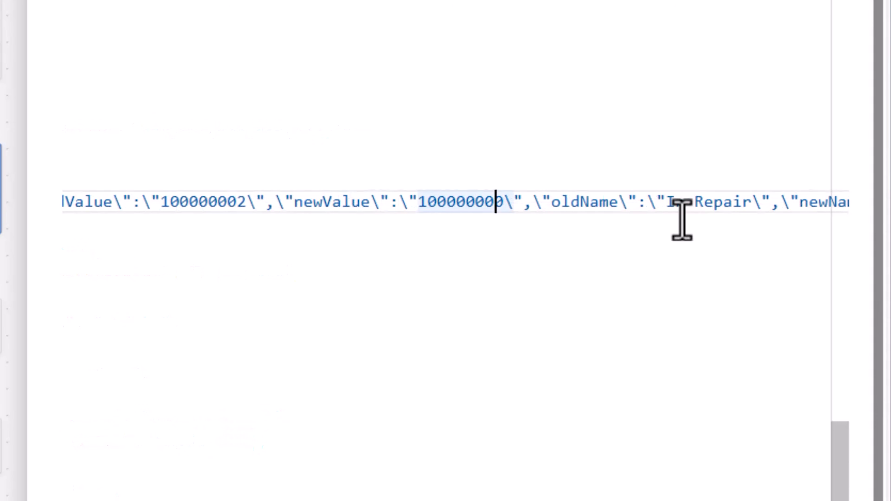
pyautogui.press('Right')
pyautogui.press('Right')
pyautogui.press('Right')
pyautogui.press('Right')
pyautogui.press('Right')
pyautogui.press('Right')
pyautogui.press('Right')
pyautogui.press('Right')
pyautogui.press('Right')
pyautogui.press('Right')
pyautogui.press('Right')
pyautogui.press('Right')
pyautogui.press('Right')
pyautogui.press('Right')
pyautogui.press('Right')
pyautogui.press('Right')
pyautogui.press('Right')
pyautogui.press('Right')
pyautogui.press('Right')
pyautogui.press('Right')
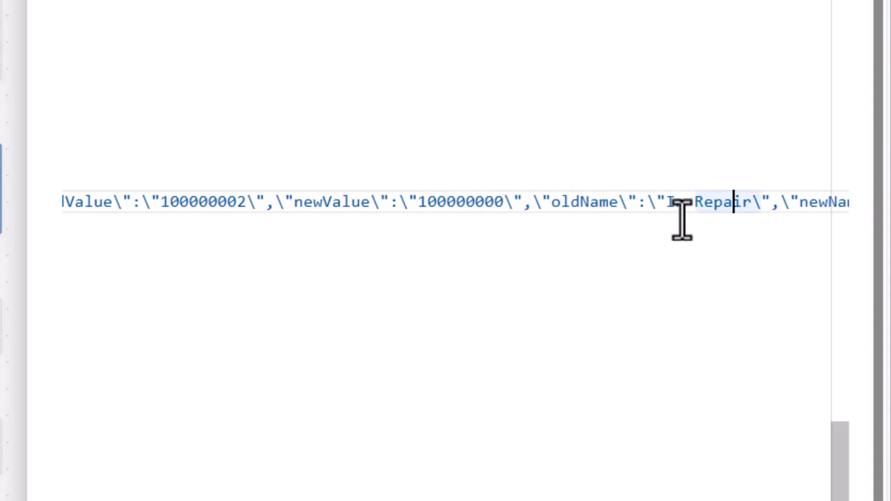
# Read the new_quantity entry in the changedata string, checking its old and new values
pyautogui.hotkey('ctrl', 'Right')
pyautogui.hotkey('ctrl', 'Right')
pyautogui.hotkey('ctrl', 'Right')
pyautogui.hotkey('ctrl', 'Right')
pyautogui.hotkey('ctrl', 'Right')
pyautogui.hotkey('ctrl', 'Right')
pyautogui.hotkey('ctrl', 'Right')
pyautogui.hotkey('ctrl', 'Right')
pyautogui.hotkey('ctrl', 'Right')
pyautogui.hotkey('ctrl', 'Right')
pyautogui.hotkey('ctrl', 'Right')
pyautogui.hotkey('ctrl', 'Right')
pyautogui.hotkey('ctrl', 'Right')
pyautogui.hotkey('ctrl', 'Right')
pyautogui.hotkey('ctrl', 'Right')
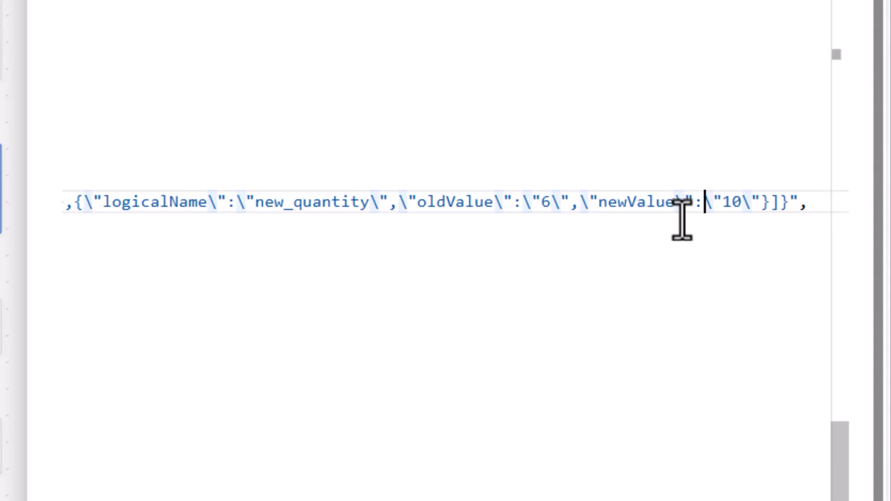
pyautogui.press('Left')
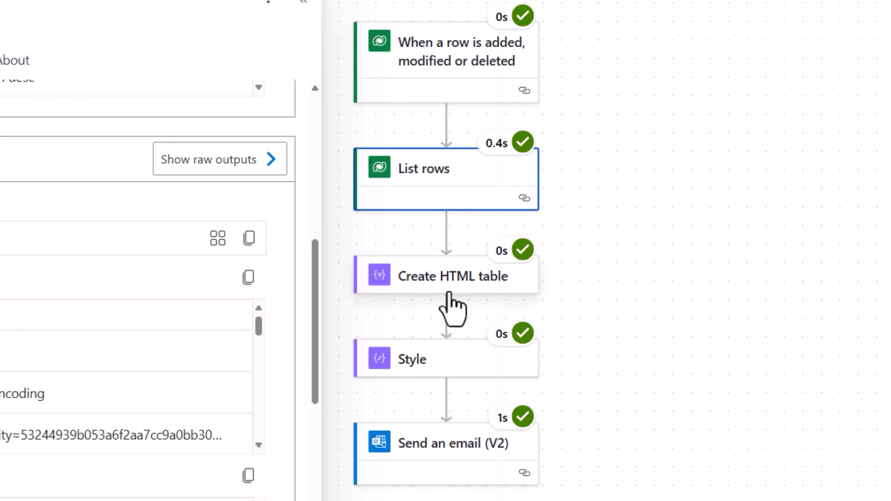
# Examine the run's Create HTML table outputs and its From inputs
pyautogui.click(450, 292)
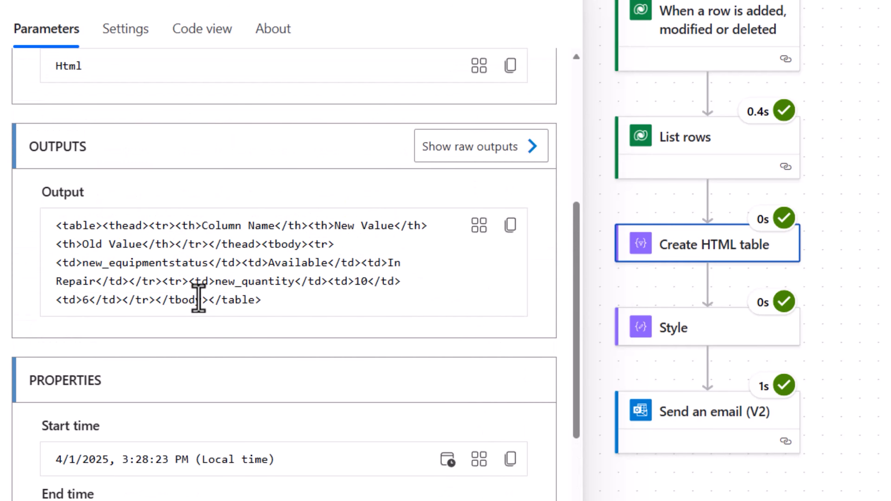
pyautogui.scroll(8, 198, 298)
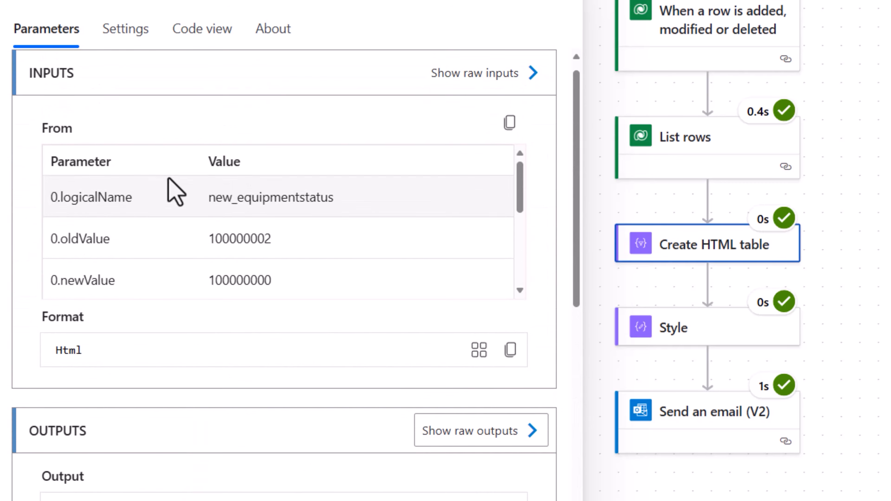
pyautogui.scroll(1, 168, 178)
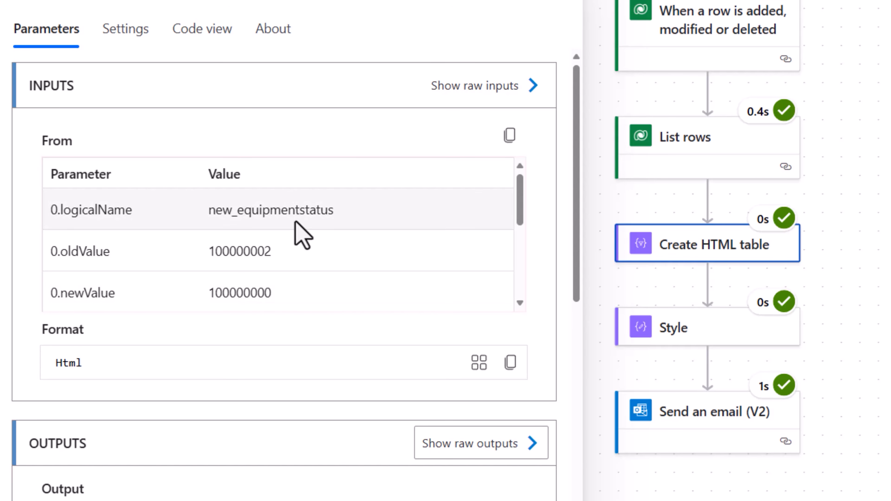
# Check the run's Send an email (V2) action and open the Equipment Projector notification in Outlook
pyautogui.click(655, 411)
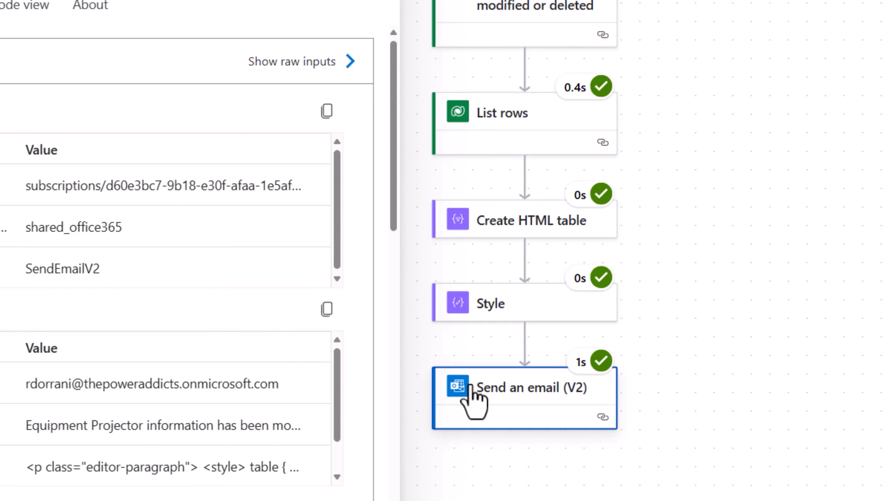
pyautogui.click(491, 13)
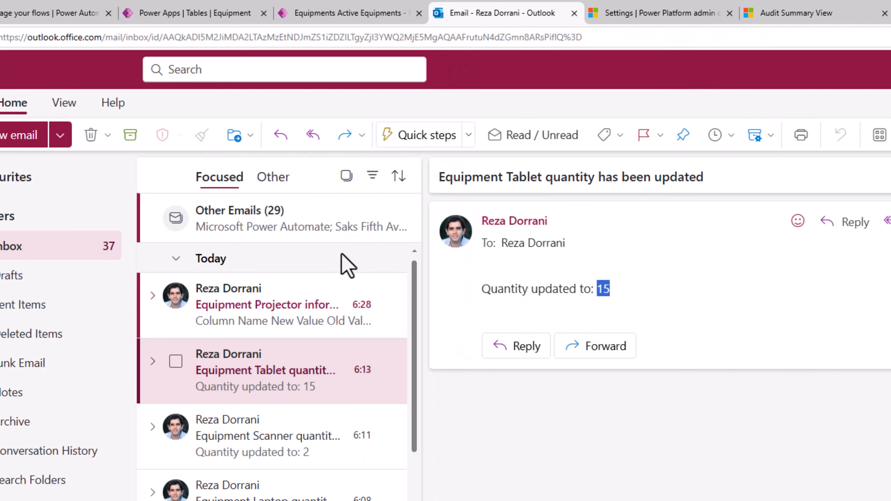
pyautogui.click(277, 311)
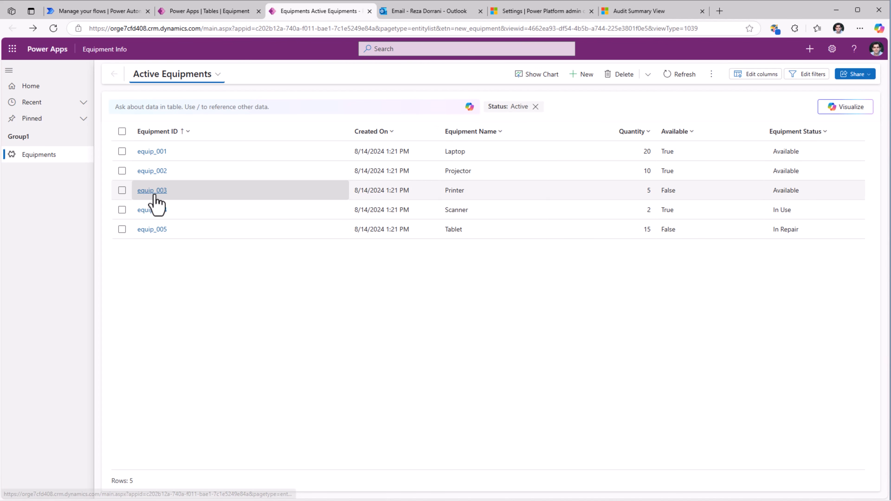
# In the Equipment Info app, update equip_003 with name HP Printer, quantity 25 and status In Use, saving and closing the record
pyautogui.click(153, 191)
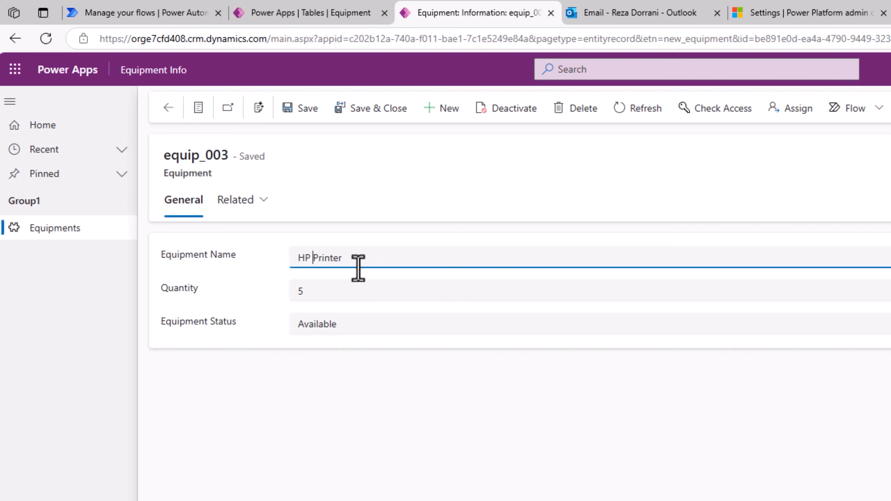
pyautogui.press('Tab')
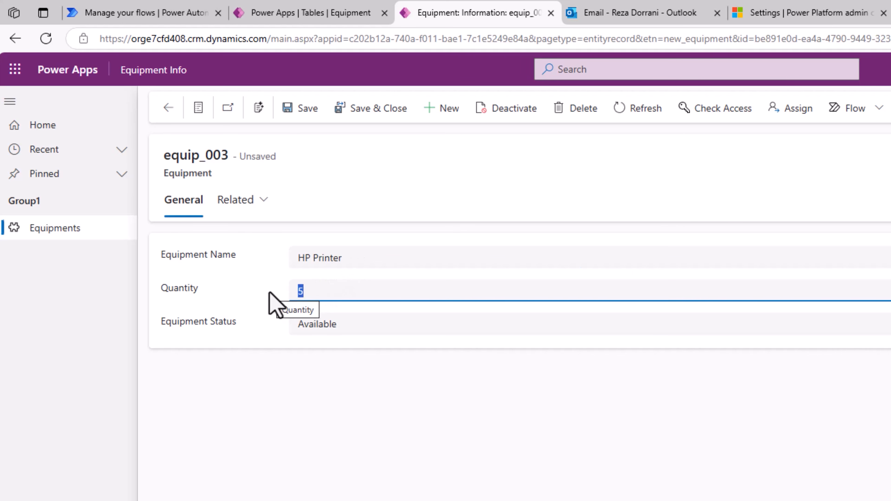
pyautogui.write('25')
pyautogui.click(347, 329)
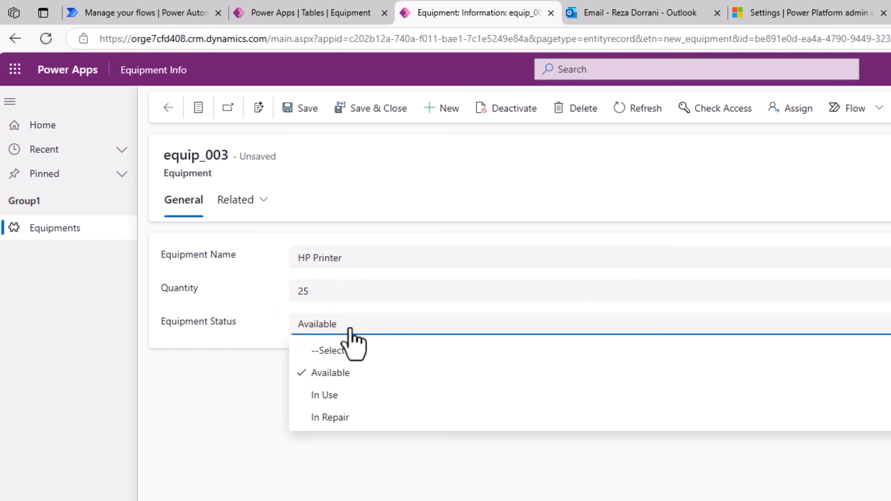
pyautogui.click(341, 395)
pyautogui.click(373, 109)
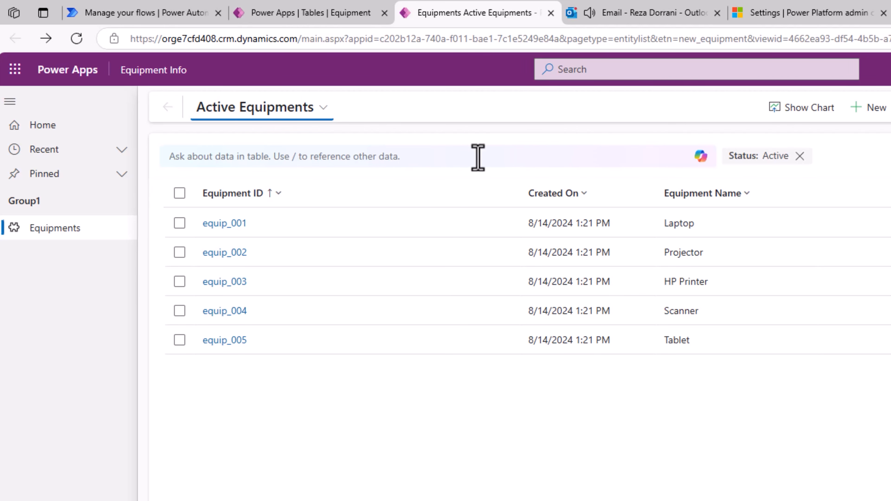
# Switch to Outlook and open the Equipment HP Printer notification to review its table of changes
pyautogui.click(636, 21)
pyautogui.click(452, 325)
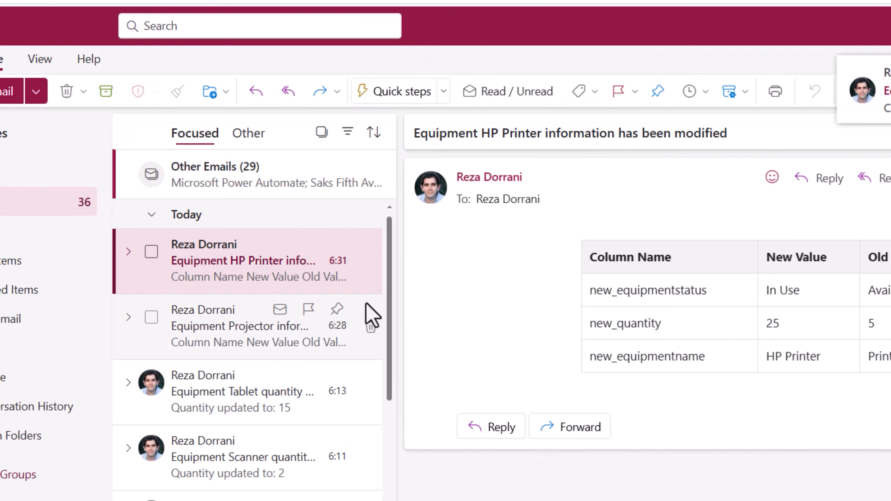